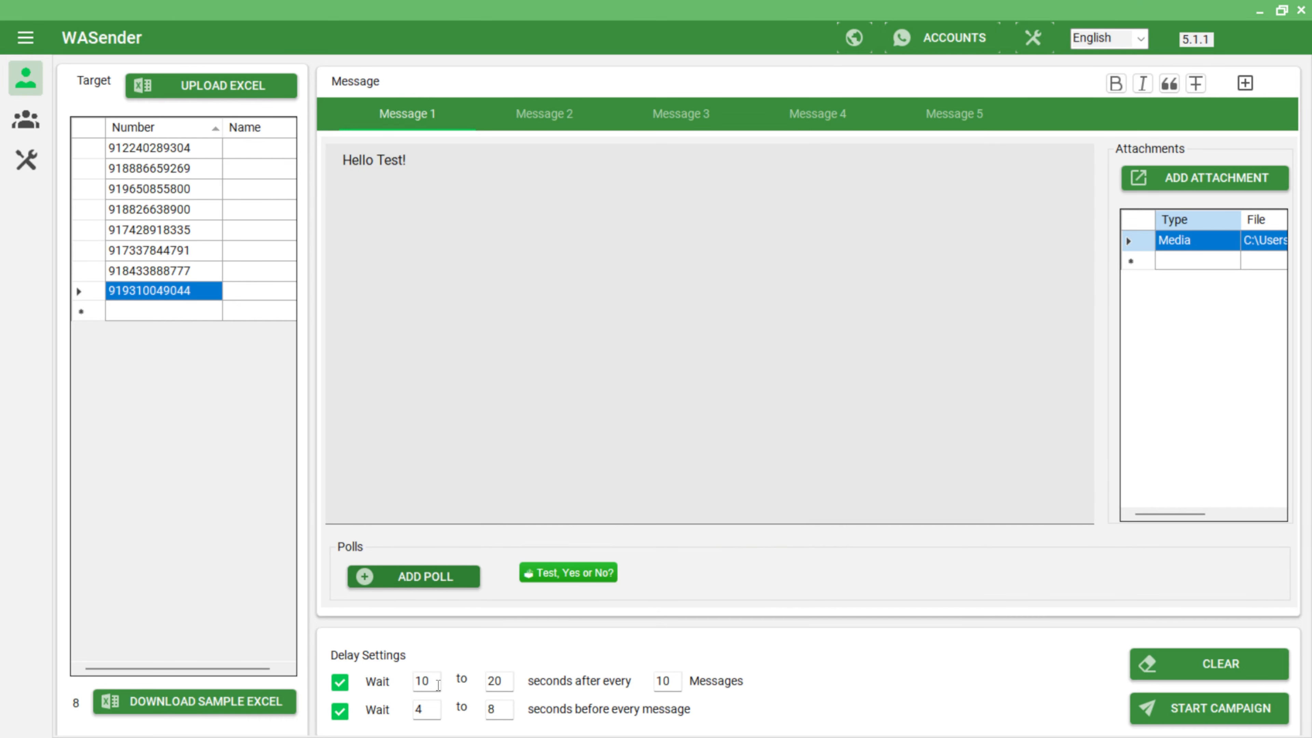
Set the wait before every message to 40 to 80 seconds in the delay settings.
{"action": "left_click", "coordinate": [431, 709]}
{"action": "type", "text": "0"}
{"action": "left_click", "coordinate": [502, 710]}
{"action": "type", "text": "0"}
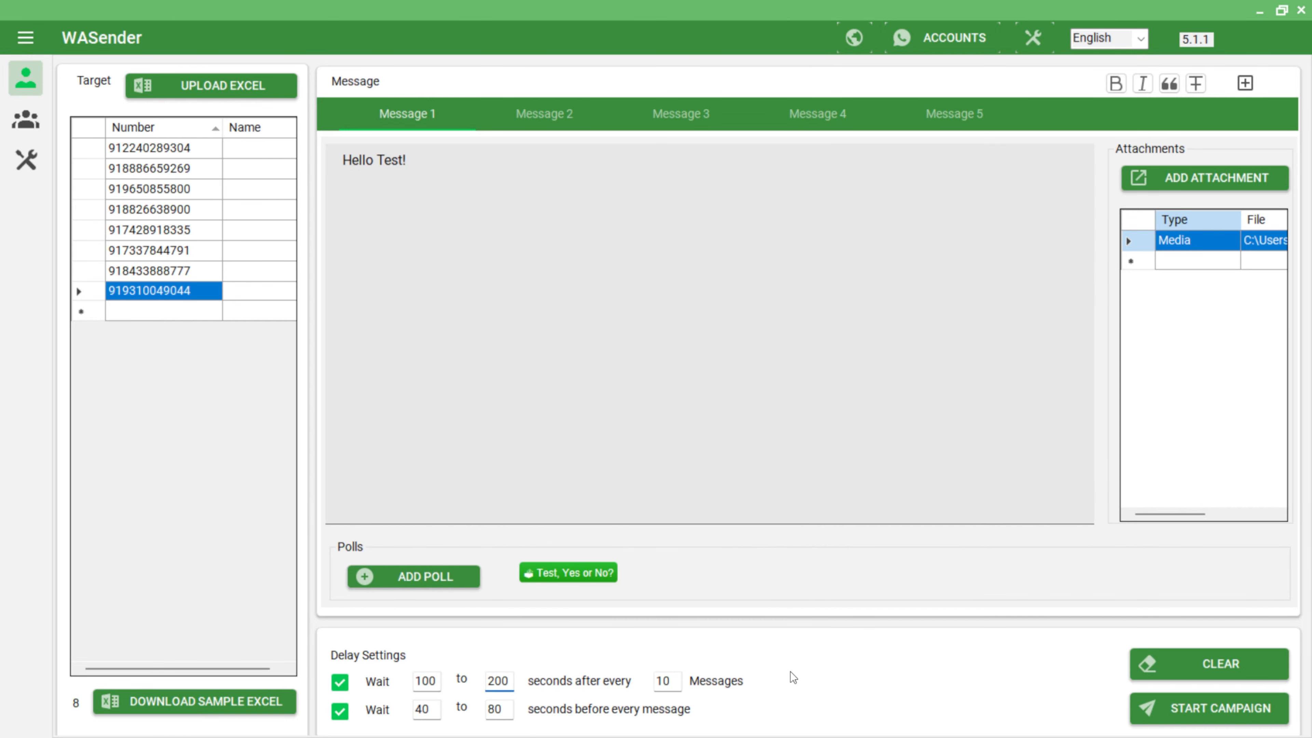
Launch a campaign named Test Campaign and choose Unsafe Mode as the sending mode.
{"action": "left_click", "coordinate": [1209, 708]}
{"action": "type", "text": "Test Campaign"}
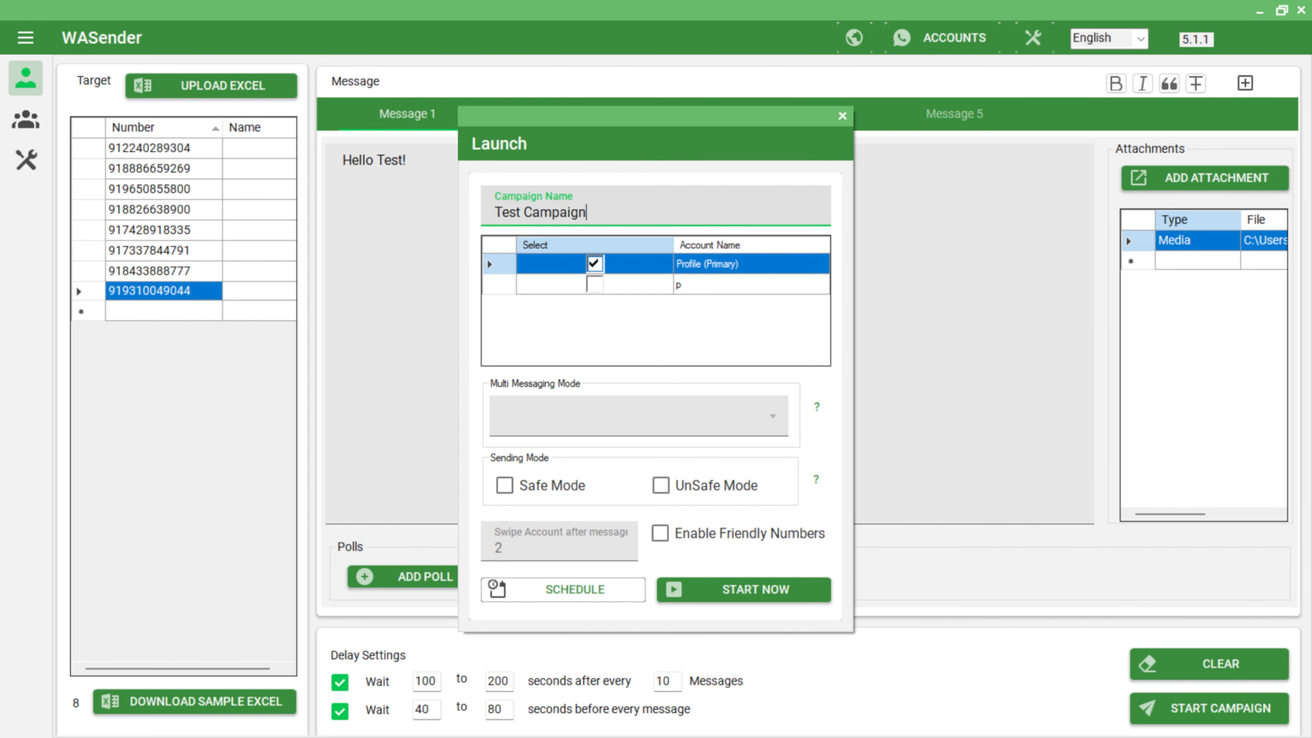
{"action": "left_click", "coordinate": [661, 485]}
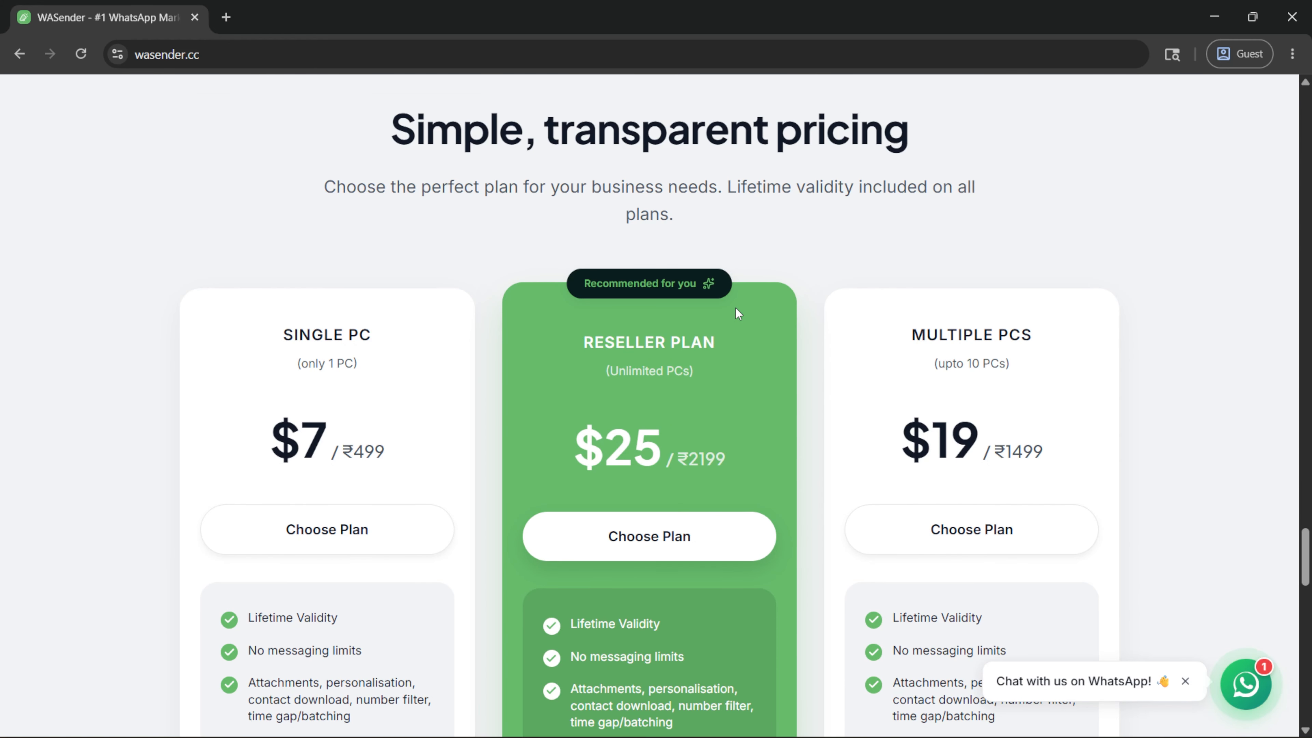
Scroll through the website's pricing plans and their feature lists.
{"action": "scroll", "coordinate": [736, 309], "scroll_direction": "down", "scroll_amount": 1}
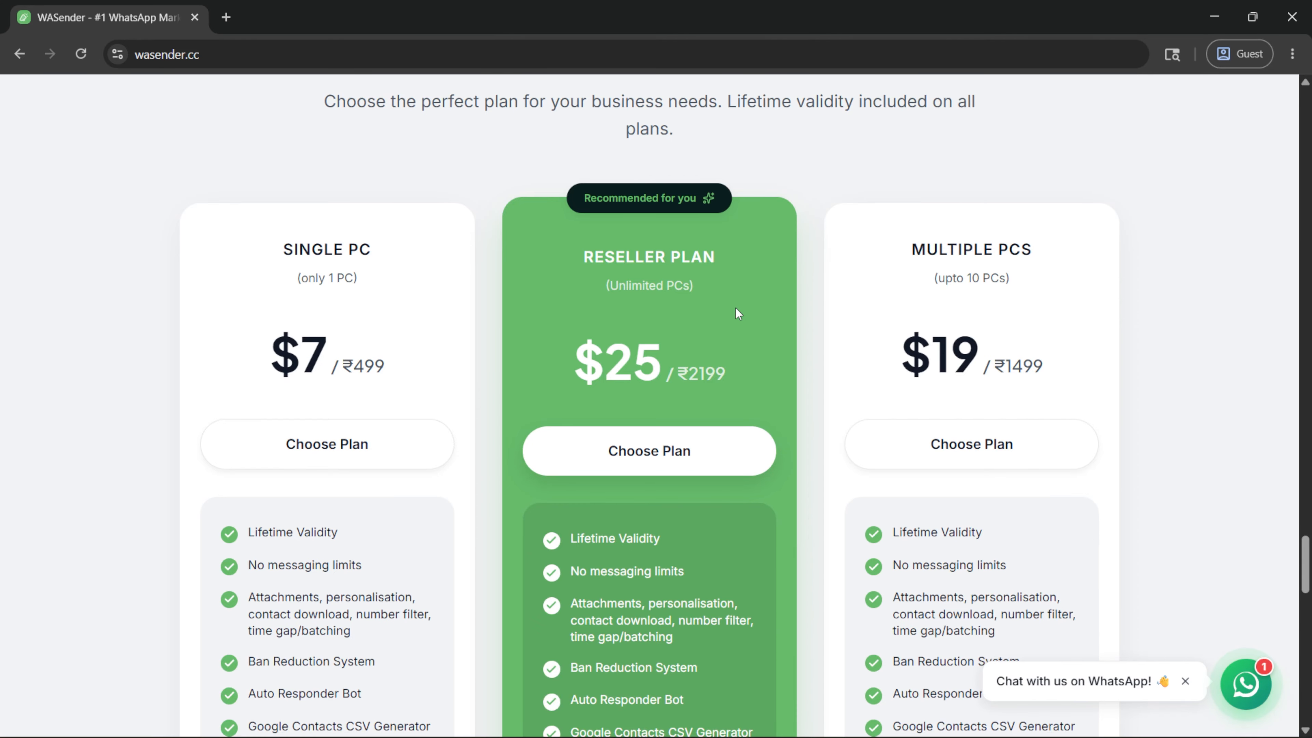
{"action": "scroll", "coordinate": [736, 309], "scroll_direction": "down", "scroll_amount": 2}
{"action": "scroll", "coordinate": [736, 308], "scroll_direction": "down", "scroll_amount": 3}
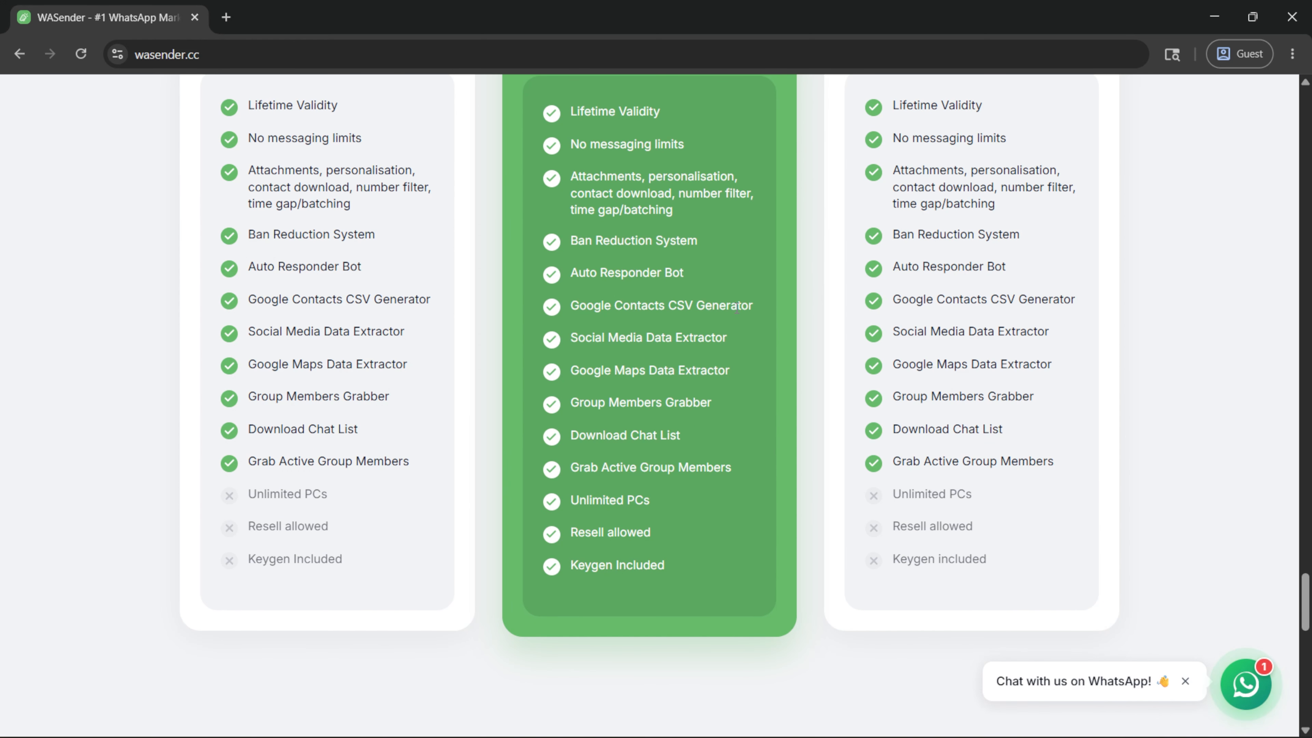
{"action": "scroll", "coordinate": [736, 308], "scroll_direction": "down", "scroll_amount": 3}
{"action": "scroll", "coordinate": [737, 309], "scroll_direction": "down", "scroll_amount": 4}
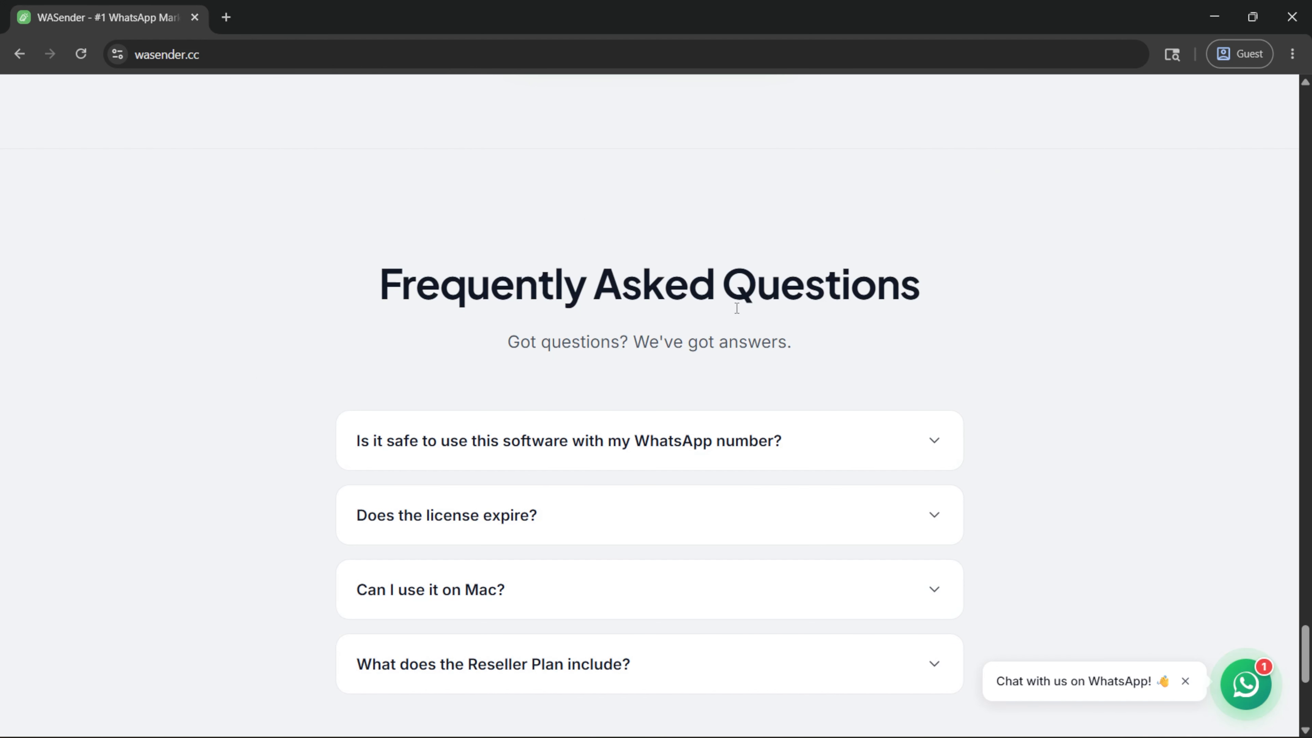
{"action": "scroll", "coordinate": [737, 309], "scroll_direction": "down", "scroll_amount": 2}
Expand the FAQ questions one by one, ending with what the Reseller Plan includes.
{"action": "left_click", "coordinate": [752, 279]}
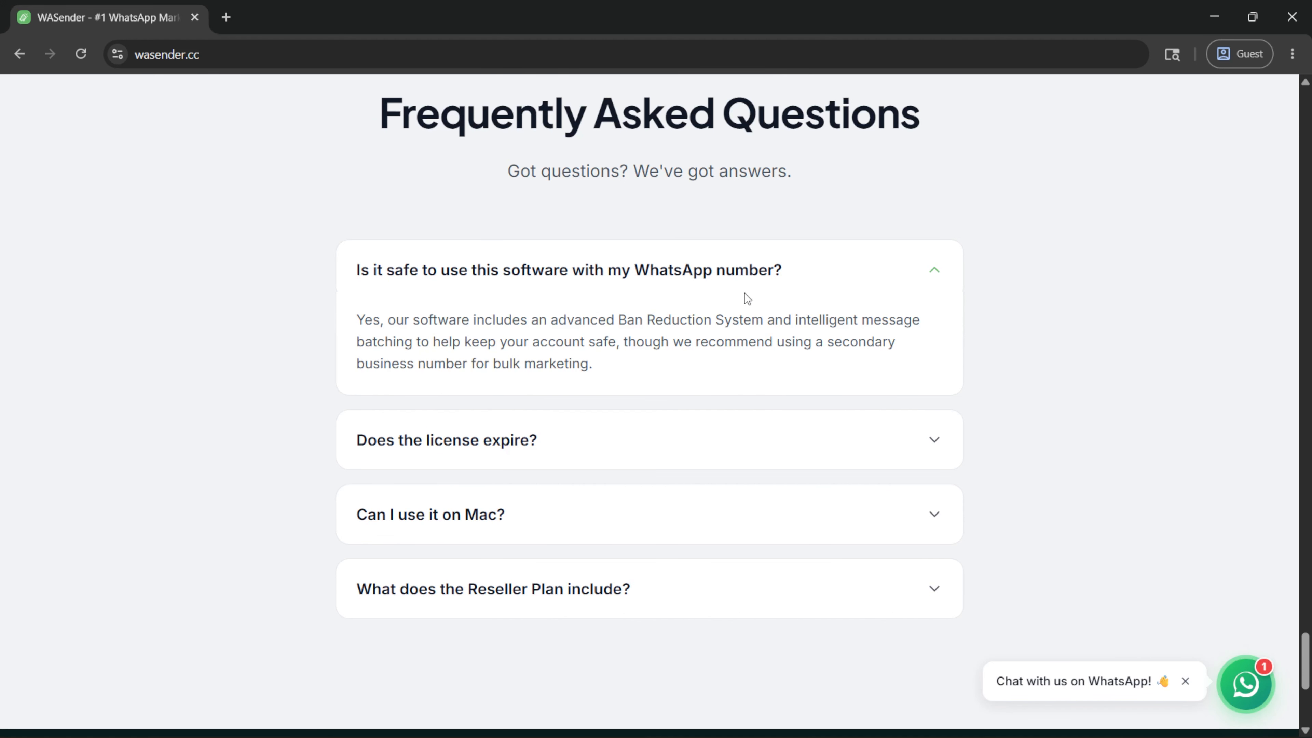
{"action": "left_click", "coordinate": [671, 437]}
{"action": "left_click", "coordinate": [632, 488]}
{"action": "left_click", "coordinate": [588, 584]}
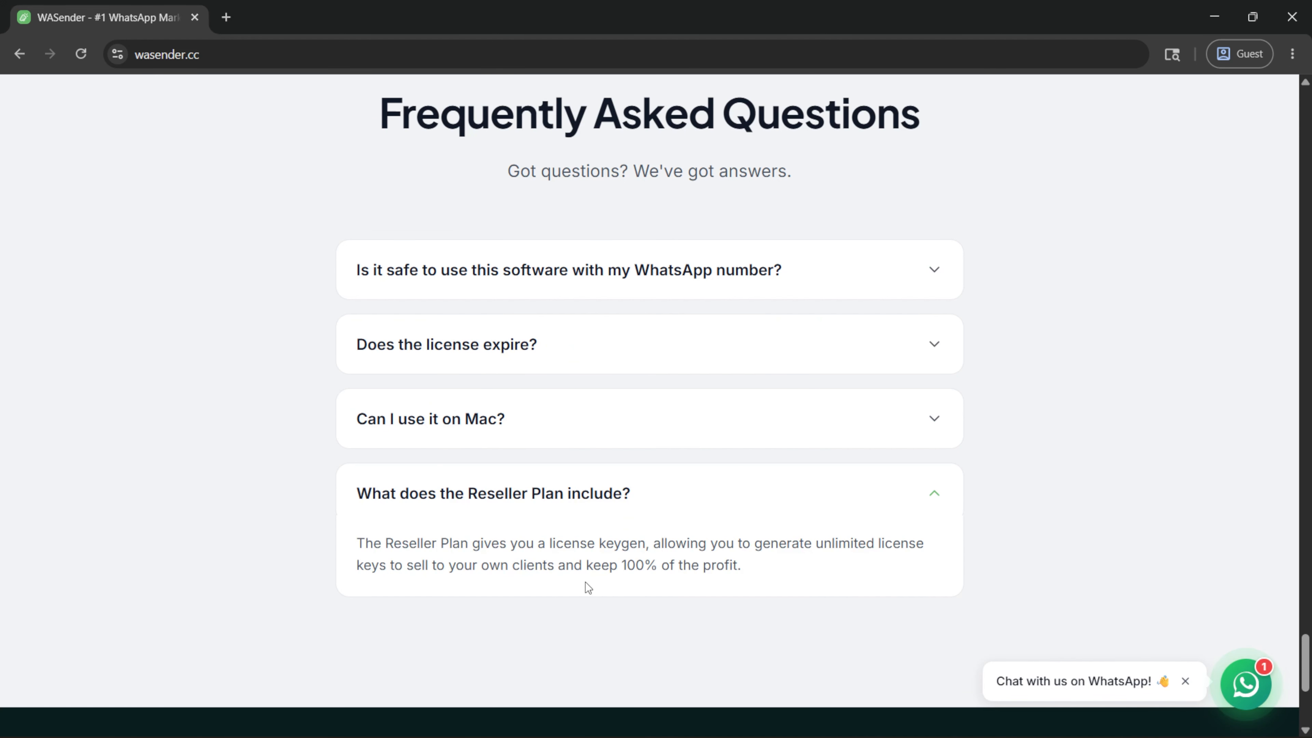
Open the Pricing page from the footer quick links and scroll back up it.
{"action": "scroll", "coordinate": [553, 538], "scroll_direction": "down", "scroll_amount": 4}
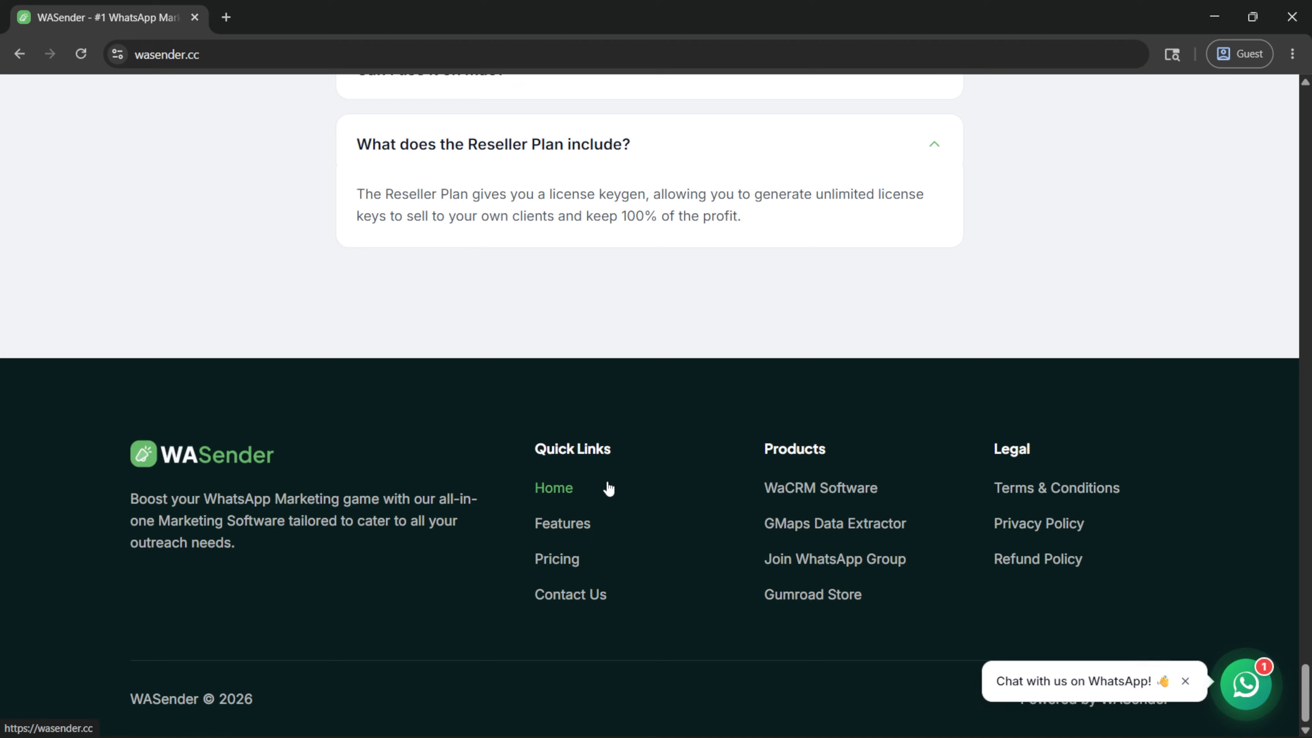
{"action": "left_click", "coordinate": [582, 561]}
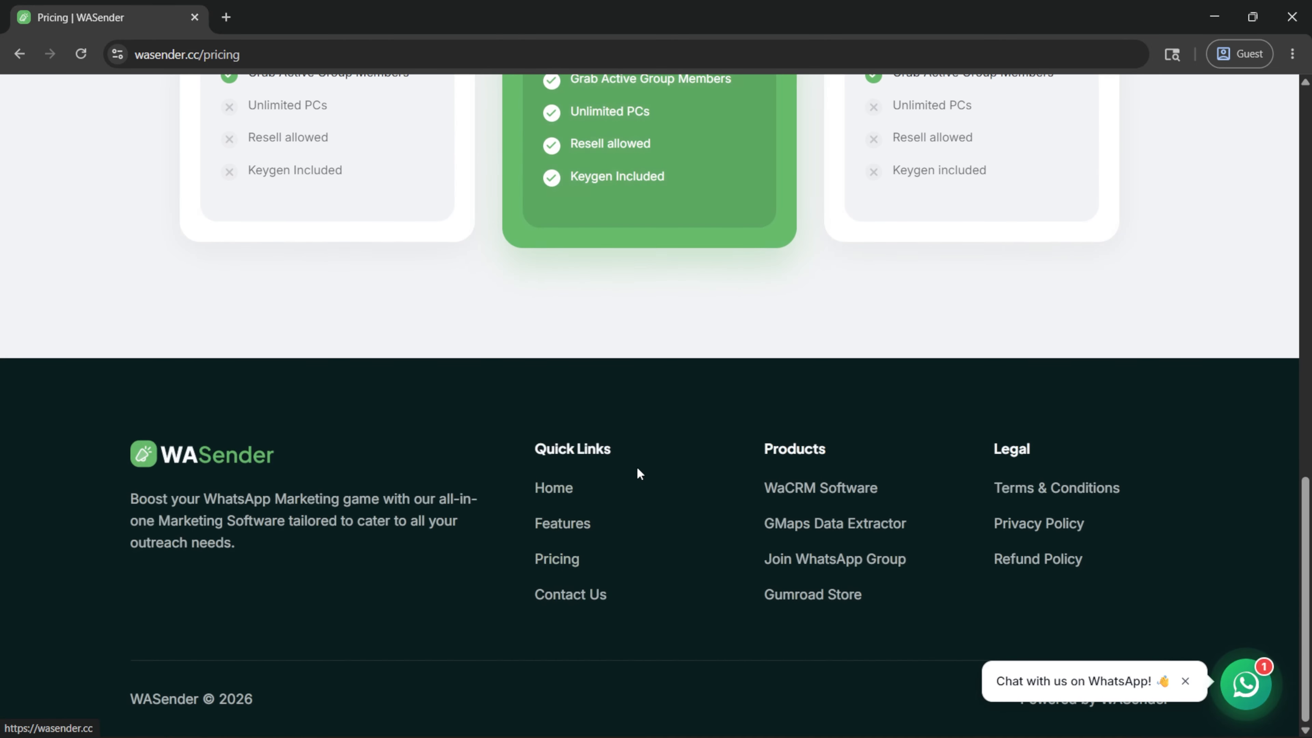
{"action": "scroll", "coordinate": [636, 462], "scroll_direction": "up", "scroll_amount": 5}
{"action": "scroll", "coordinate": [635, 460], "scroll_direction": "up", "scroll_amount": 6}
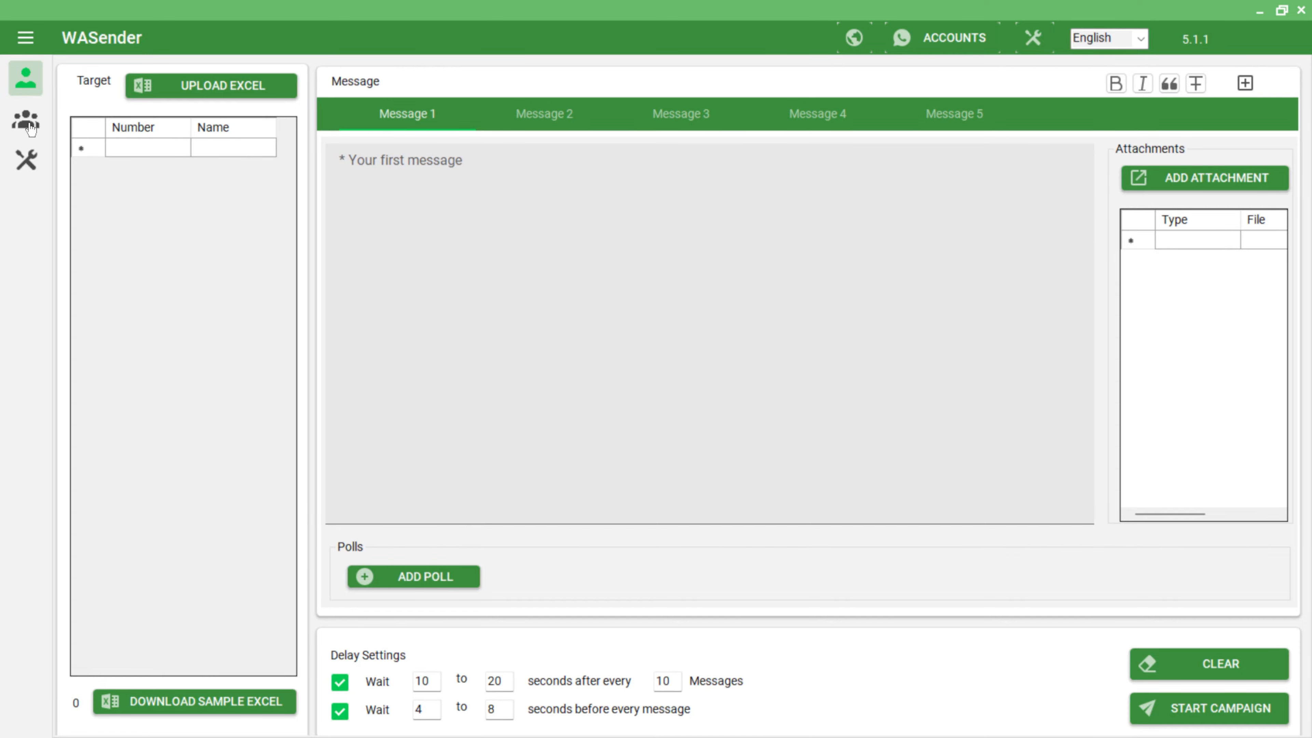
Browse the tools, groups and single-sender sections of the app.
{"action": "left_click", "coordinate": [26, 169]}
{"action": "scroll", "coordinate": [539, 292], "scroll_direction": "down", "scroll_amount": 5}
{"action": "scroll", "coordinate": [539, 291], "scroll_direction": "up", "scroll_amount": 5}
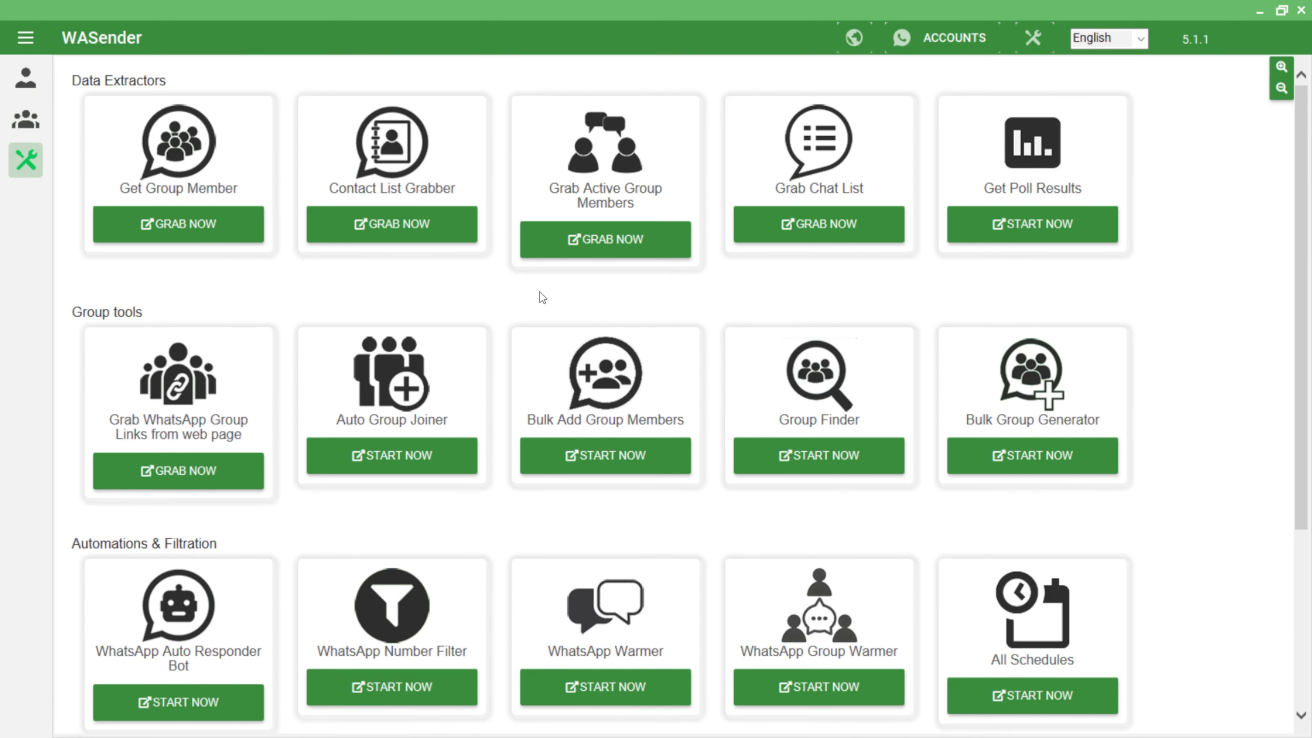
{"action": "left_click", "coordinate": [25, 119]}
{"action": "left_click", "coordinate": [23, 78]}
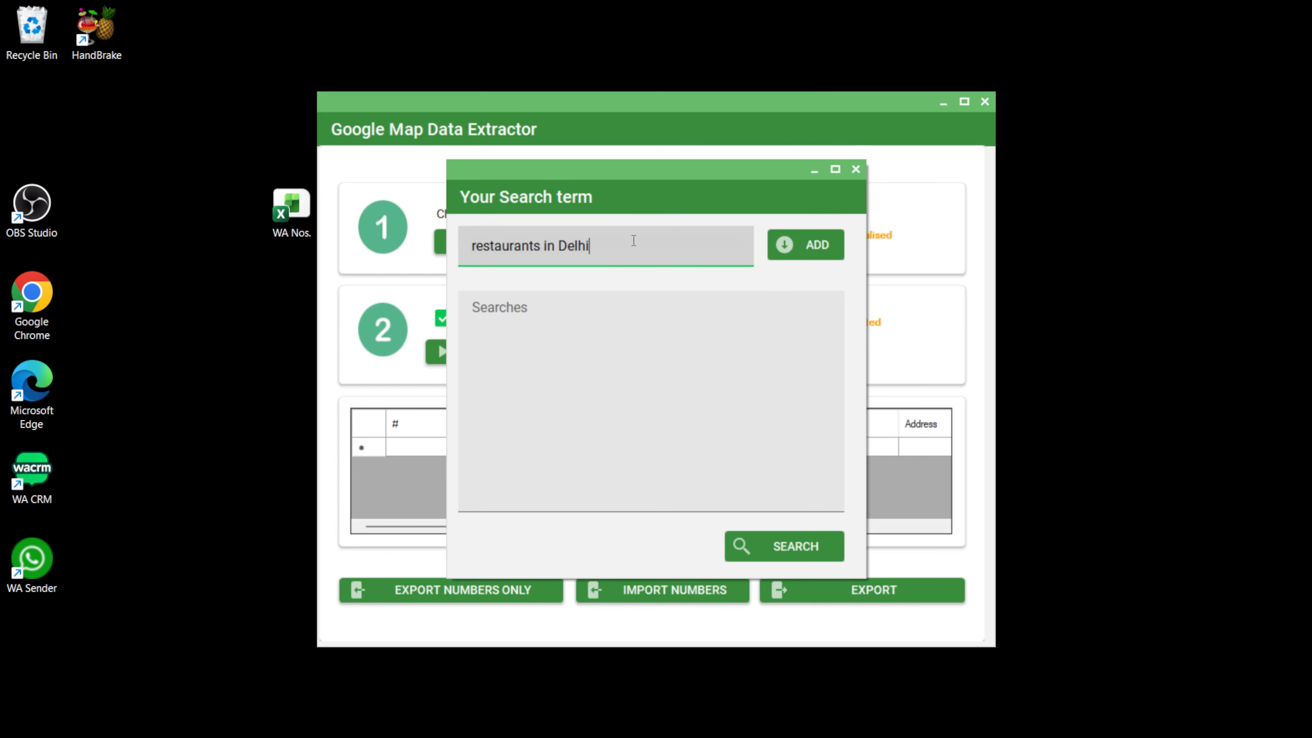
Add the search term restaurants in Delhi and start the Google Maps data search.
{"action": "left_click", "coordinate": [806, 243]}
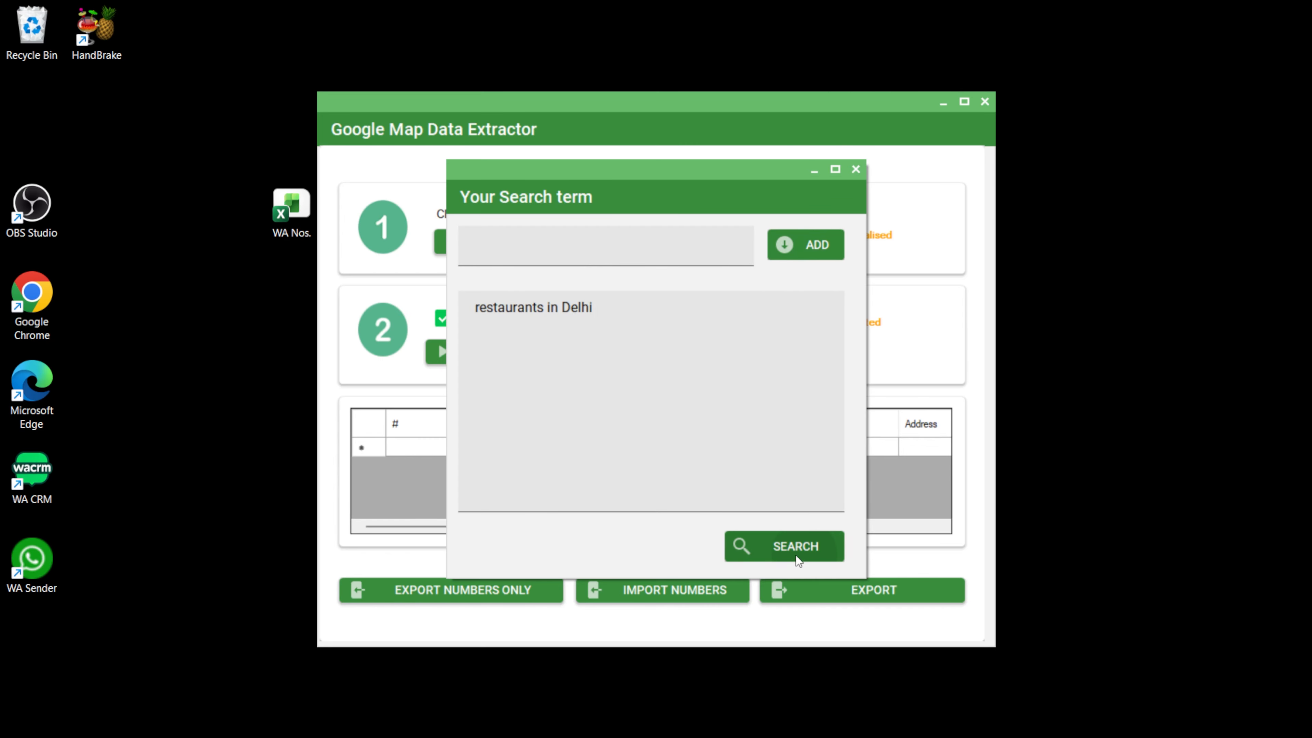
{"action": "left_click", "coordinate": [794, 547]}
Create an auto-reply rule triggered when the user's message contains Price.
{"action": "left_click", "coordinate": [505, 359]}
{"action": "left_click", "coordinate": [666, 334]}
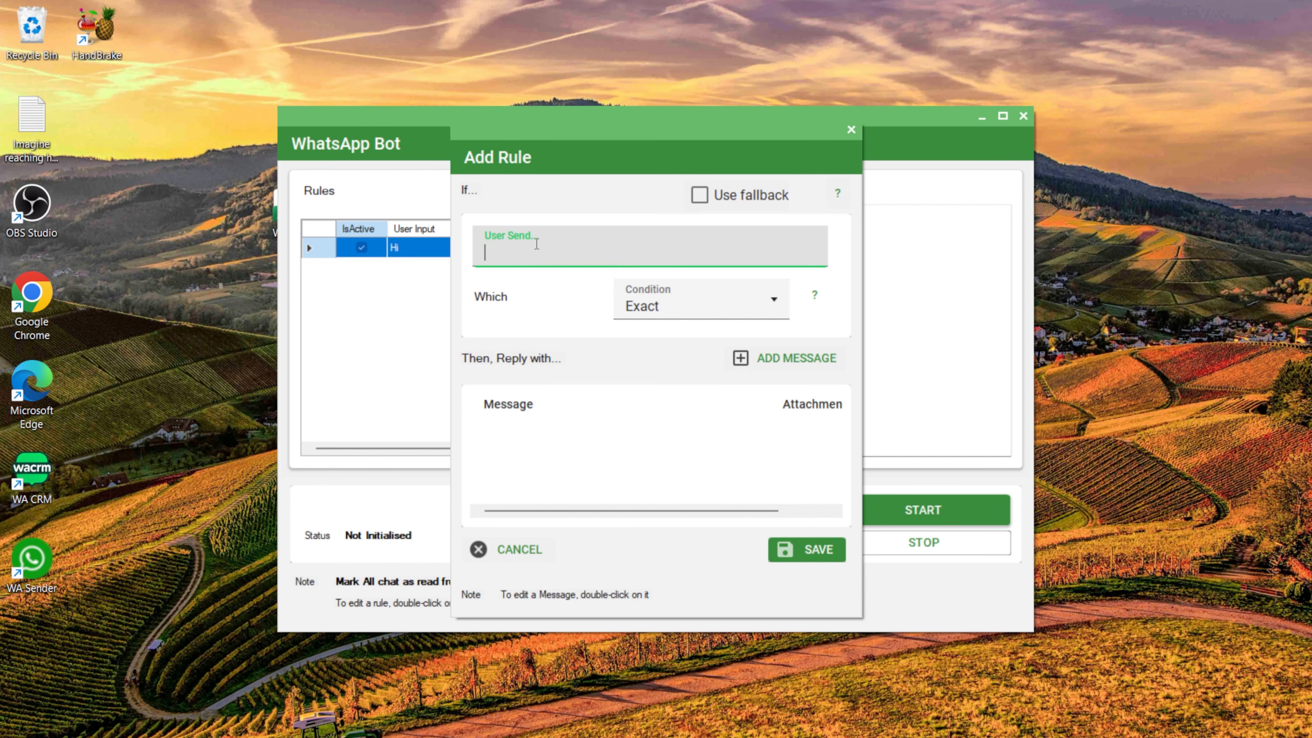
{"action": "type", "text": "Price"}
{"action": "left_click", "coordinate": [698, 309]}
{"action": "left_click", "coordinate": [652, 375]}
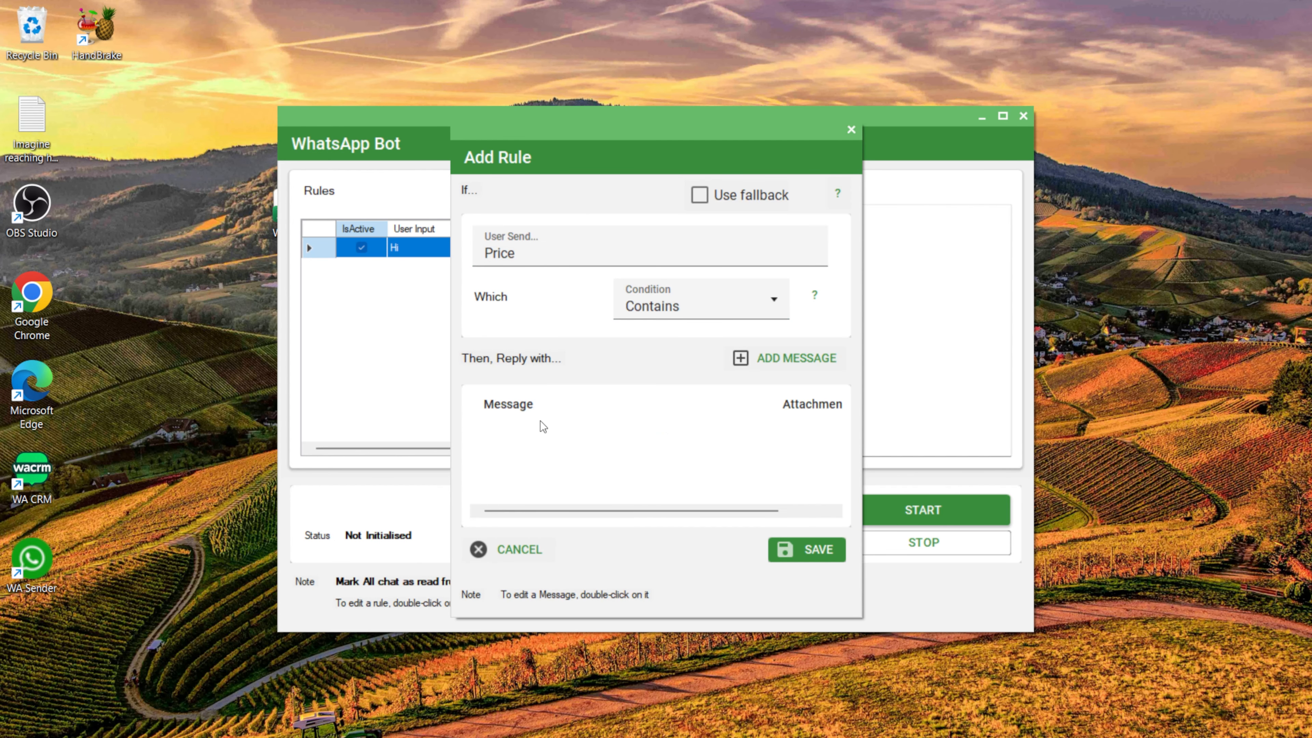
Add a reply message reading Hi, The price for this product is $10 to the rule.
{"action": "left_click", "coordinate": [785, 358]}
{"action": "type", "text": "Hi, T"}
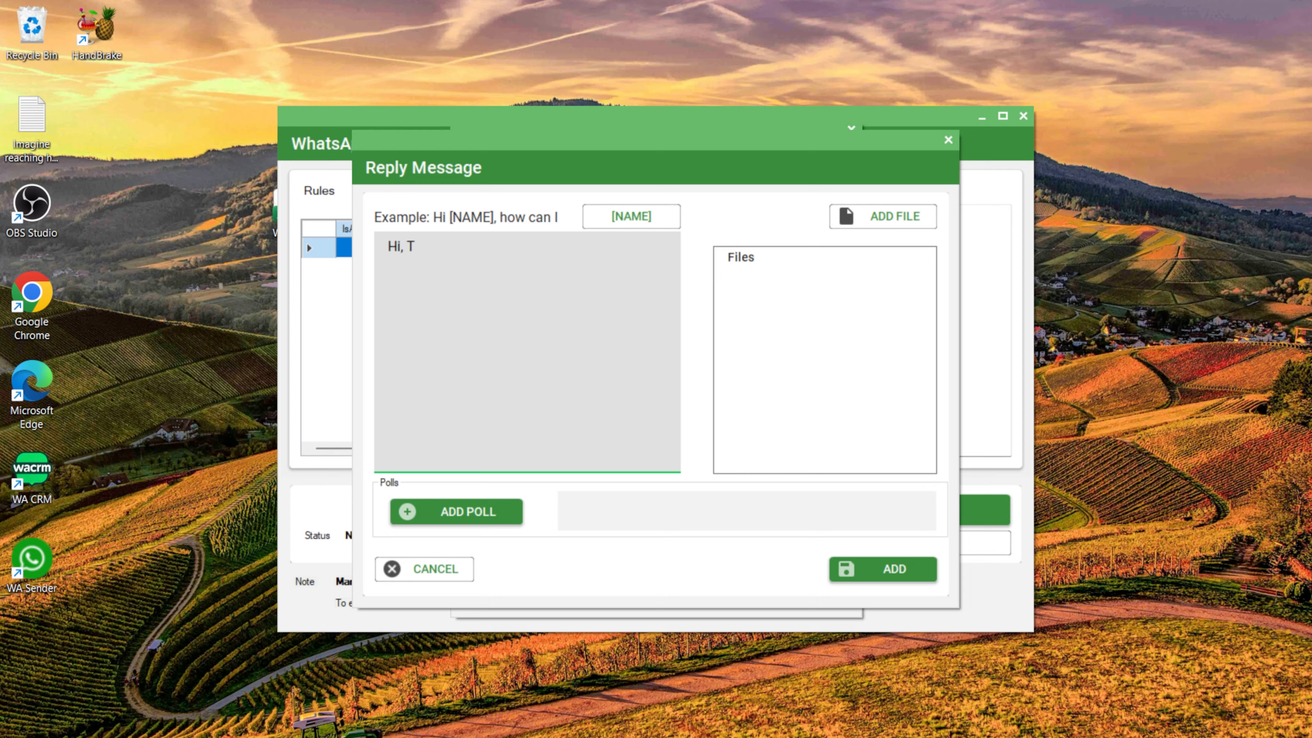
{"action": "type", "text": "he price for this product is $10"}
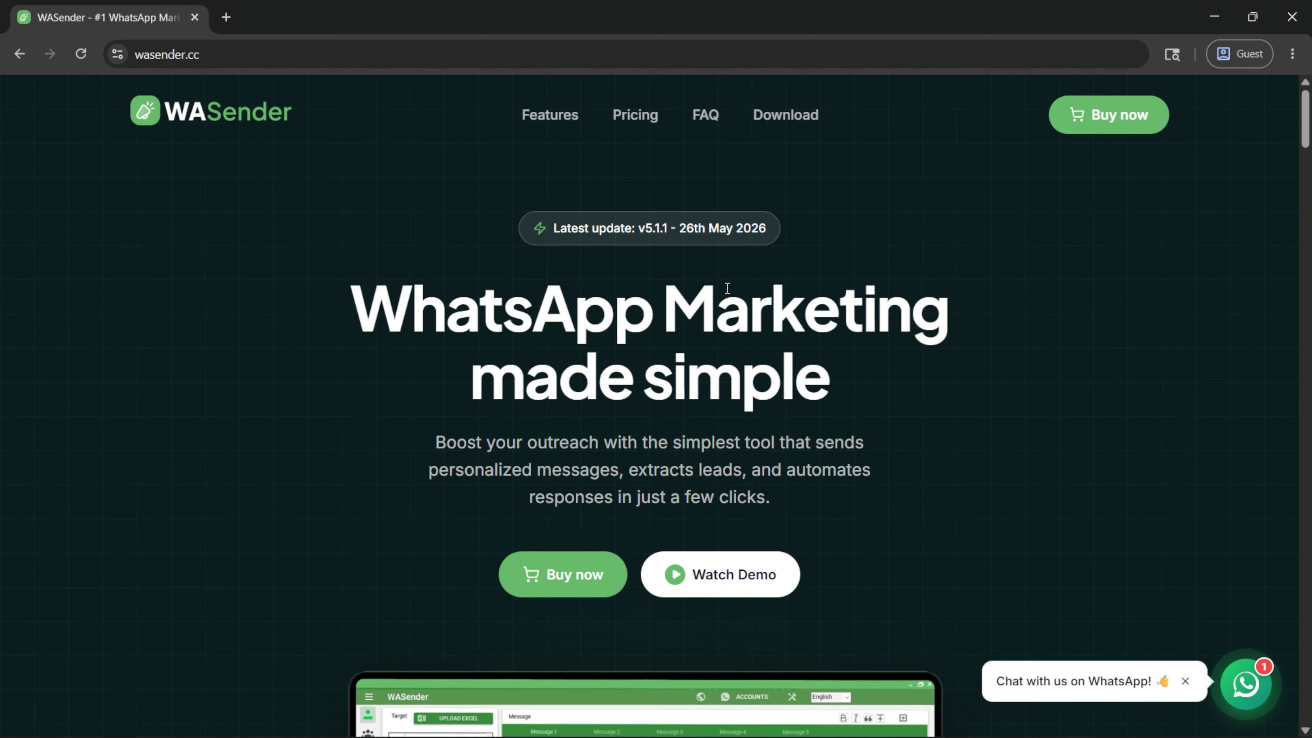
{"action": "left_click", "coordinate": [602, 575]}
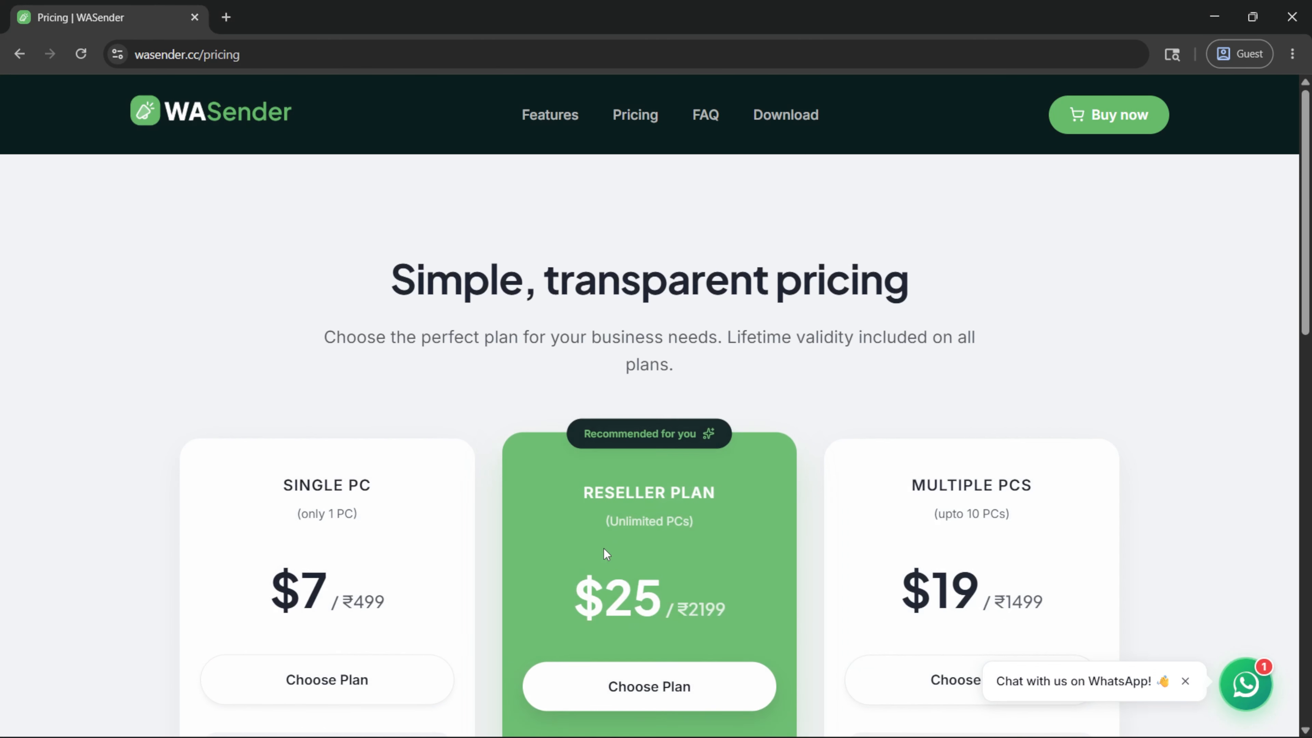
Choose the Reseller Plan on the pricing page and open its checkout page.
{"action": "scroll", "coordinate": [640, 497], "scroll_direction": "down", "scroll_amount": 5}
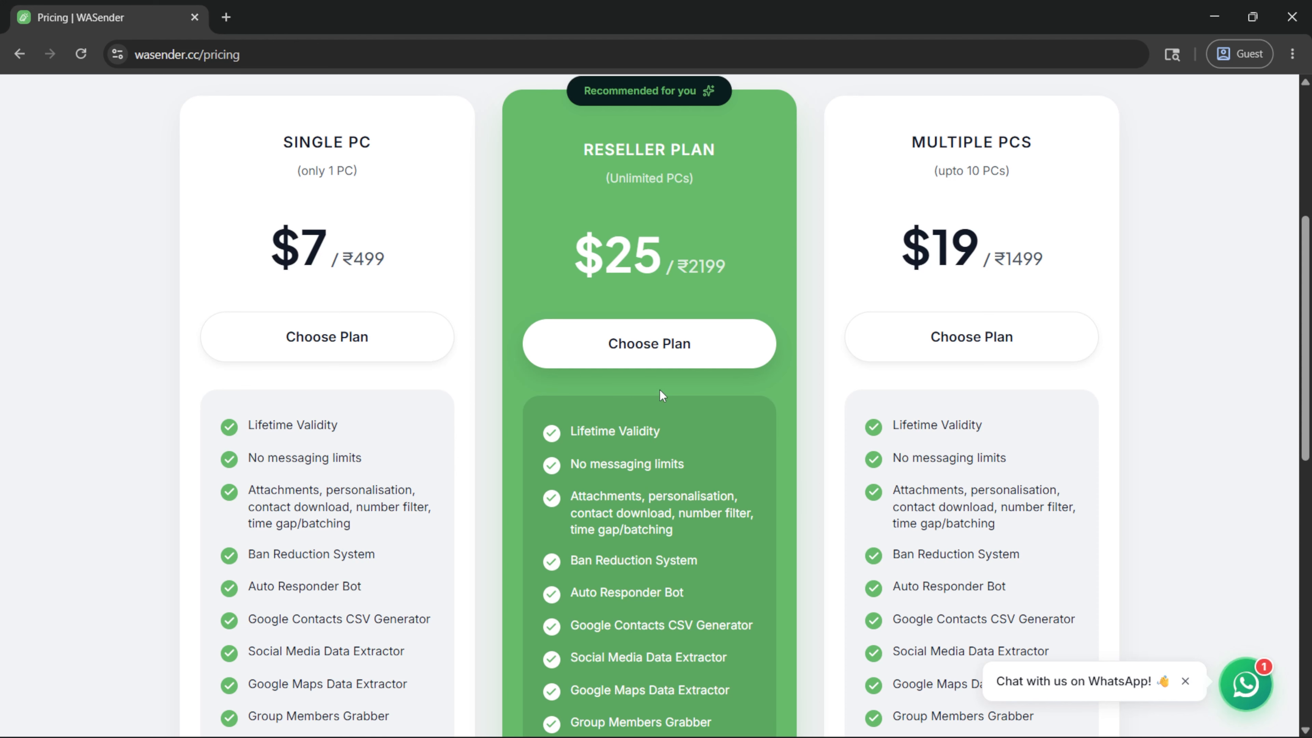
{"action": "left_click", "coordinate": [682, 356]}
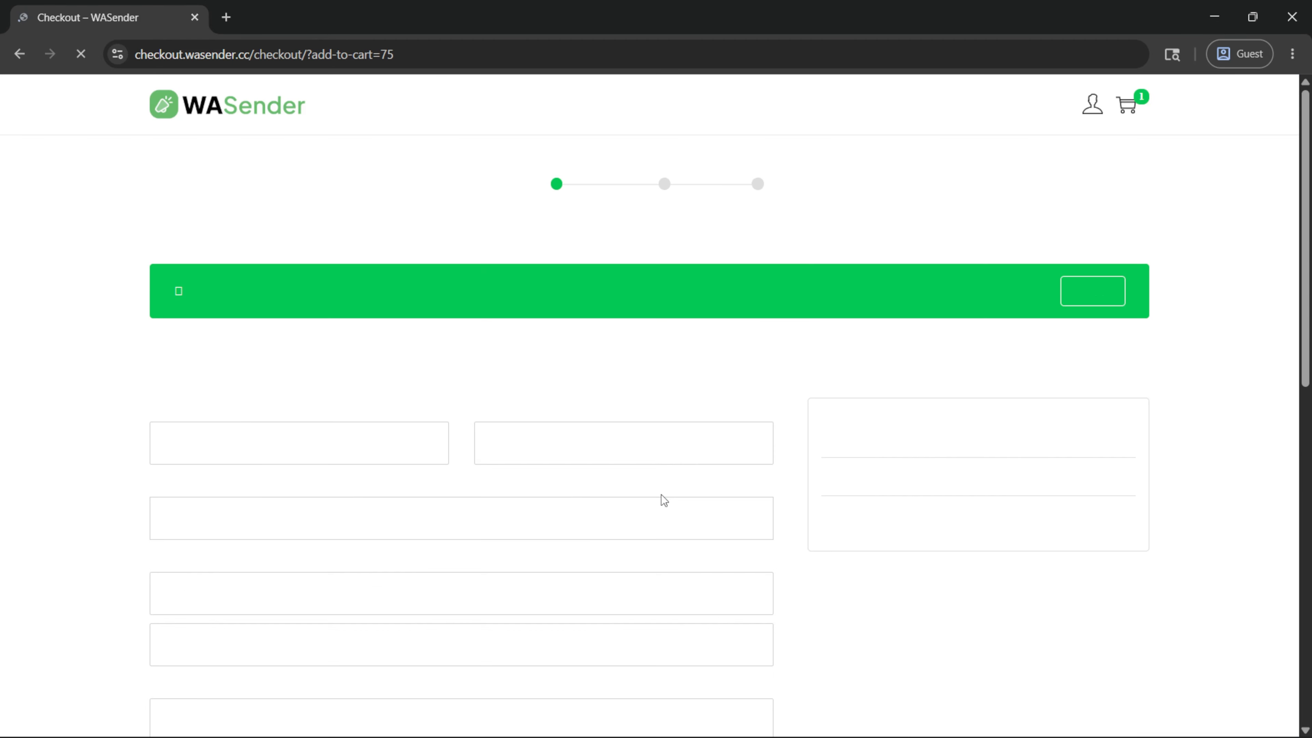
{"action": "scroll", "coordinate": [390, 367], "scroll_direction": "down", "scroll_amount": 3}
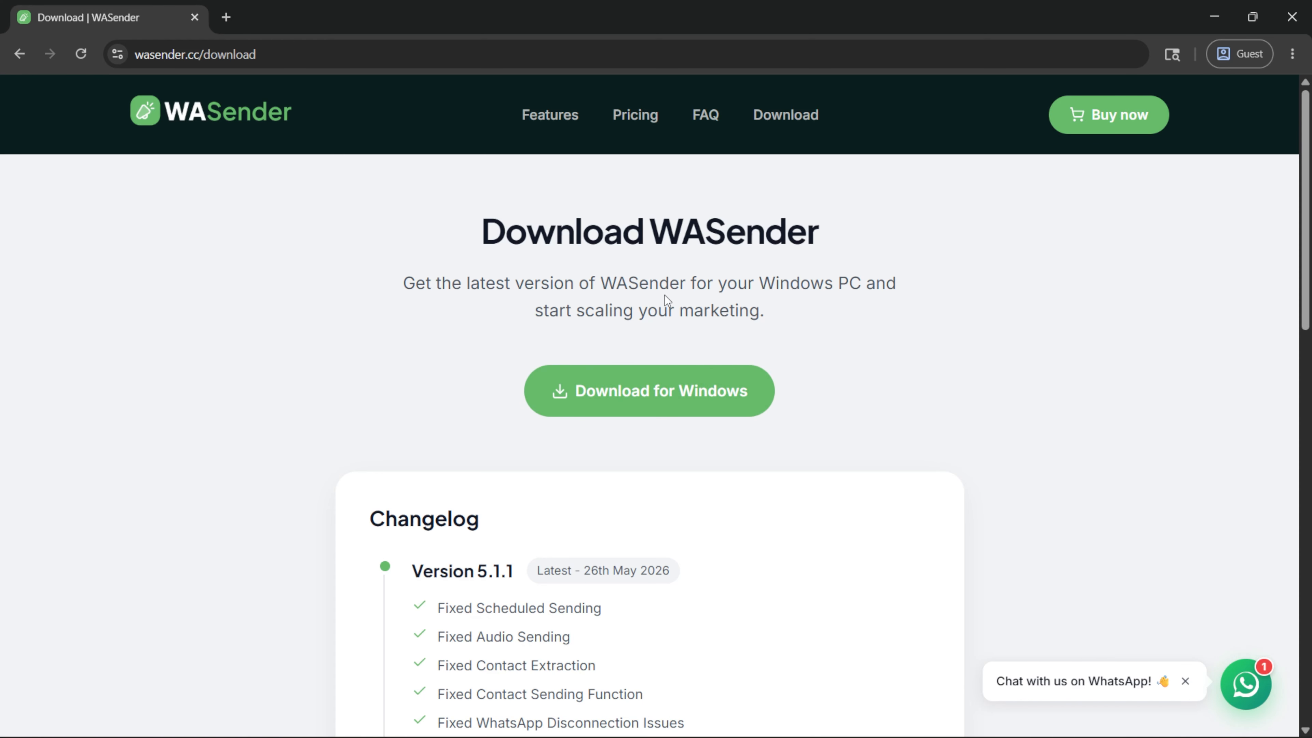
Open the WhatsApp support chat widget on the download page.
{"action": "left_click", "coordinate": [1246, 684]}
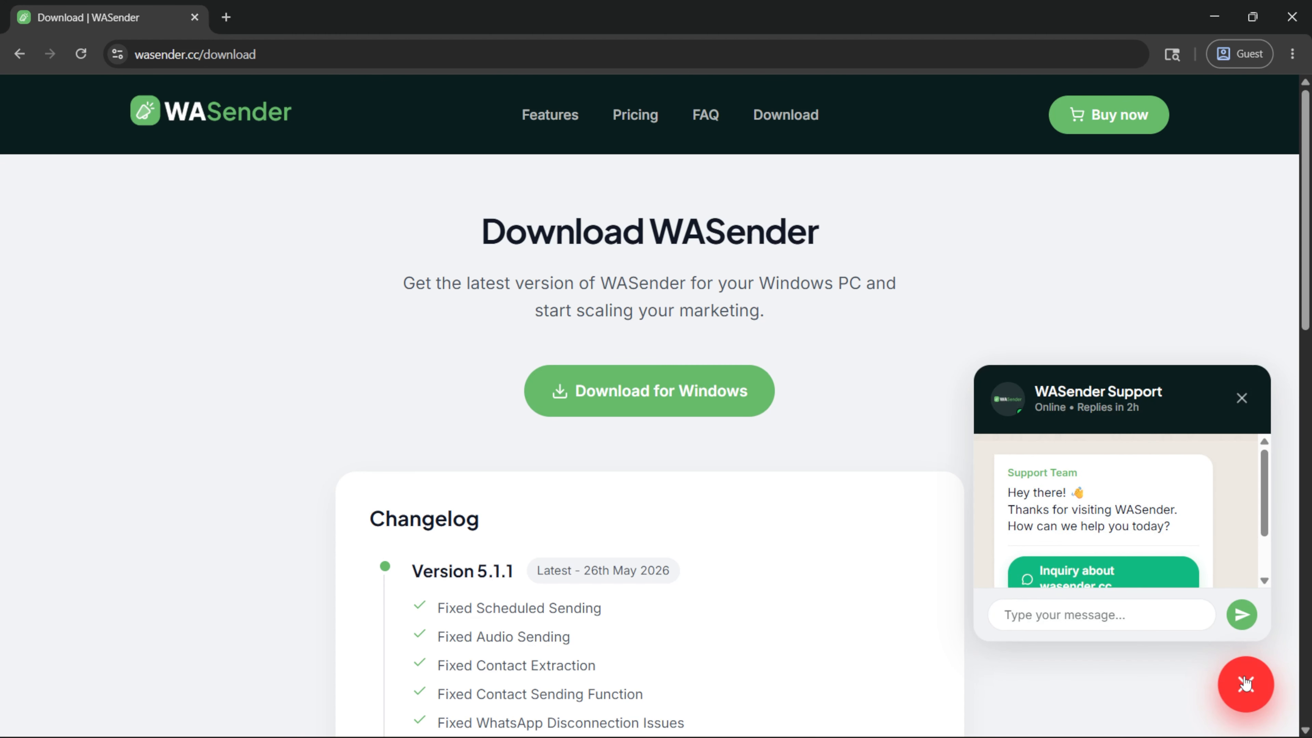
{"action": "scroll", "coordinate": [1143, 494], "scroll_direction": "down", "scroll_amount": 2}
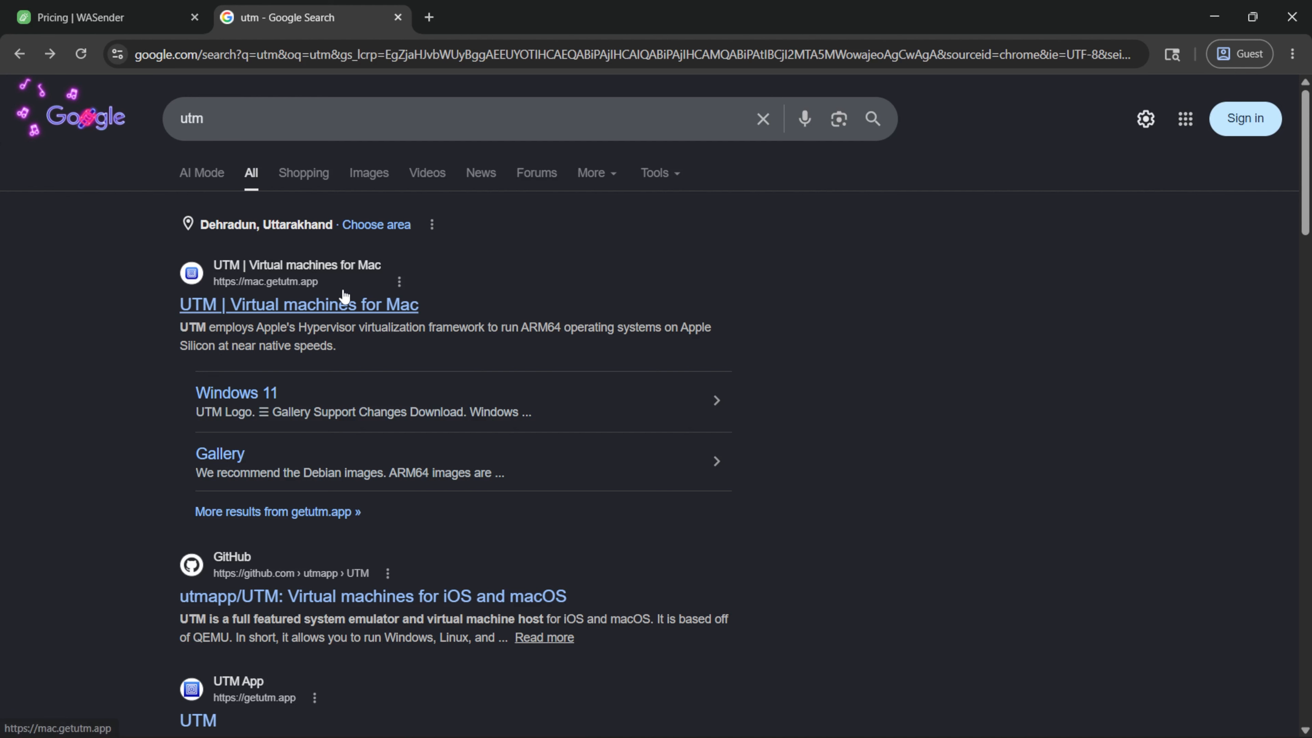
Open the UTM site from the search results and start its Download.
{"action": "left_click", "coordinate": [345, 303]}
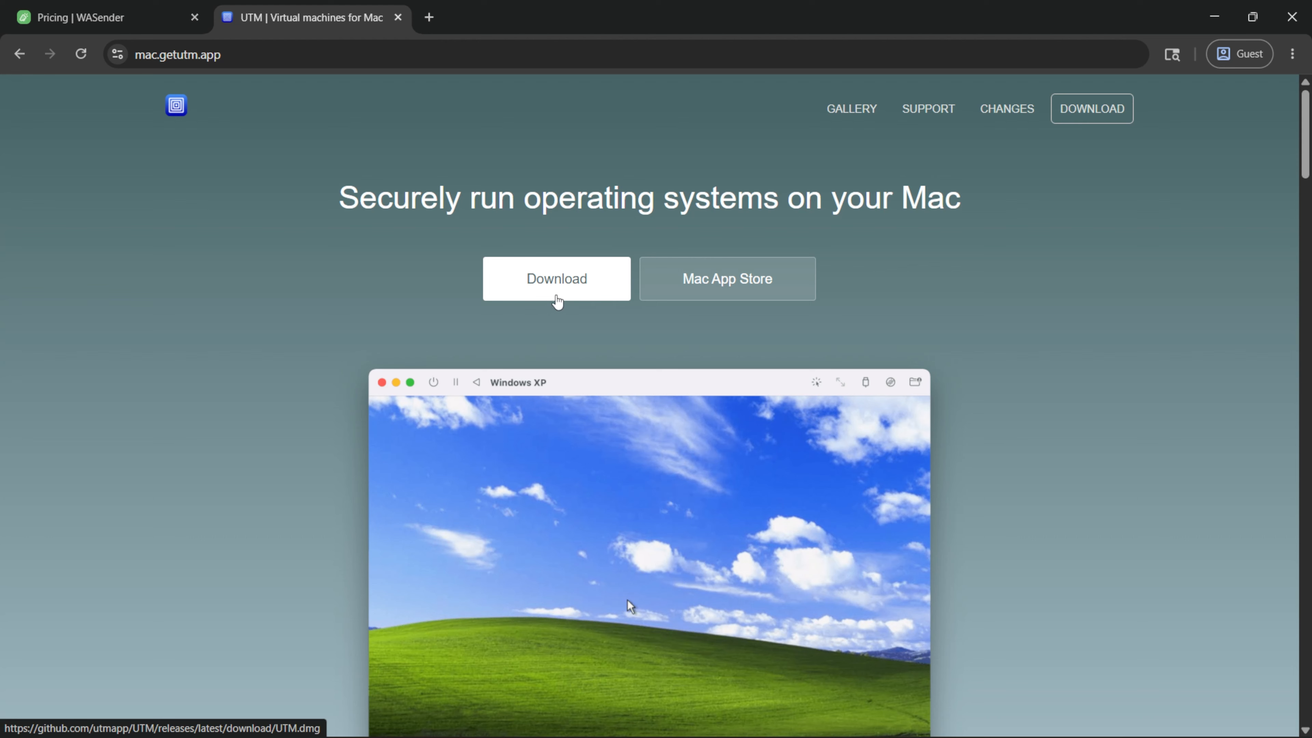
{"action": "left_click", "coordinate": [543, 283]}
Paste the licence key into the activation dialog and confirm it.
{"action": "left_click", "coordinate": [124, 18]}
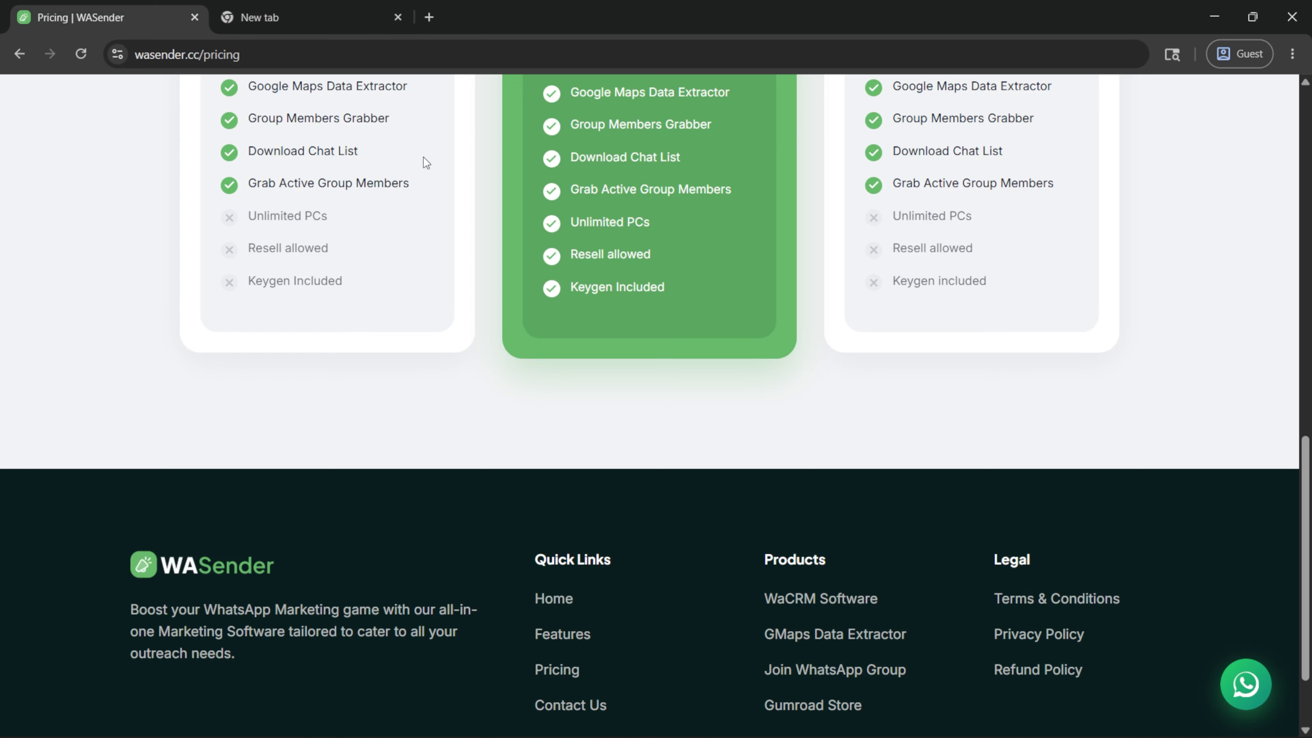
{"action": "key", "text": "ctrl+Tab"}
{"action": "key", "text": "alt+Tab"}
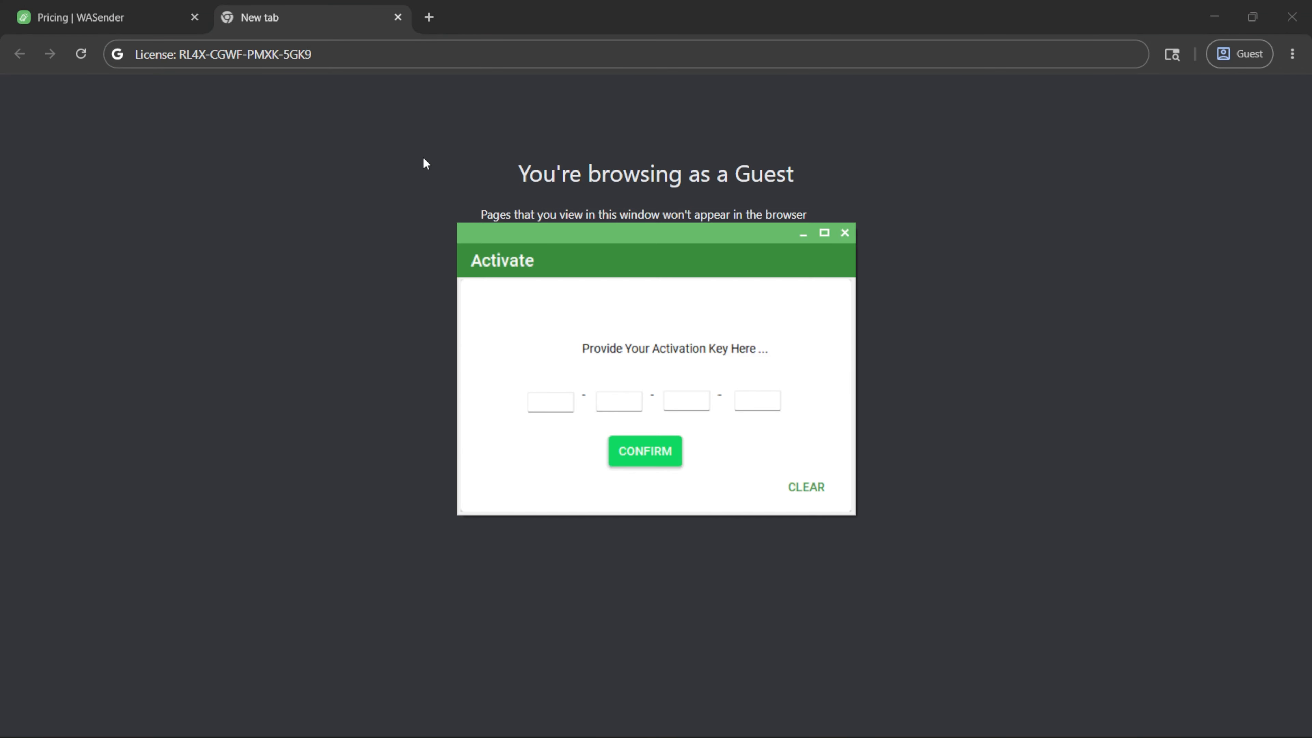
{"action": "left_click", "coordinate": [567, 407]}
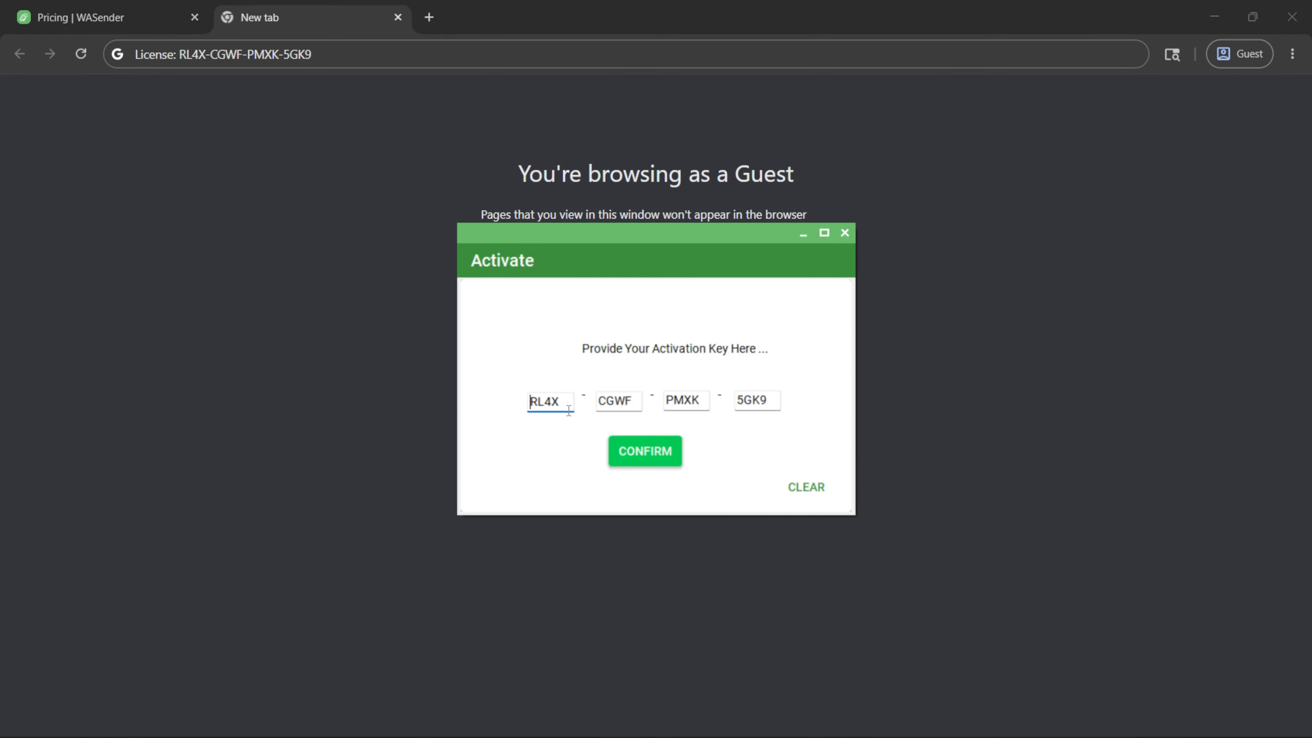
{"action": "left_click", "coordinate": [640, 457]}
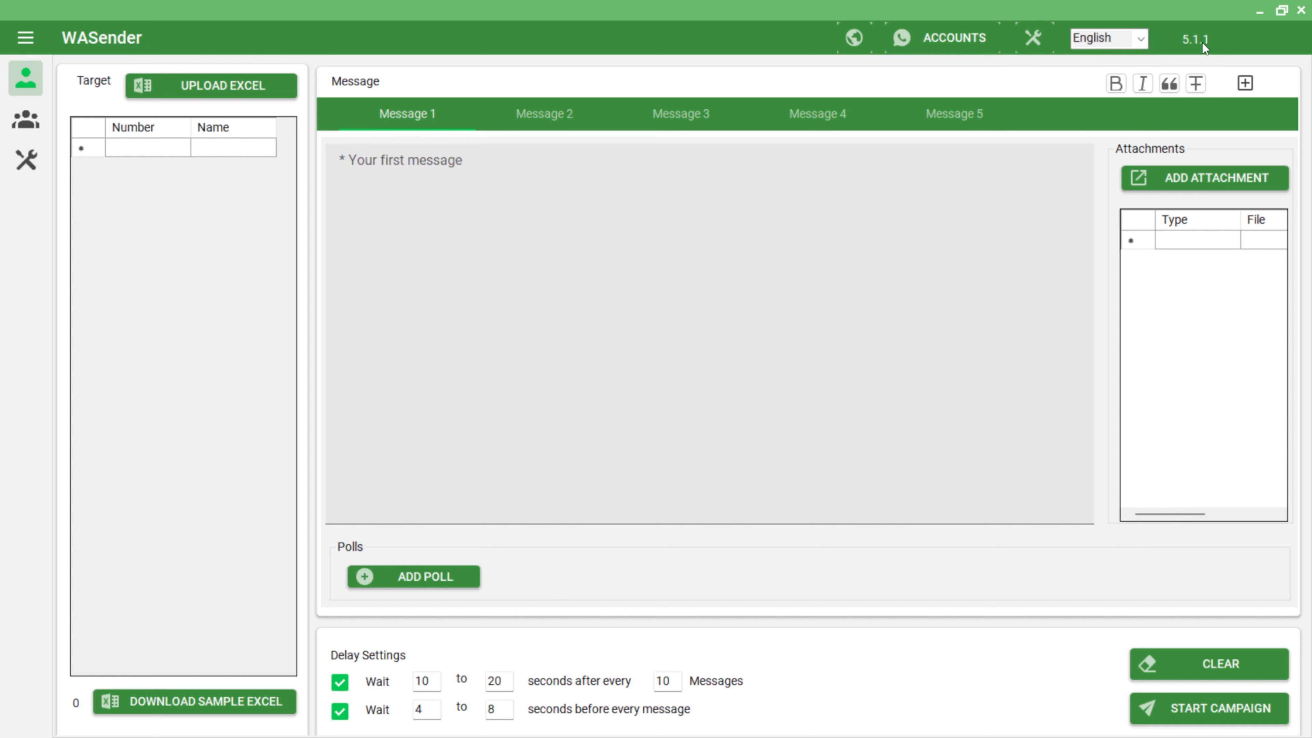
Open account management, set the Profile account as default and load it.
{"action": "left_click", "coordinate": [940, 37]}
{"action": "right_click", "coordinate": [671, 304]}
{"action": "left_click", "coordinate": [693, 318]}
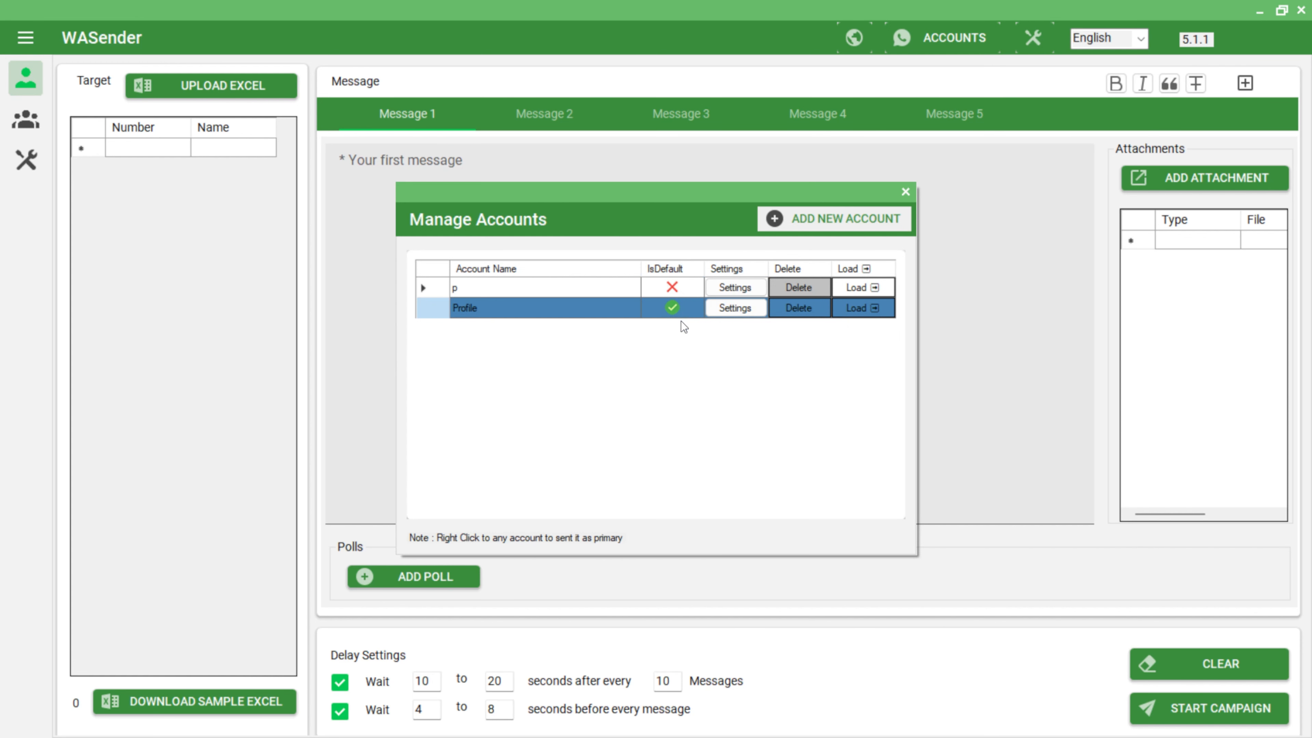
{"action": "left_click", "coordinate": [864, 309]}
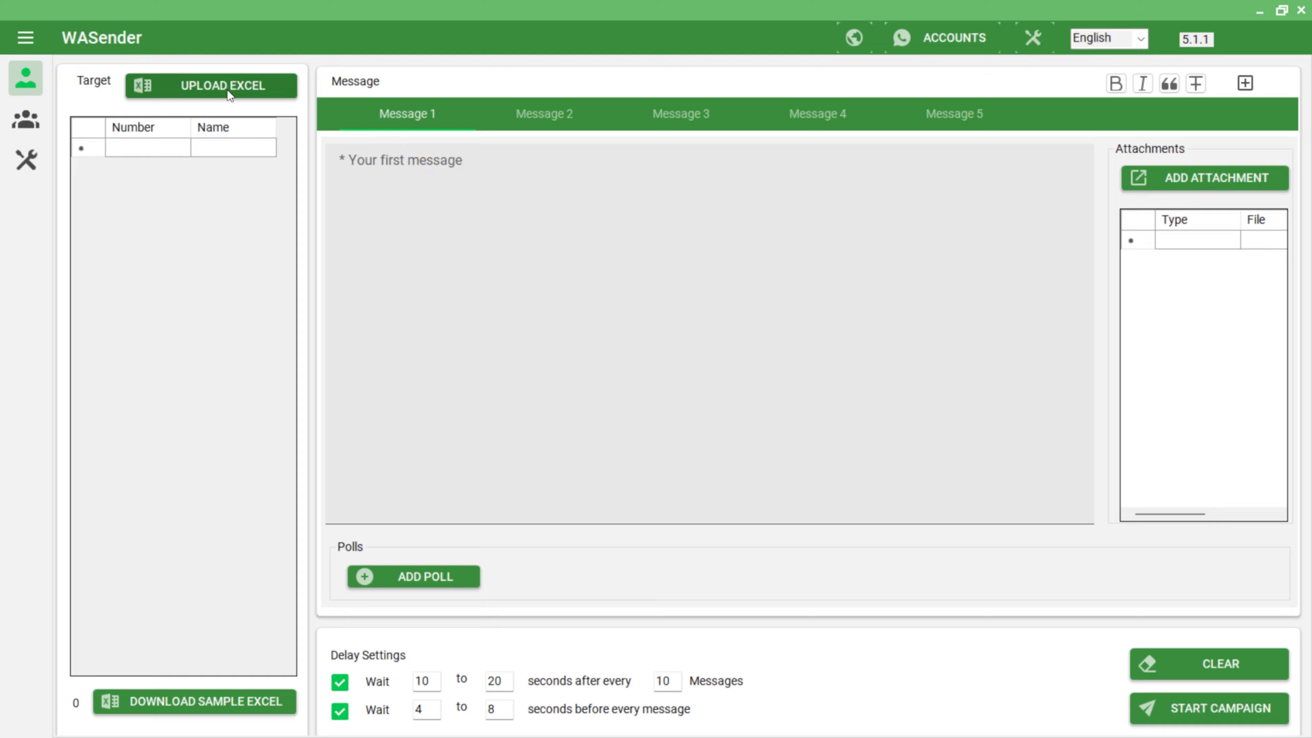
Upload the WA Nos. Excel file from the Desktop as the target number list.
{"action": "left_click", "coordinate": [232, 87]}
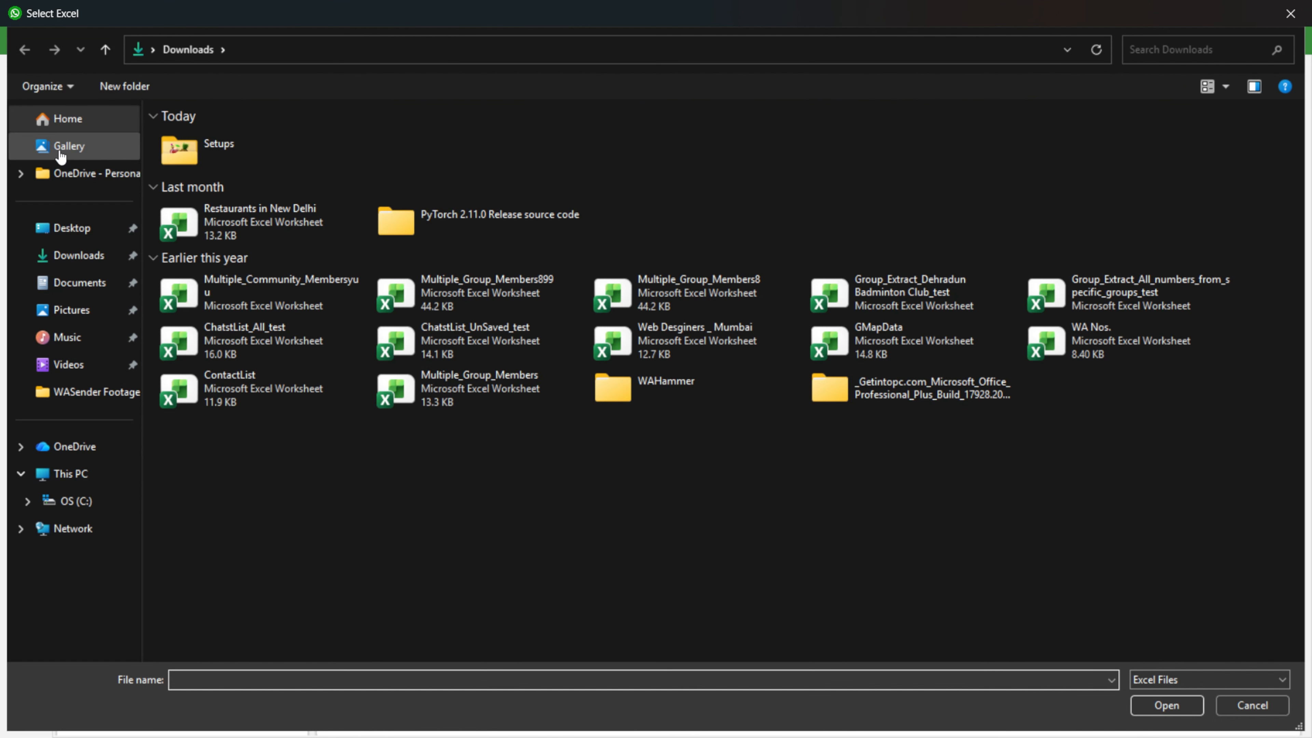
{"action": "left_click", "coordinate": [72, 232]}
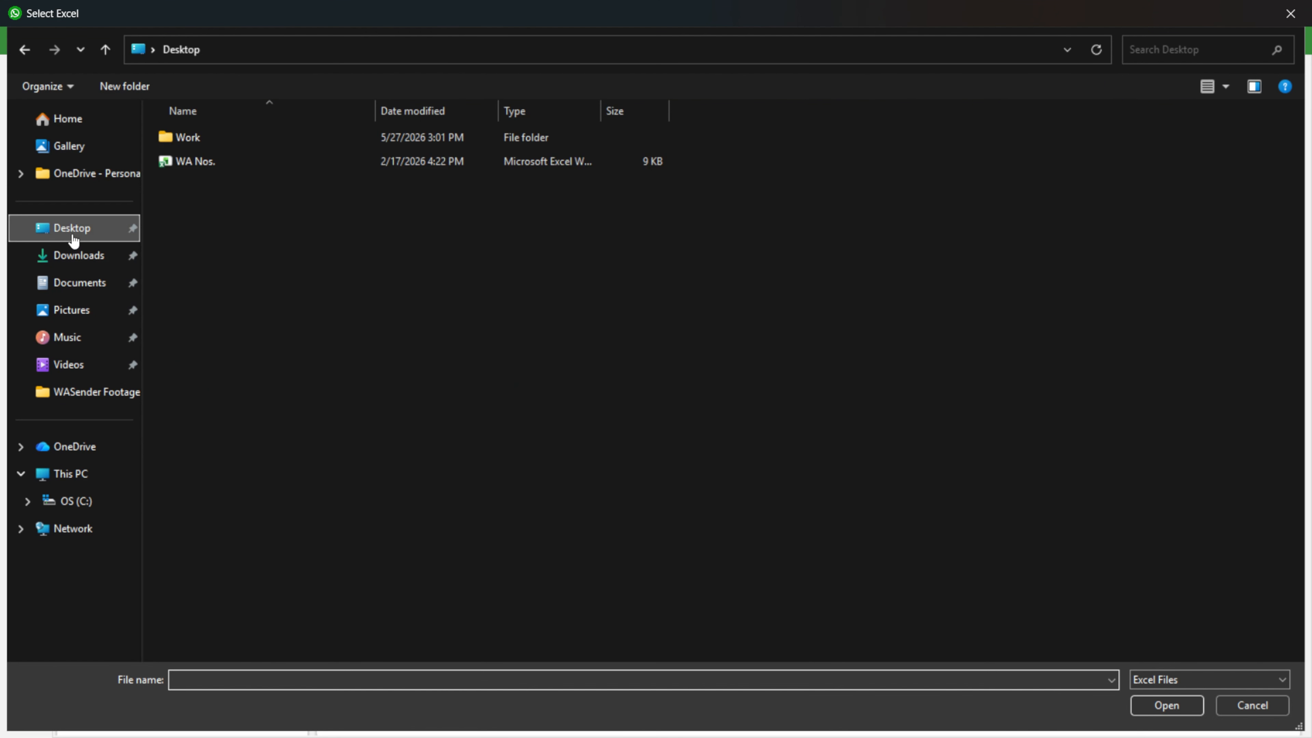
{"action": "left_click", "coordinate": [245, 171]}
{"action": "double_click", "coordinate": [245, 169]}
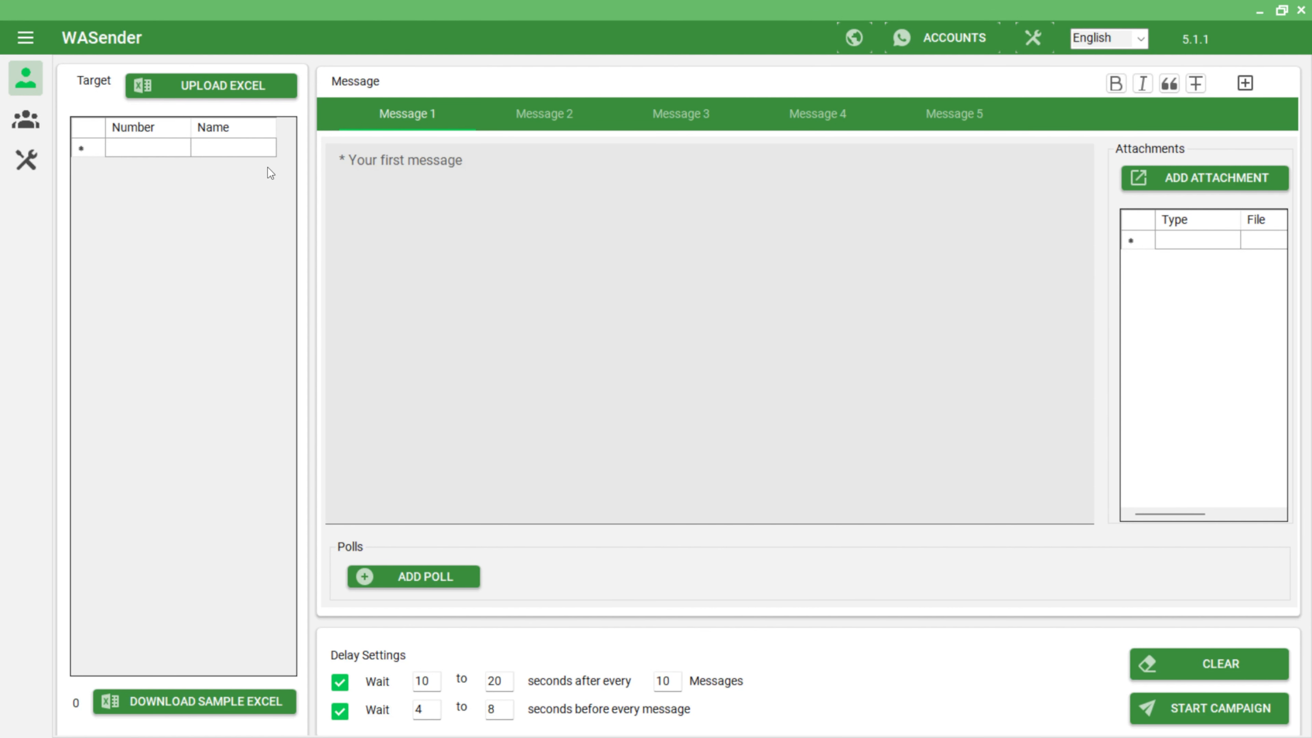
Clear the target list and enter two phone numbers manually as targets.
{"action": "left_click", "coordinate": [162, 143]}
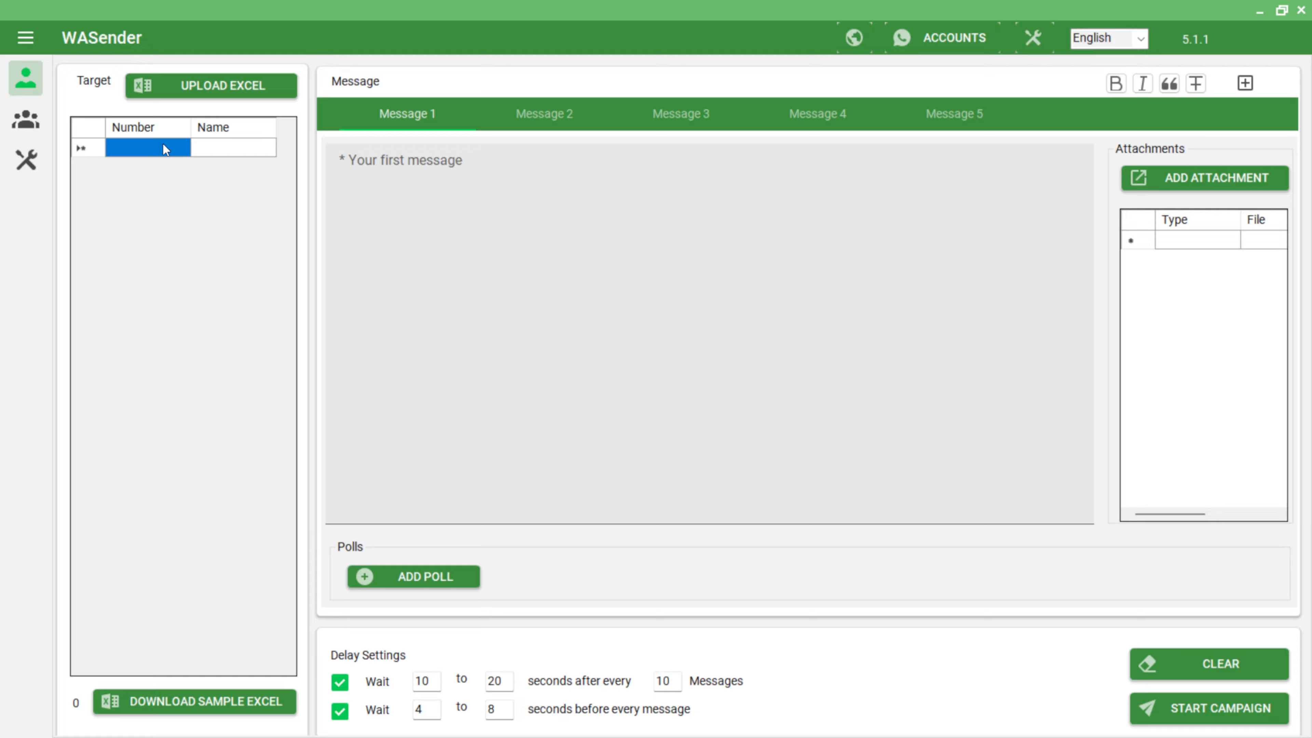
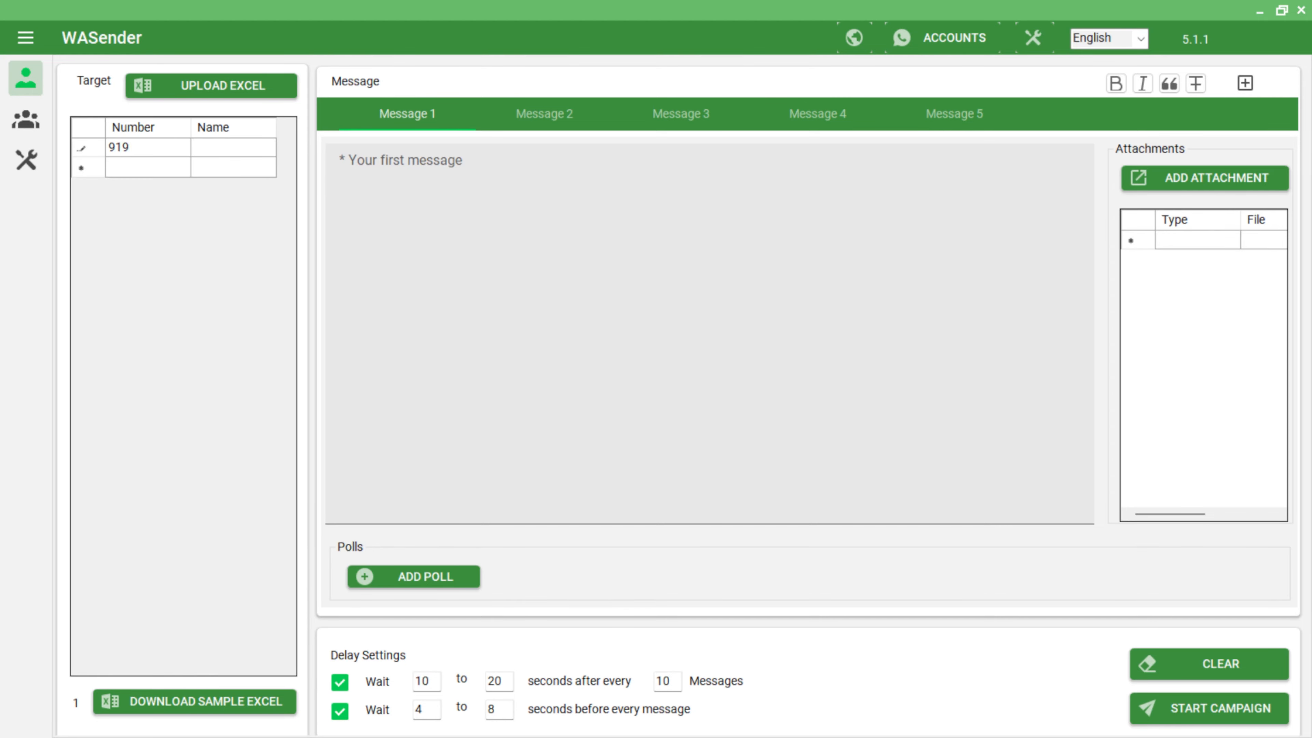
{"action": "left_click", "coordinate": [135, 173]}
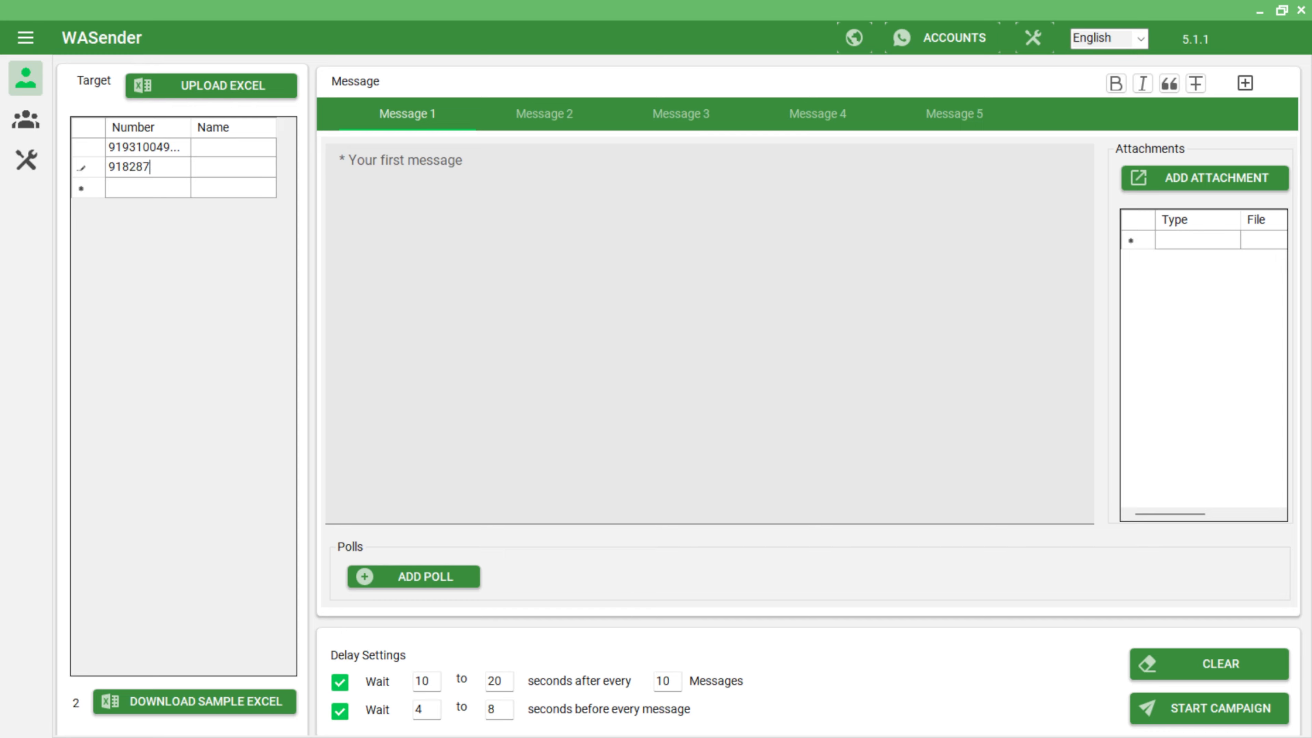
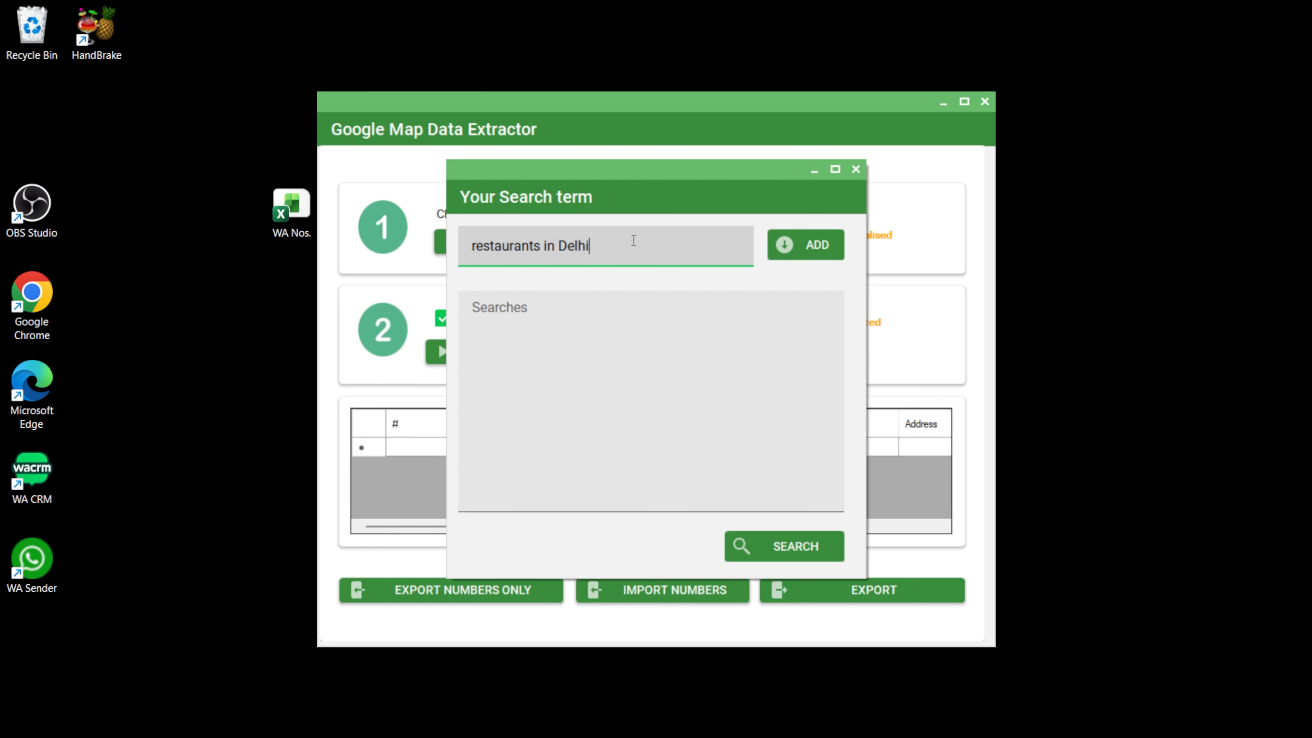
{"action": "key", "text": "Return"}
Start grabbing restaurant data from the Google Maps search for restaurants in Delhi in the Data Extractor, then stop it.
{"action": "left_click", "coordinate": [781, 546]}
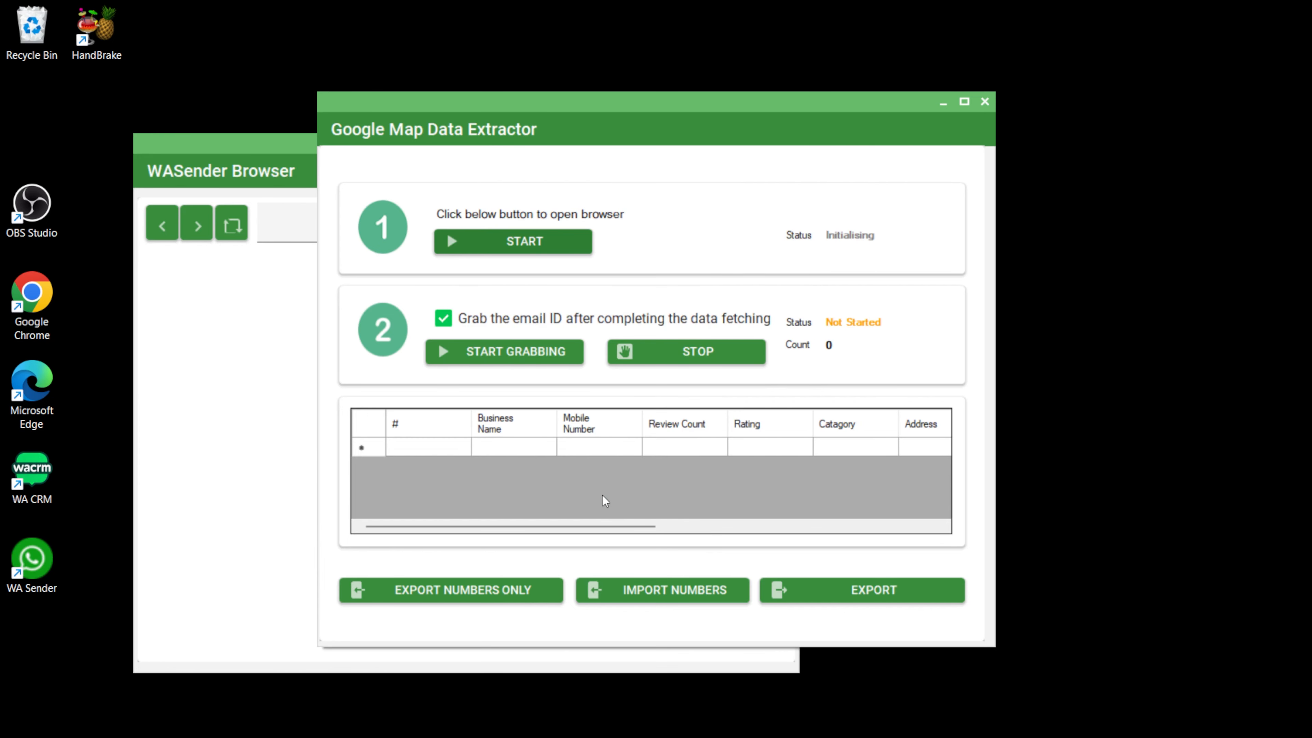
{"action": "left_click", "coordinate": [506, 357]}
{"action": "left_click_drag", "start_coordinate": [520, 102], "coordinate": [748, 91]}
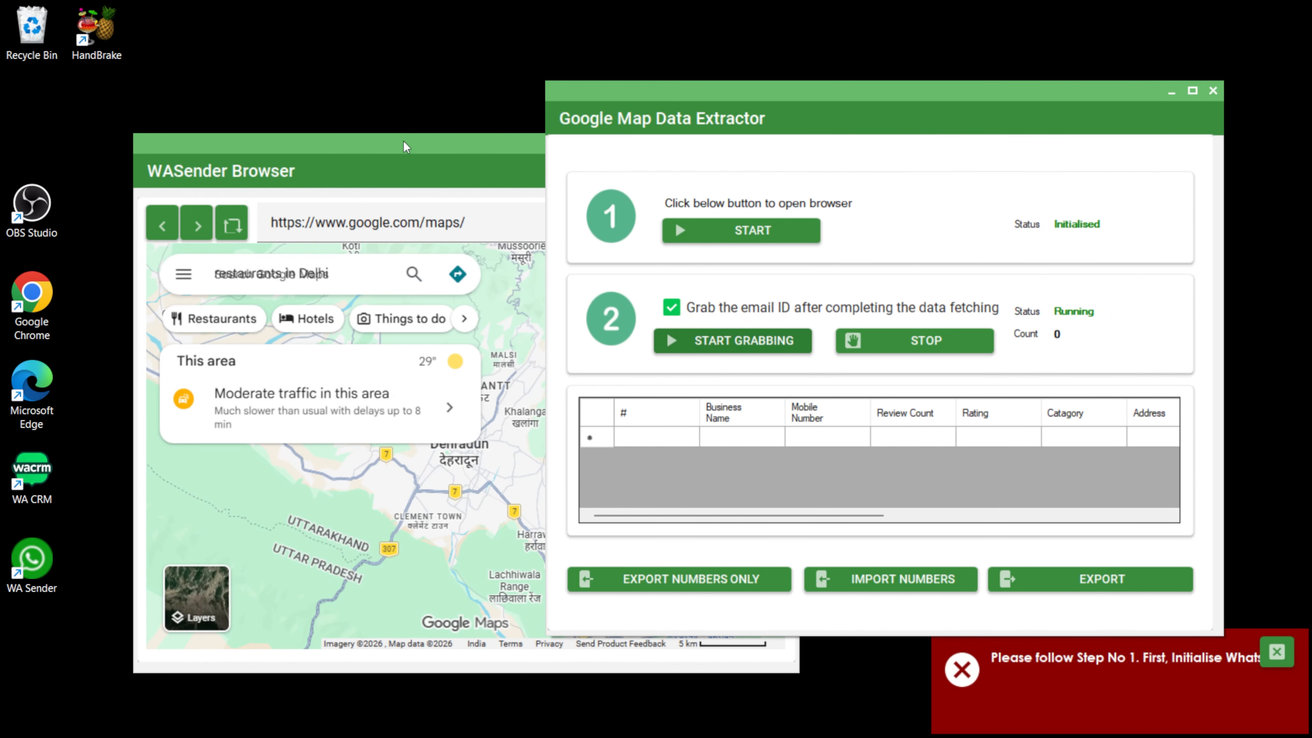
{"action": "left_click_drag", "start_coordinate": [404, 141], "coordinate": [271, 84]}
{"action": "left_click_drag", "start_coordinate": [795, 87], "coordinate": [851, 78]}
{"action": "left_click", "coordinate": [573, 111]}
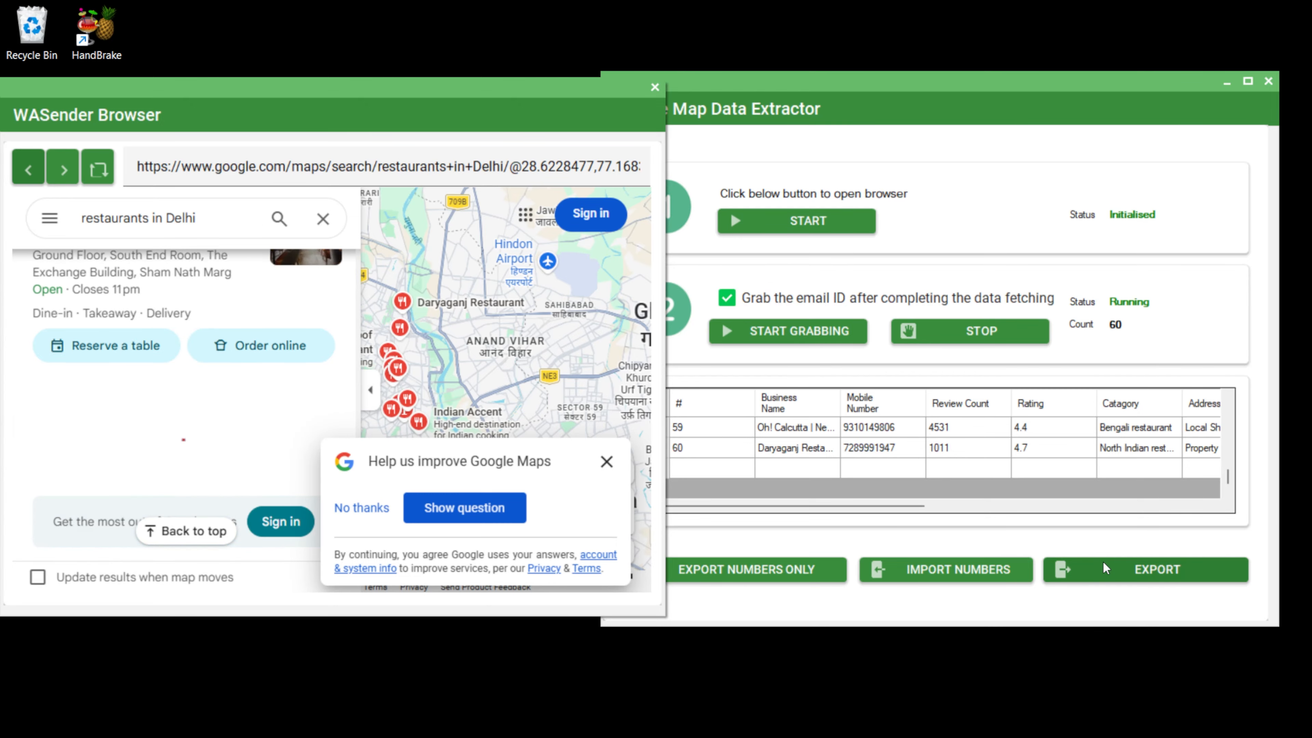
{"action": "left_click", "coordinate": [965, 334]}
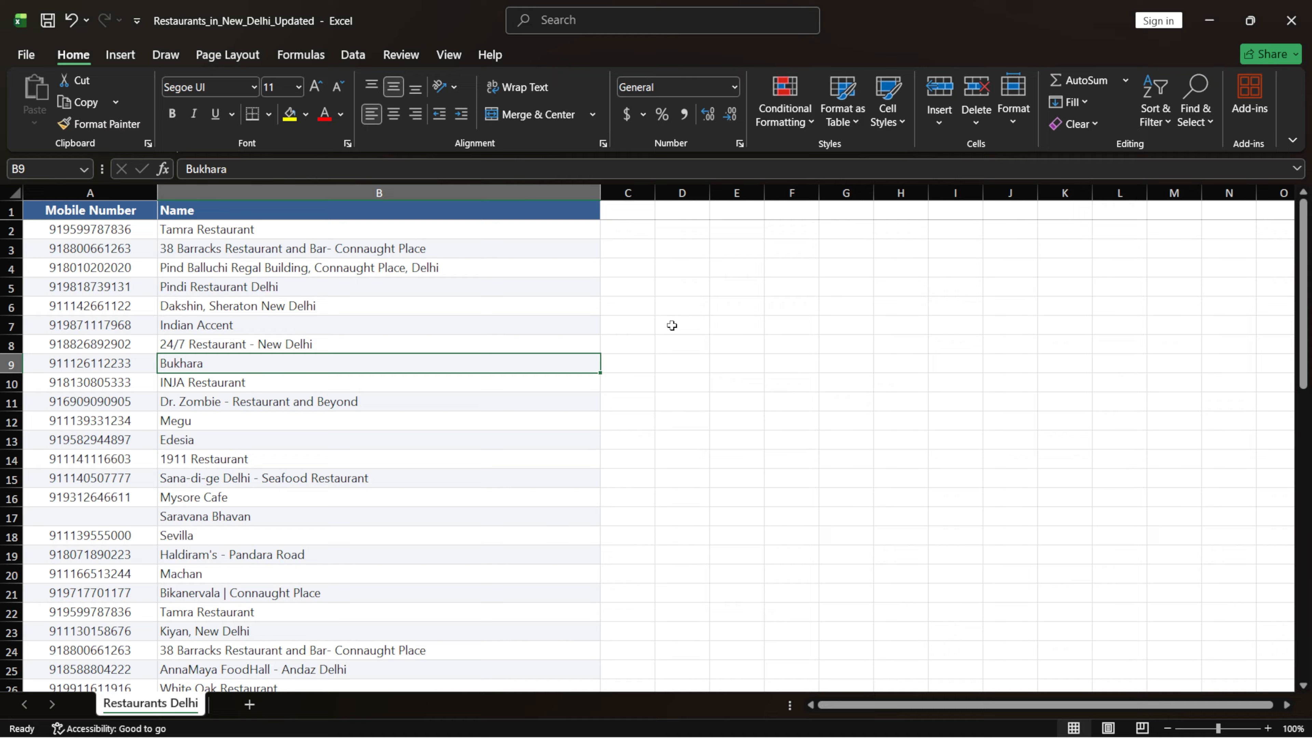
Review the exported restaurant numbers and names in the Excel sheet.
{"action": "left_click", "coordinate": [622, 331]}
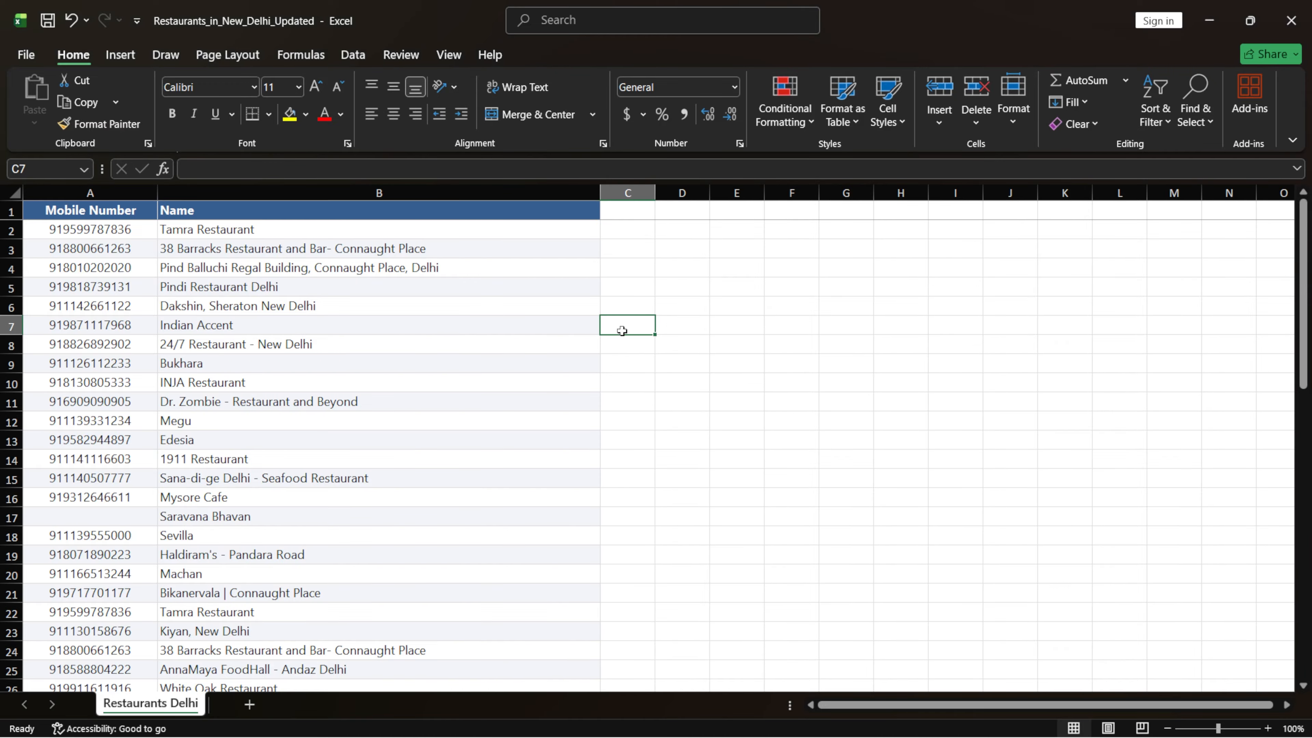
{"action": "scroll", "coordinate": [178, 316], "scroll_direction": "down", "scroll_amount": 19}
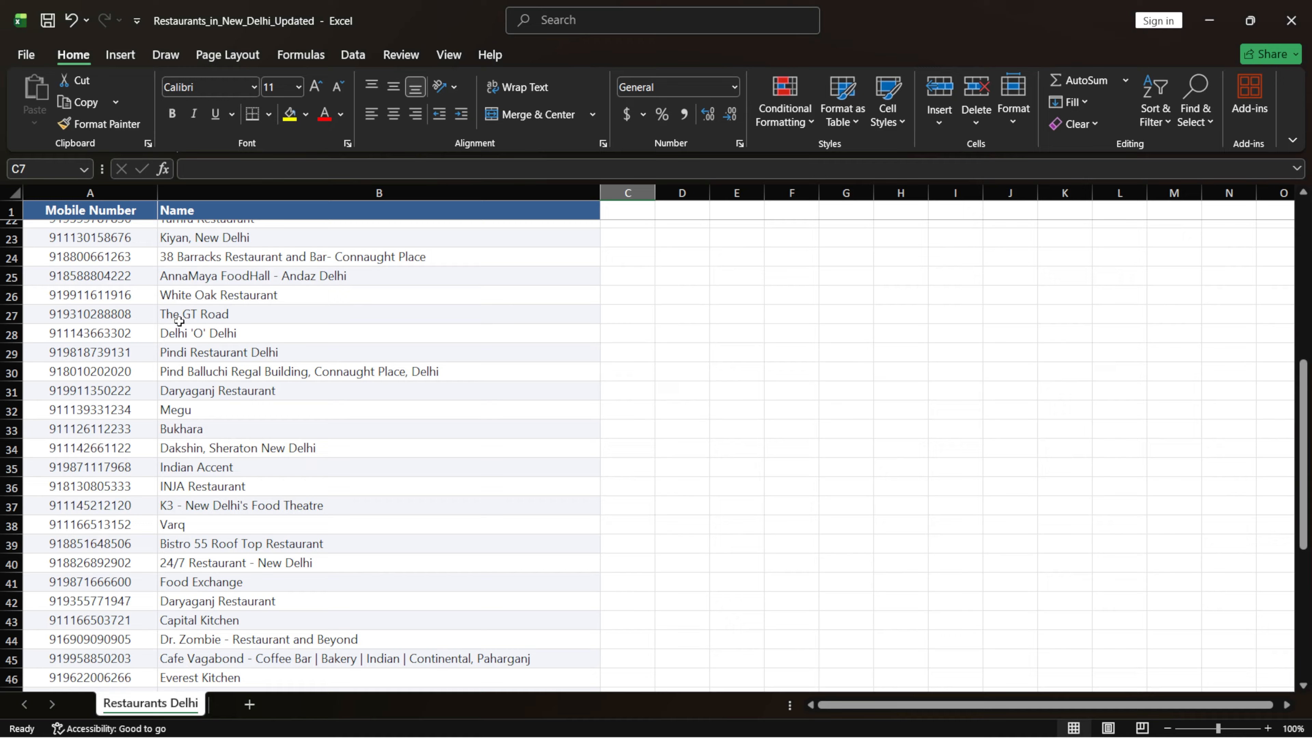
{"action": "scroll", "coordinate": [179, 322], "scroll_direction": "up", "scroll_amount": 19}
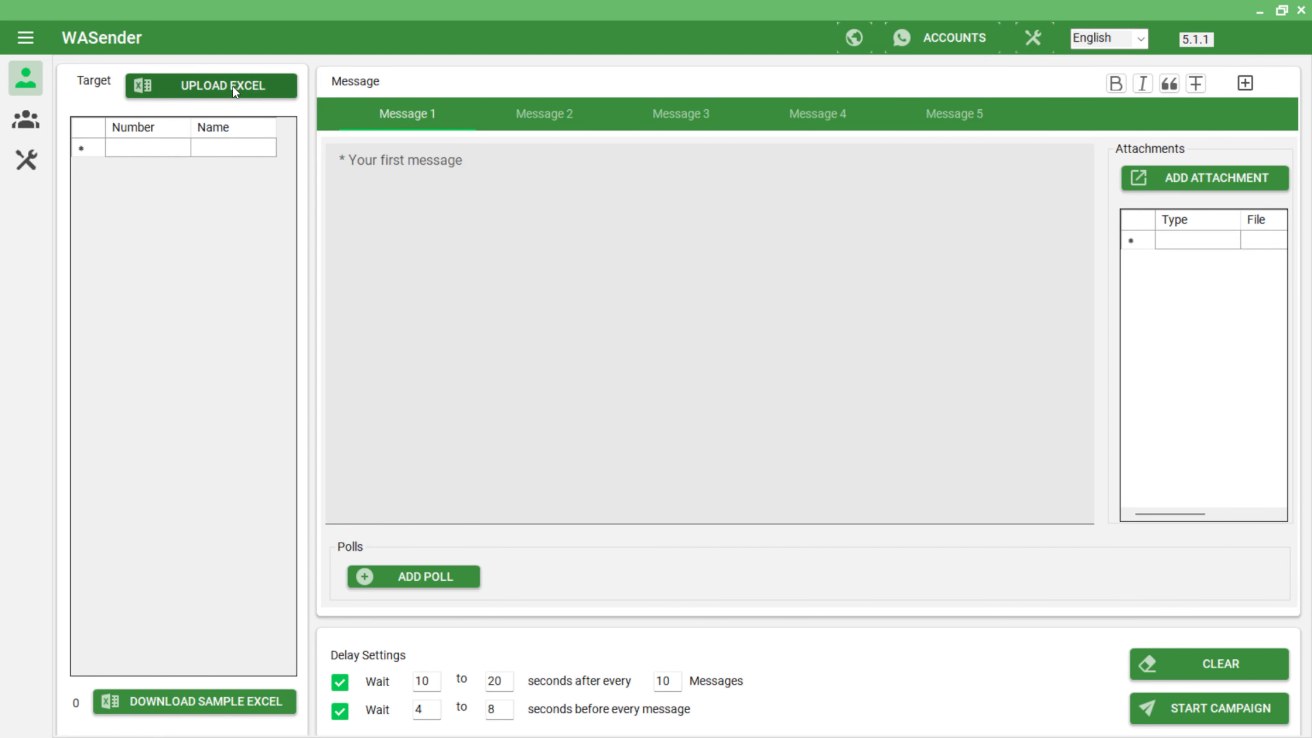
Upload the WA Nos. Excel file from the Desktop into the target list.
{"action": "left_click", "coordinate": [232, 86]}
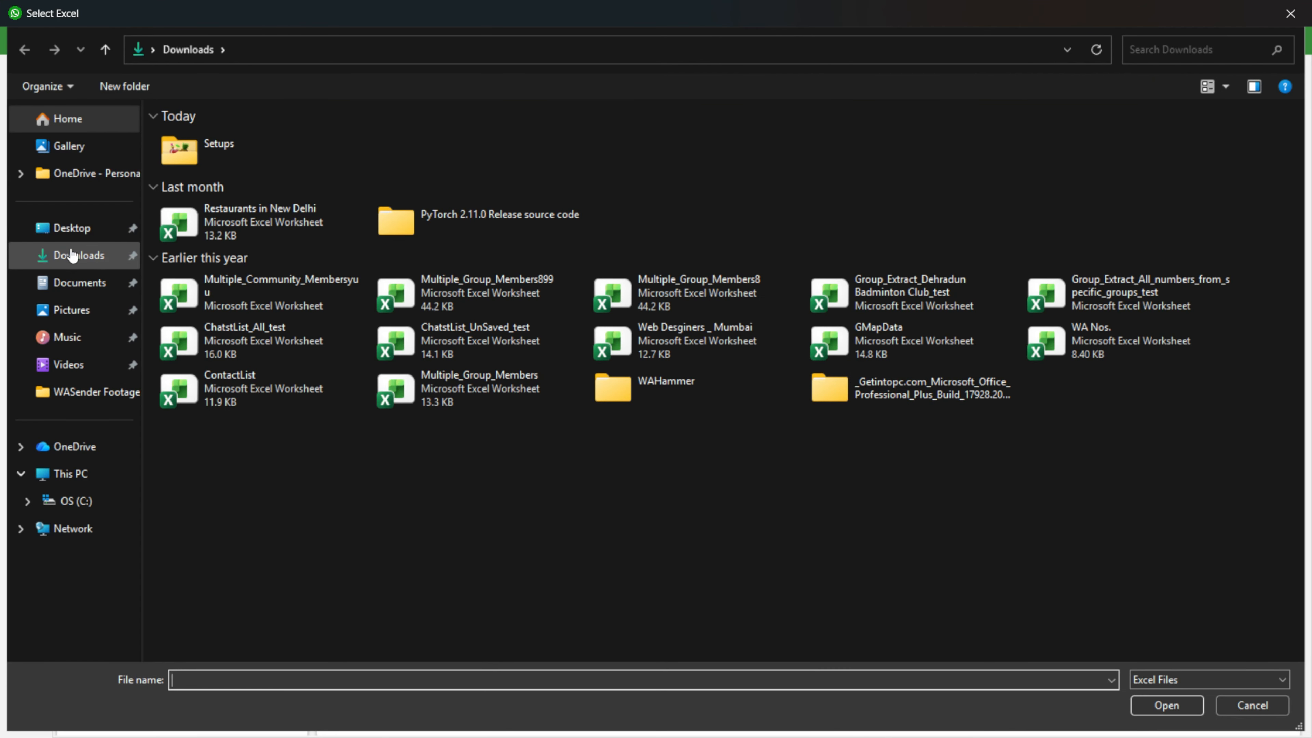
{"action": "left_click", "coordinate": [73, 237]}
{"action": "double_click", "coordinate": [244, 166]}
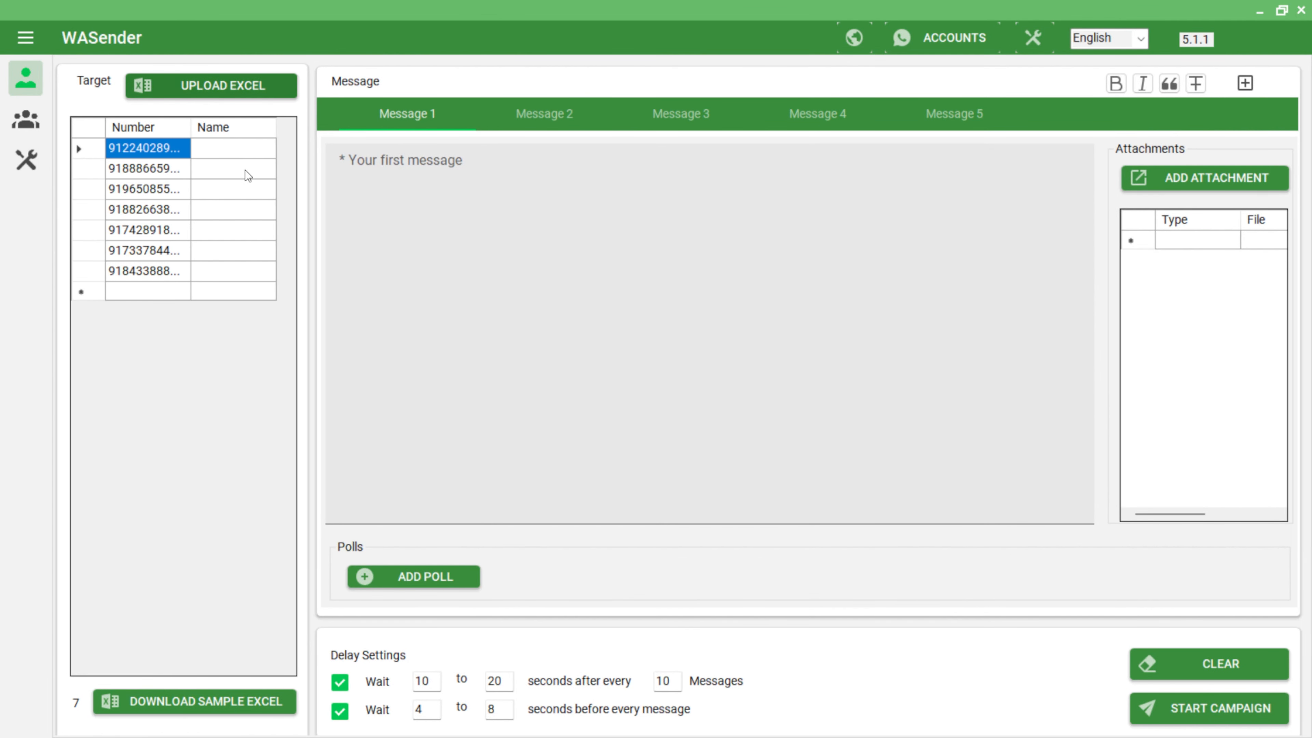
Clear the target list and manually enter two phone numbers as new targets.
{"action": "key", "text": "ctrl+a"}
{"action": "key", "text": "Delete"}
{"action": "left_click", "coordinate": [163, 142]}
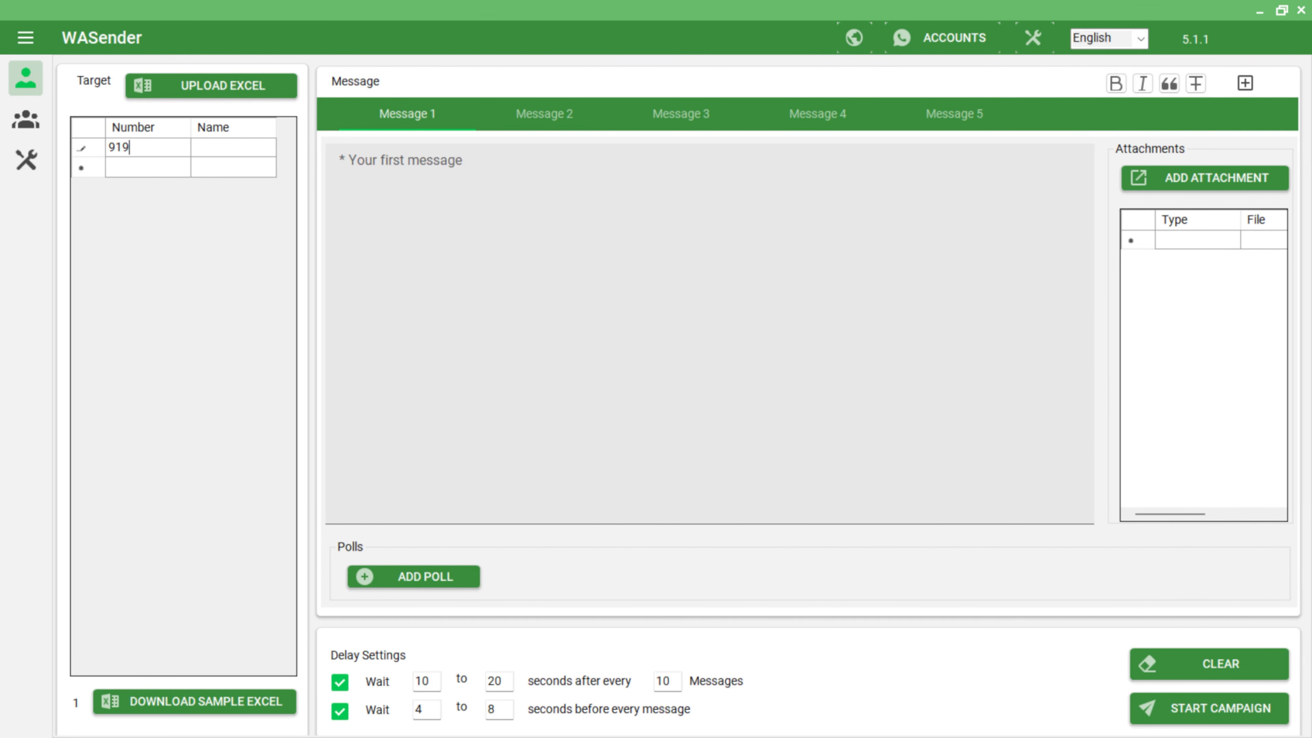
{"action": "left_click", "coordinate": [135, 171]}
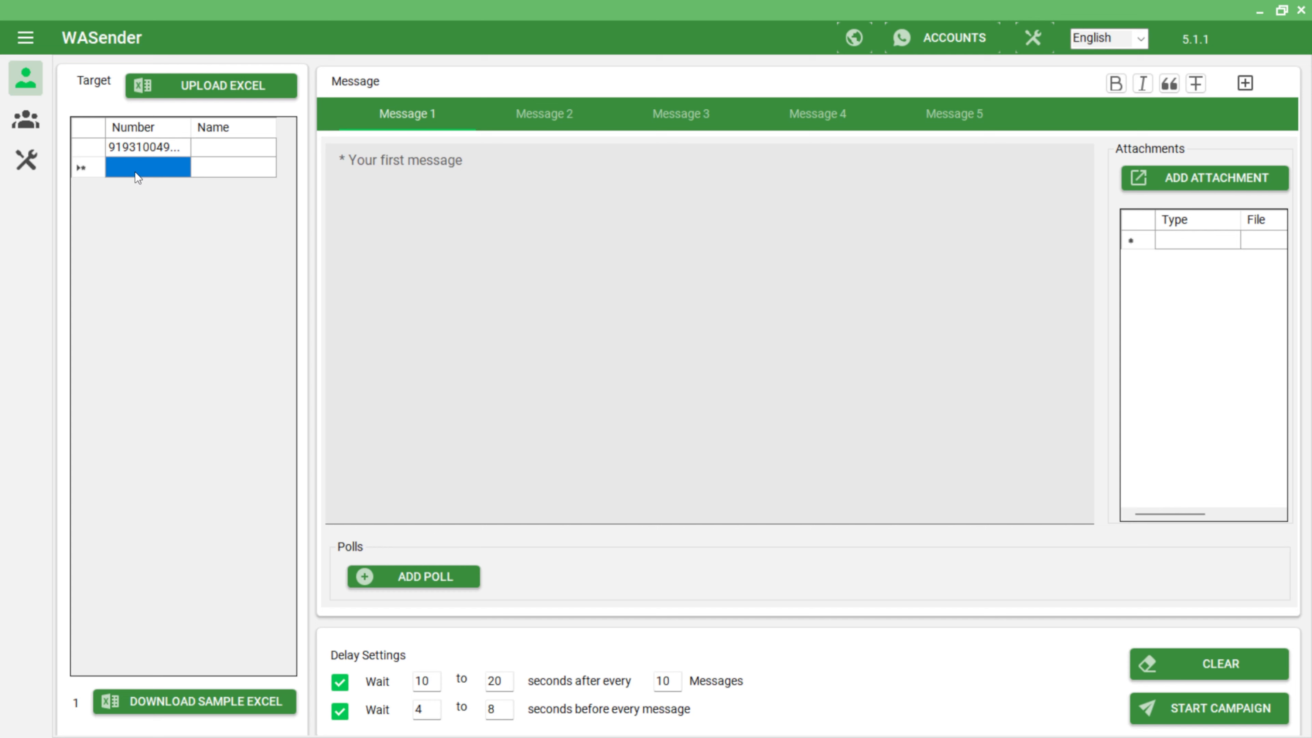
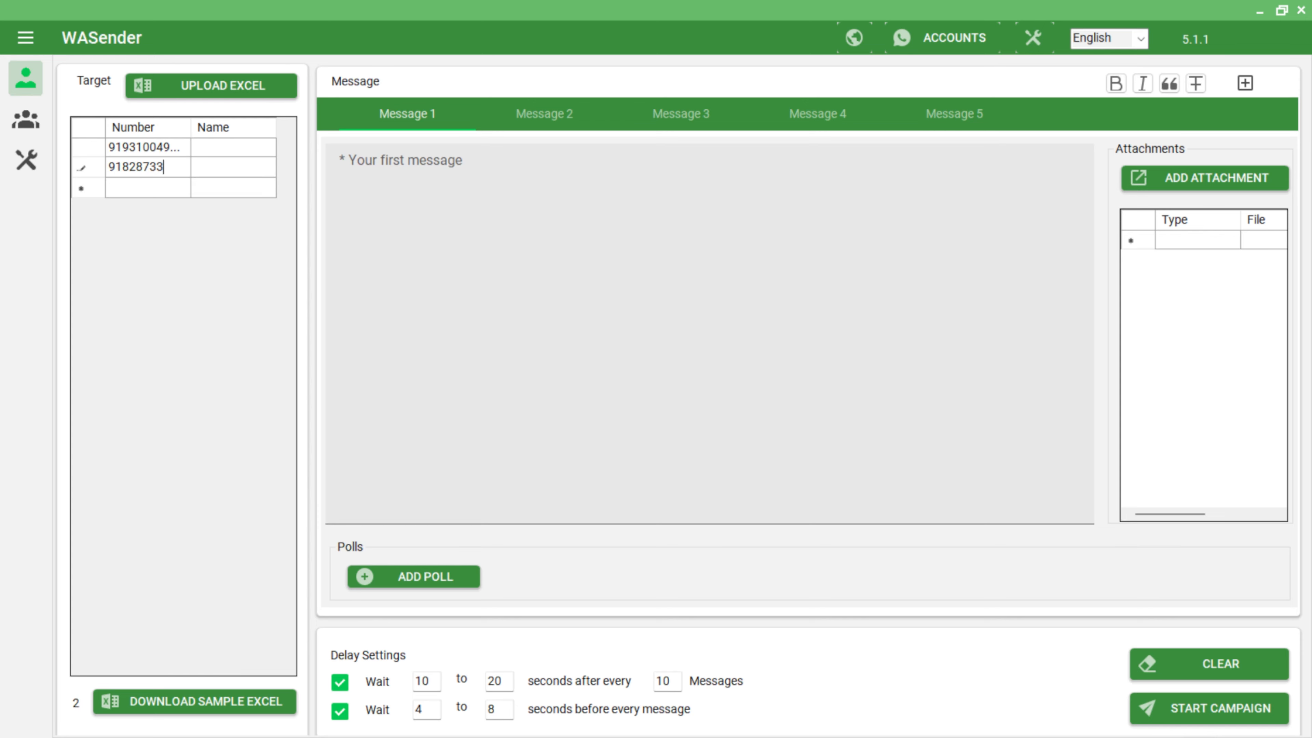
{"action": "left_click", "coordinate": [143, 196]}
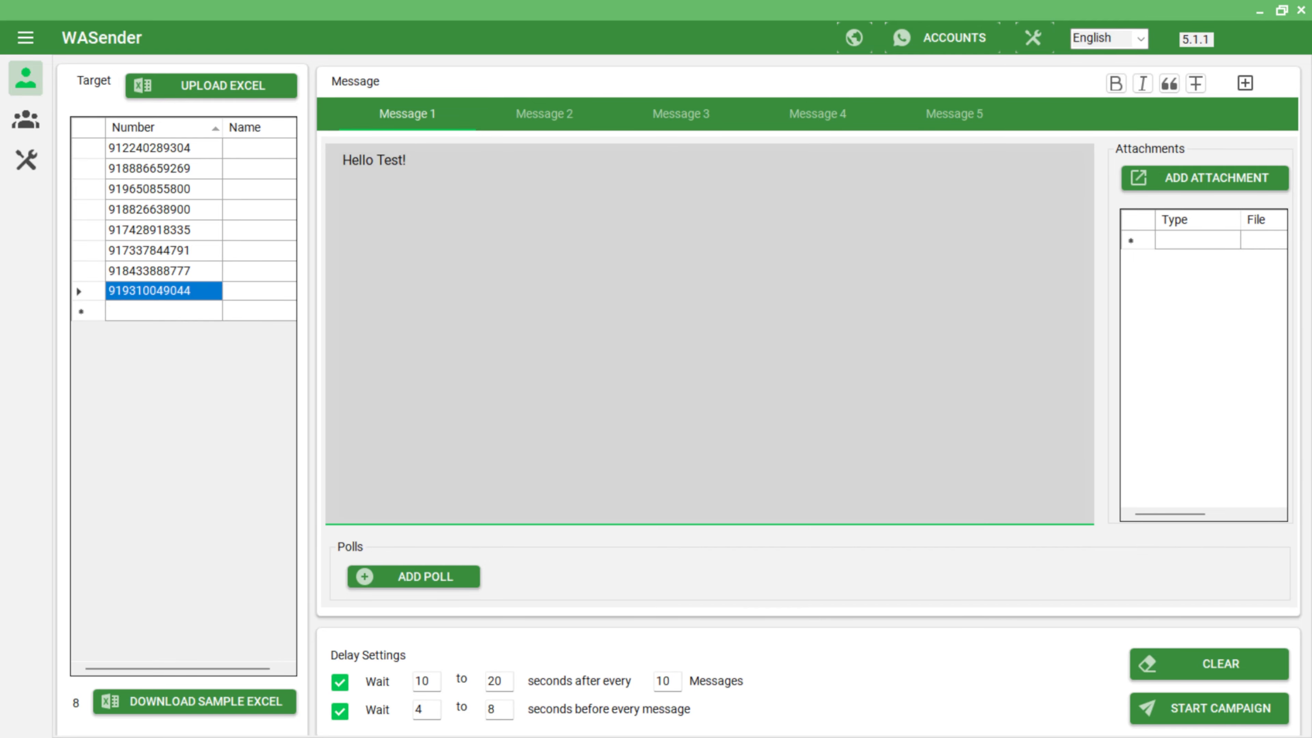
Attach the pexels-christian-heitz JPG image from Downloads to Message 1.
{"action": "left_click", "coordinate": [1209, 181]}
{"action": "left_click", "coordinate": [1148, 205]}
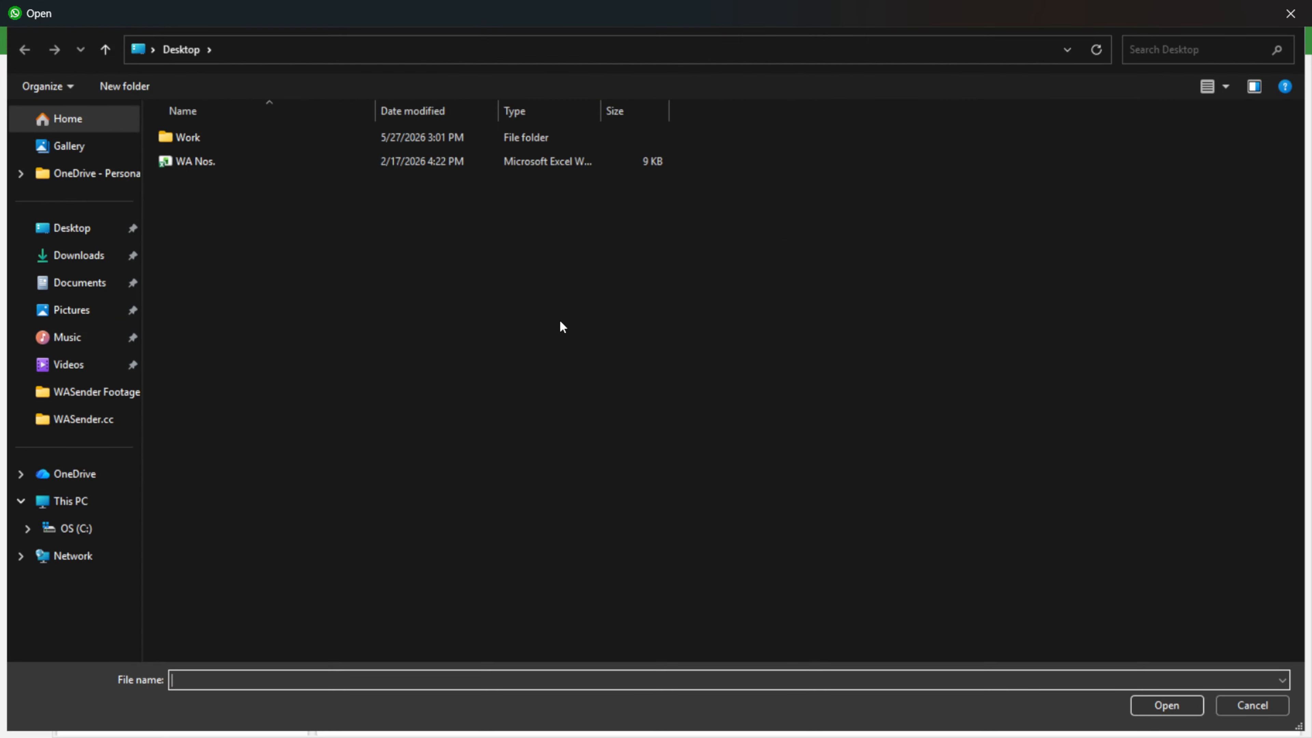
{"action": "left_click", "coordinate": [78, 256]}
{"action": "scroll", "coordinate": [693, 435], "scroll_direction": "down", "scroll_amount": 2}
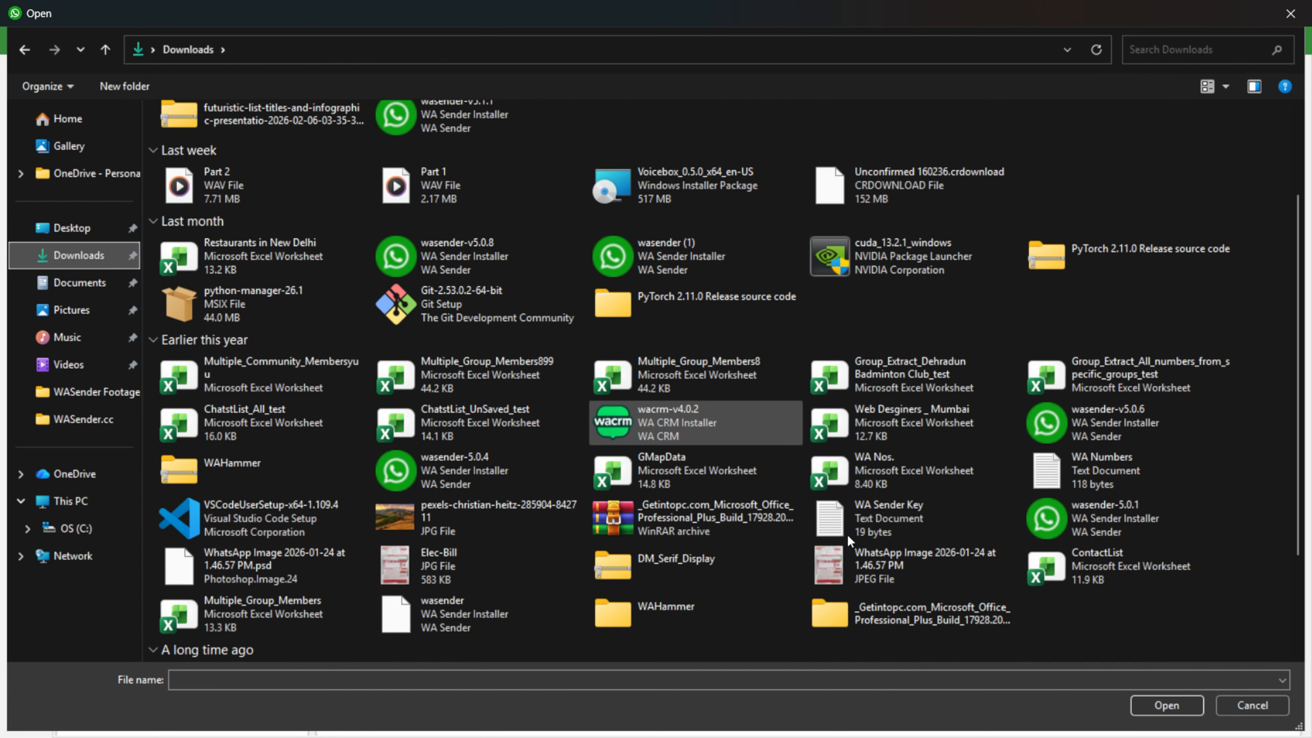
{"action": "scroll", "coordinate": [657, 413], "scroll_direction": "down", "scroll_amount": 3}
{"action": "double_click", "coordinate": [538, 316]}
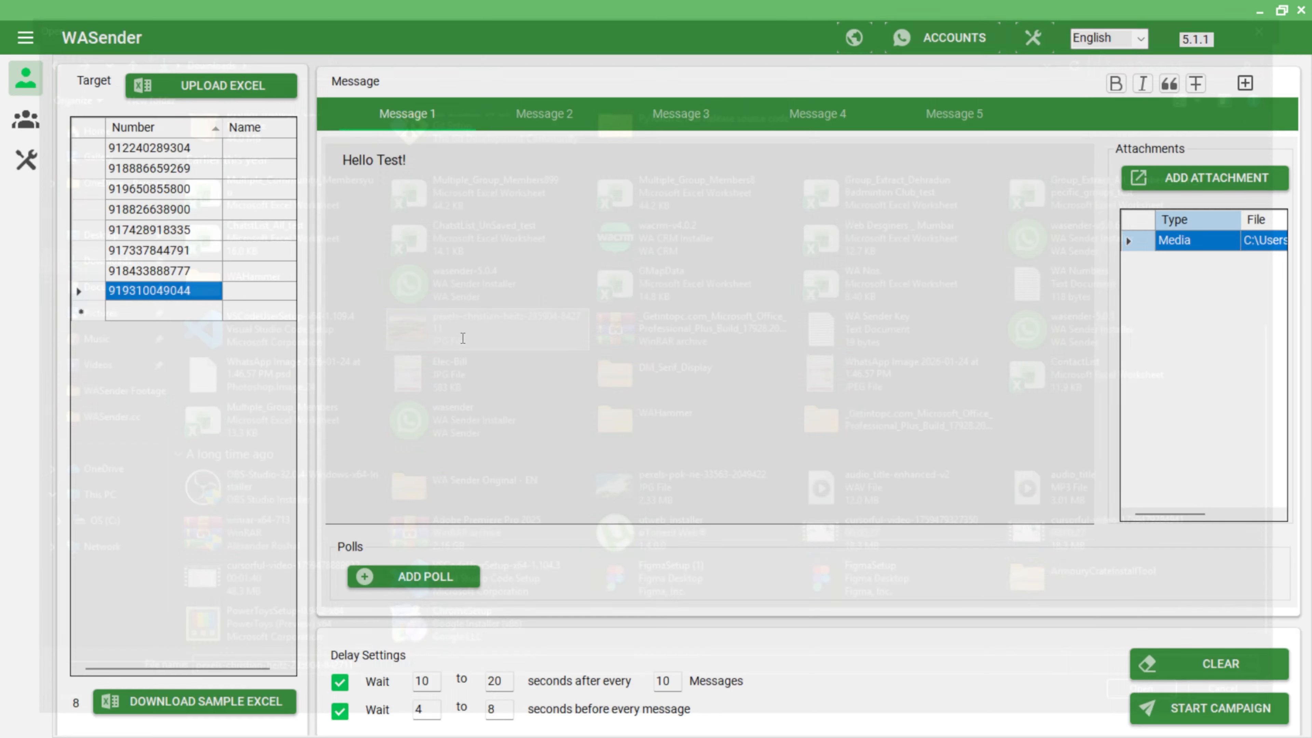
Add a Multi Select poll named "Test, Yes or No?" with options Yes and No and save it.
{"action": "left_click", "coordinate": [413, 576]}
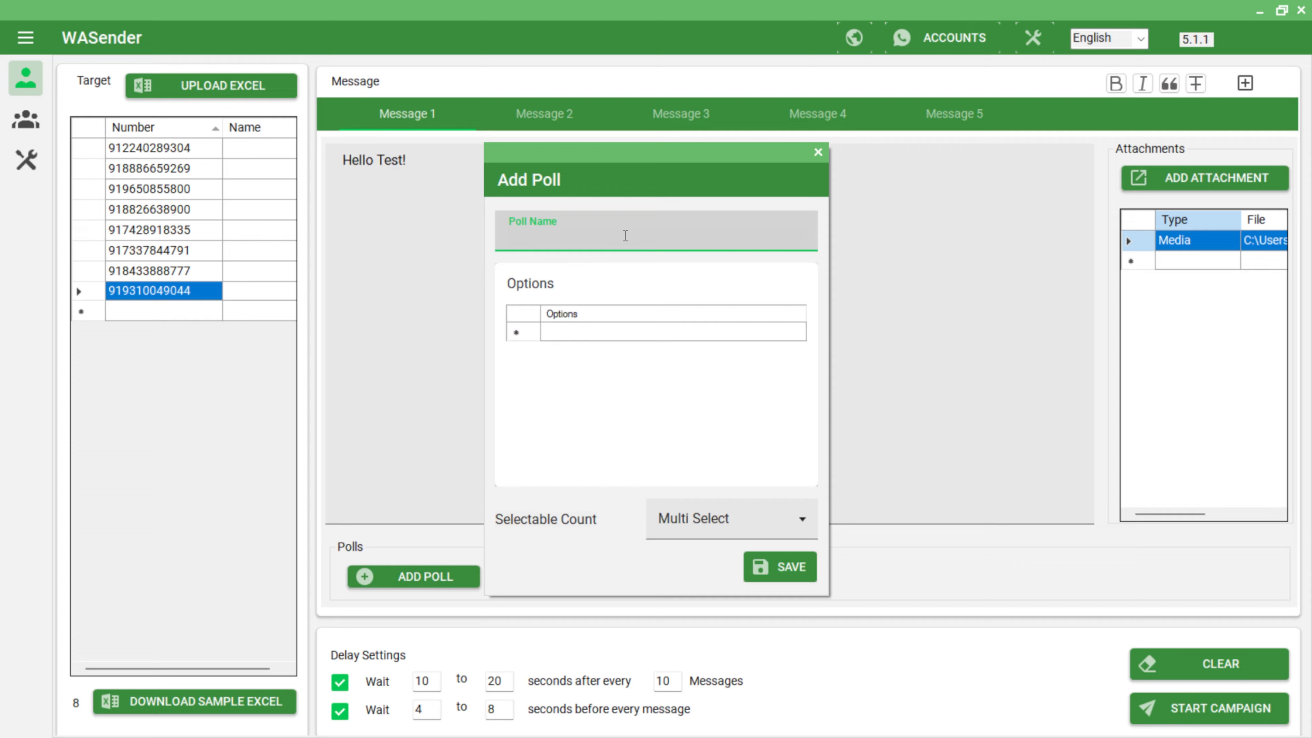
{"action": "type", "text": "Test"}
{"action": "left_click", "coordinate": [672, 524]}
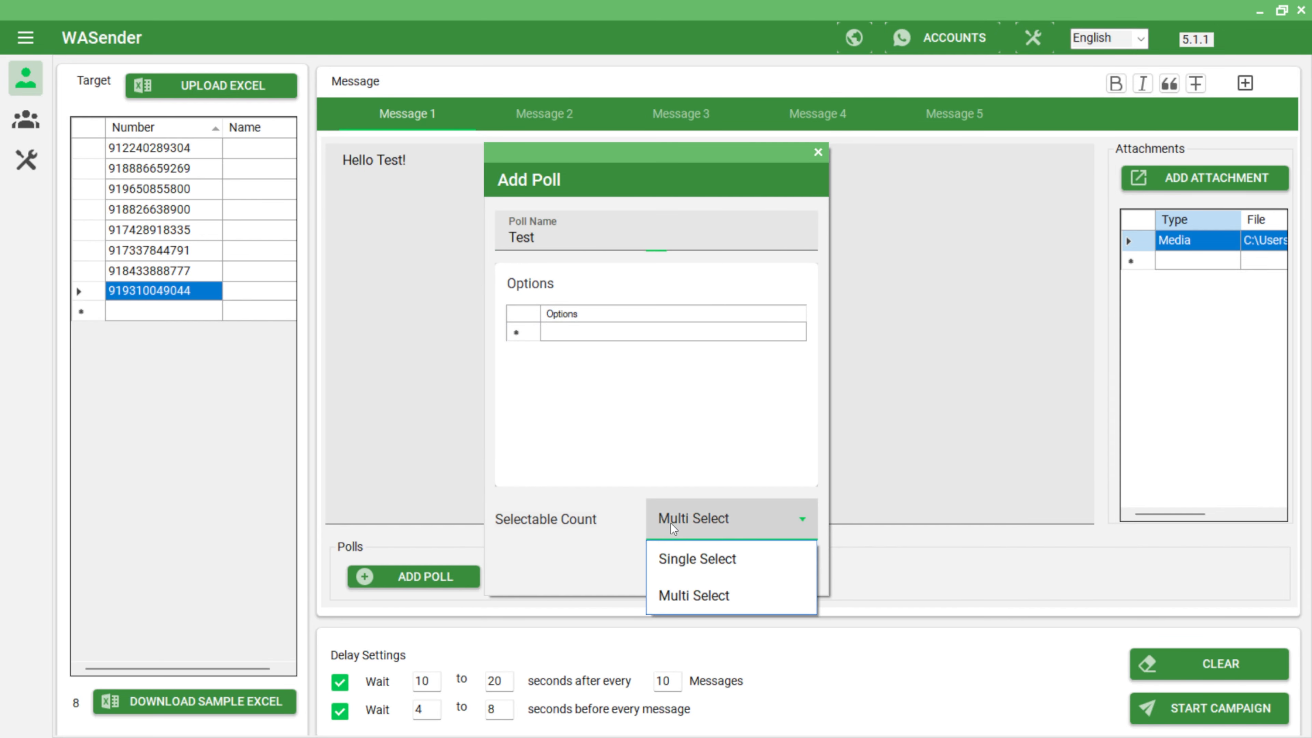
{"action": "left_click", "coordinate": [672, 522]}
{"action": "left_click", "coordinate": [640, 334]}
{"action": "type", "text": "Yes"}
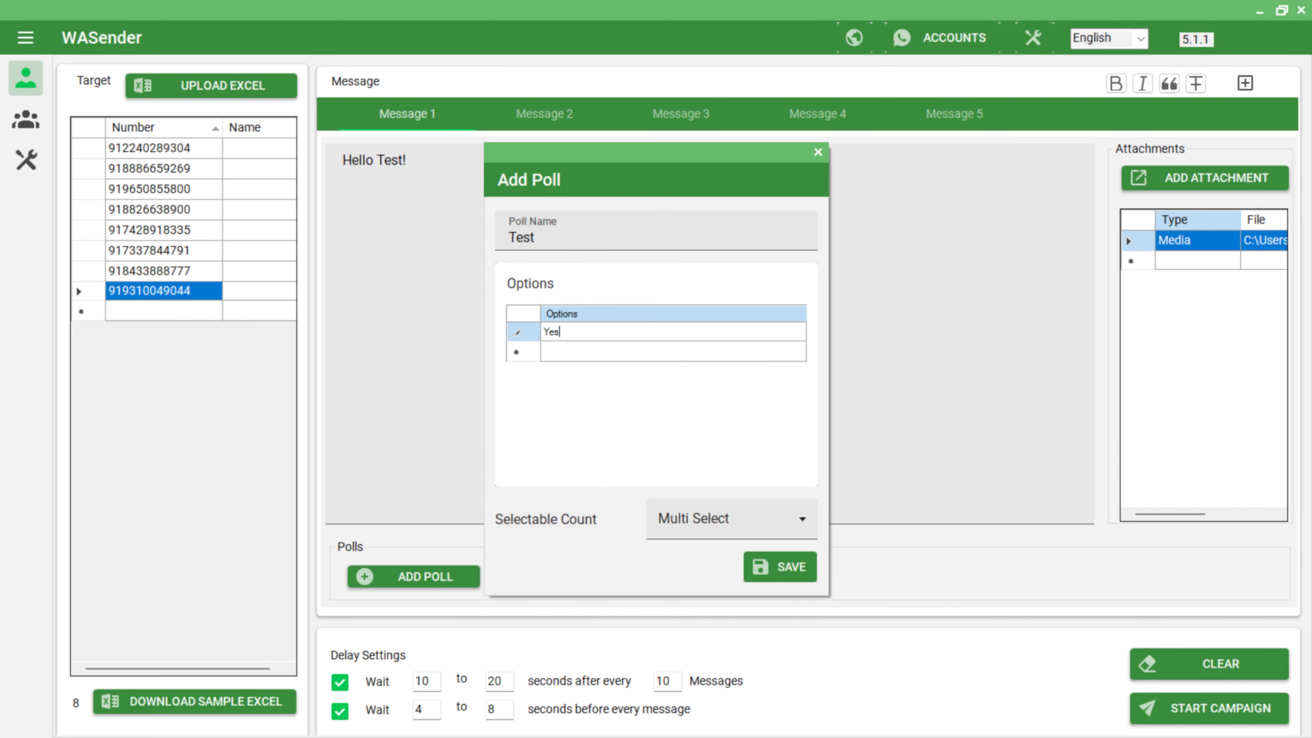
{"action": "left_click", "coordinate": [587, 354]}
{"action": "type", "text": "no"}
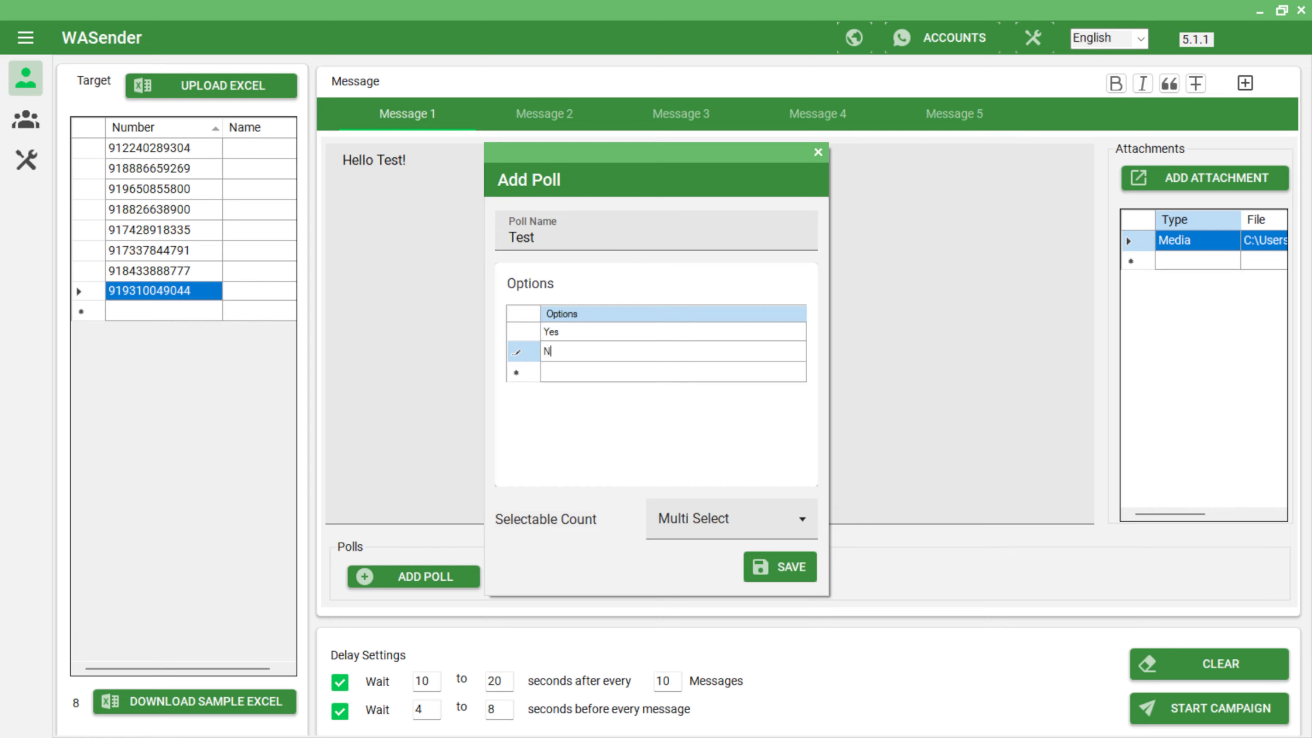
{"action": "type", "text": ", Yes or n"}
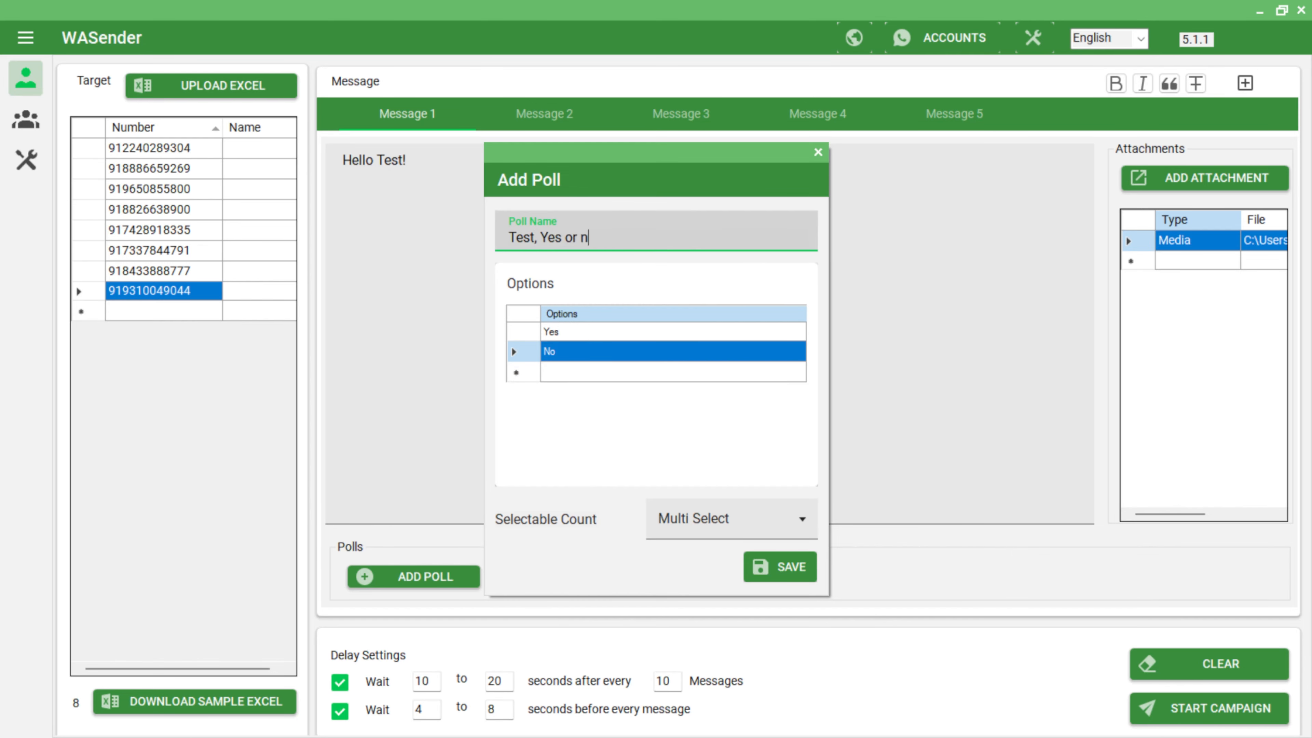
{"action": "key", "text": "BackSpace"}
{"action": "type", "text": "No?"}
{"action": "left_click", "coordinate": [757, 566]}
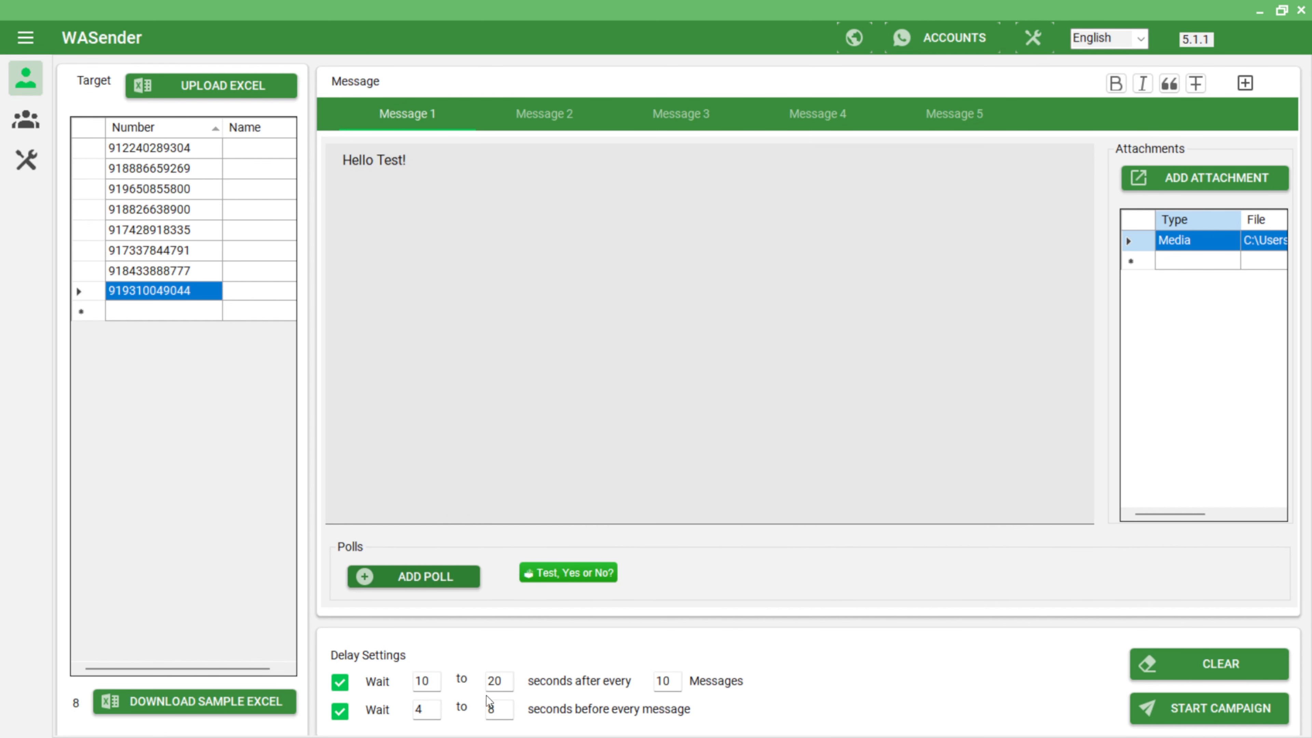
Append a zero to each of the four delay setting values.
{"action": "left_click", "coordinate": [429, 711]}
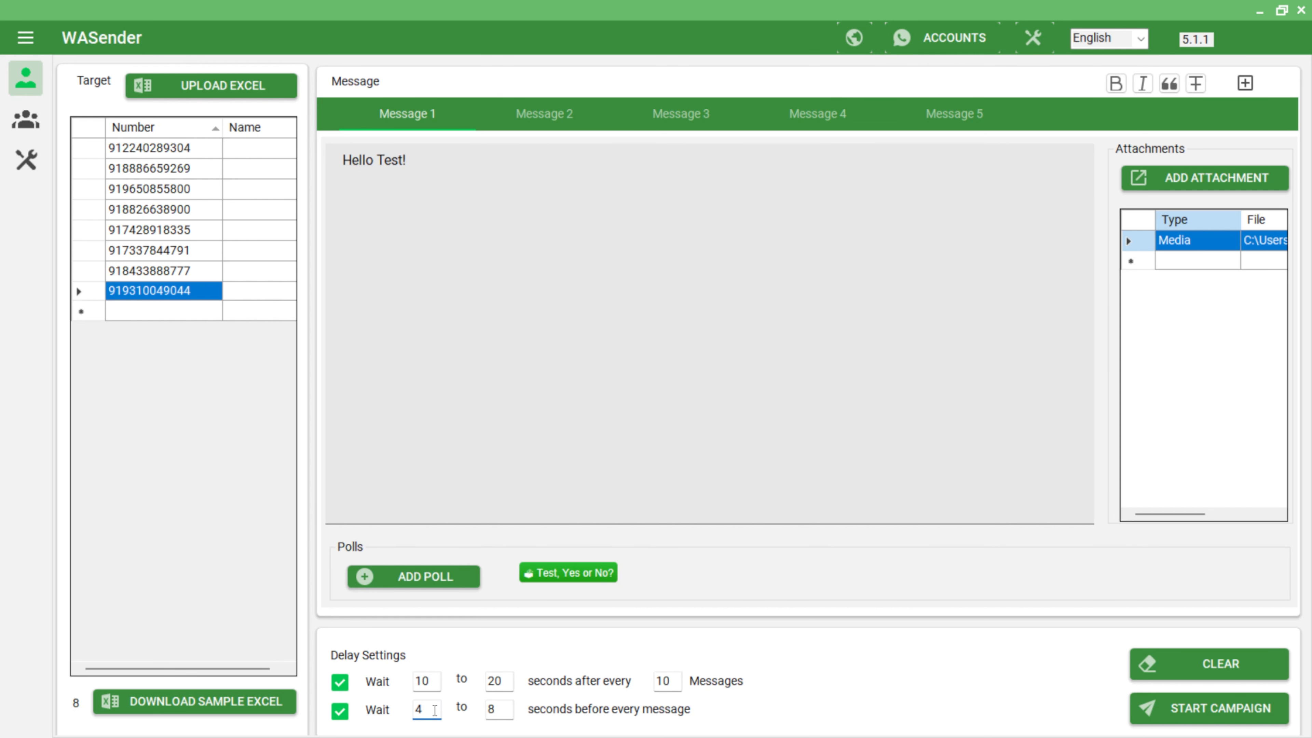
{"action": "type", "text": "0"}
{"action": "left_click", "coordinate": [499, 717]}
{"action": "type", "text": "0"}
{"action": "left_click", "coordinate": [432, 681]}
{"action": "type", "text": "0"}
{"action": "left_click", "coordinate": [504, 681]}
{"action": "type", "text": "0"}
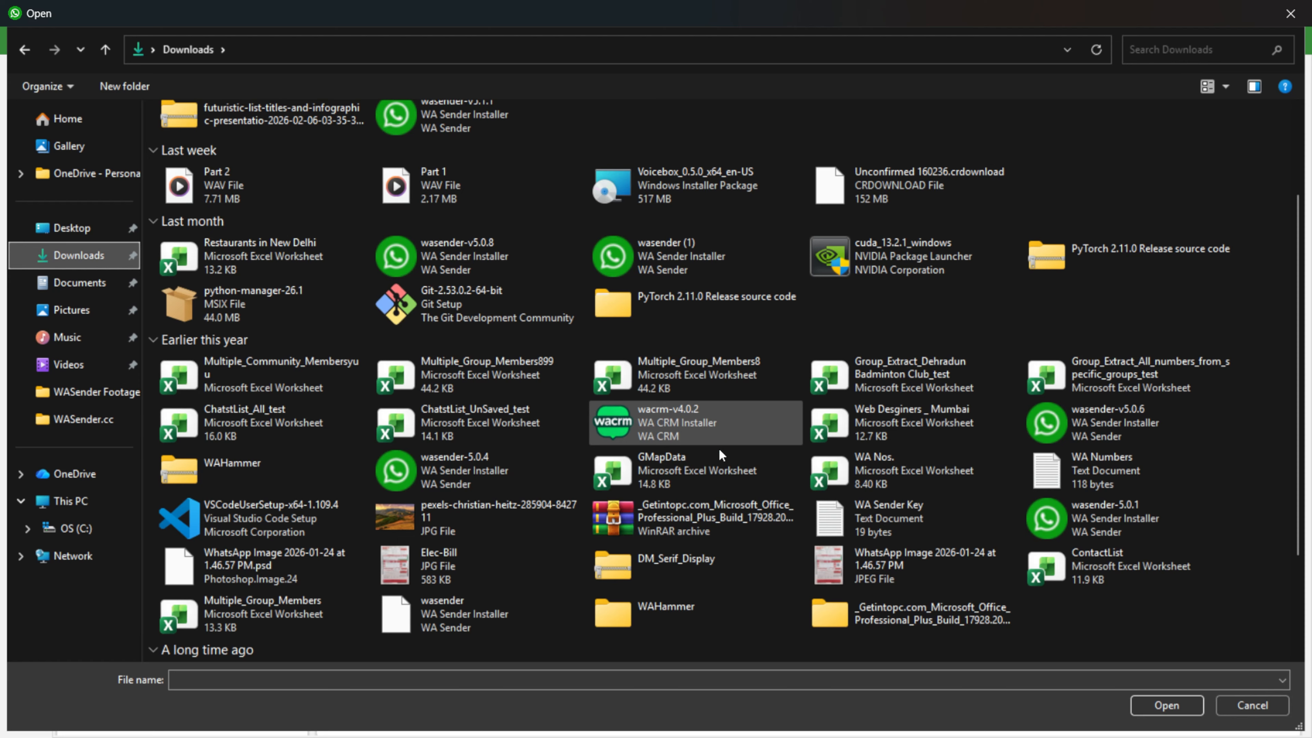
Pick the pexels-christian-heitz JPG from Downloads as the message attachment.
{"action": "scroll", "coordinate": [643, 423], "scroll_direction": "down", "scroll_amount": 3}
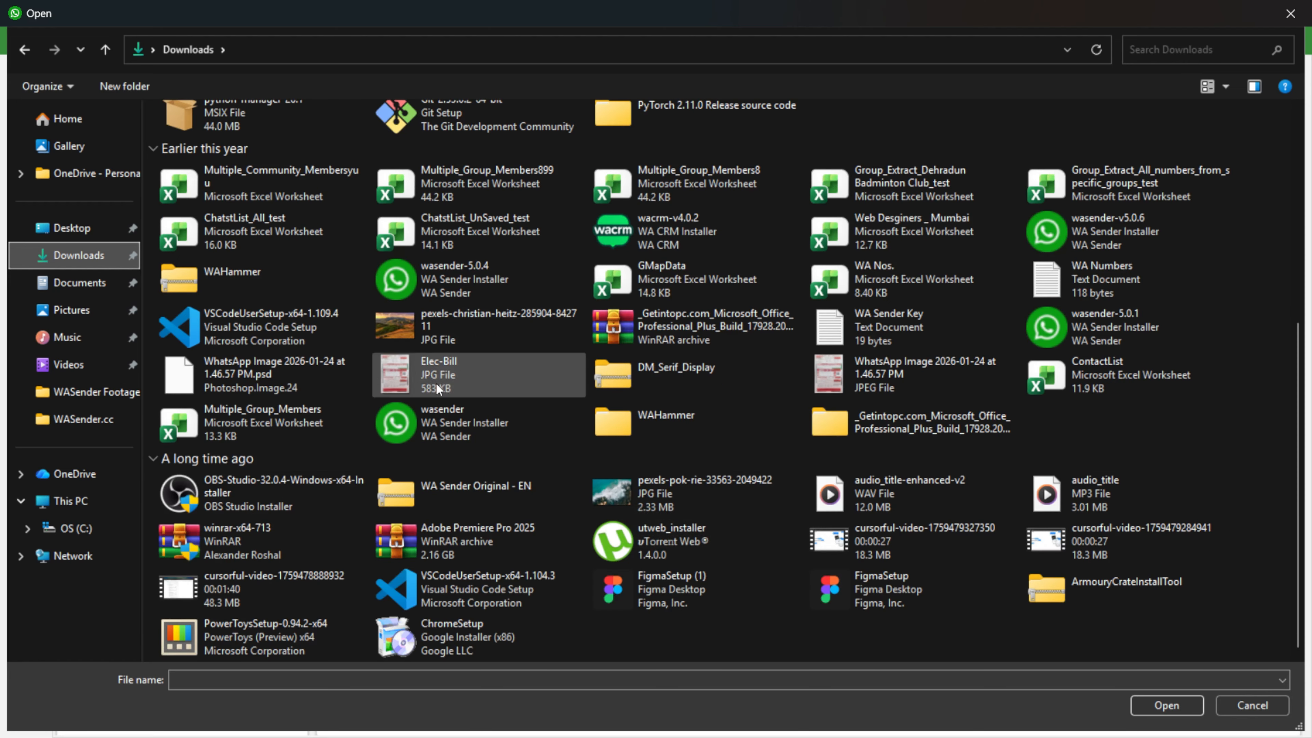
{"action": "left_click", "coordinate": [462, 337]}
{"action": "double_click", "coordinate": [462, 341]}
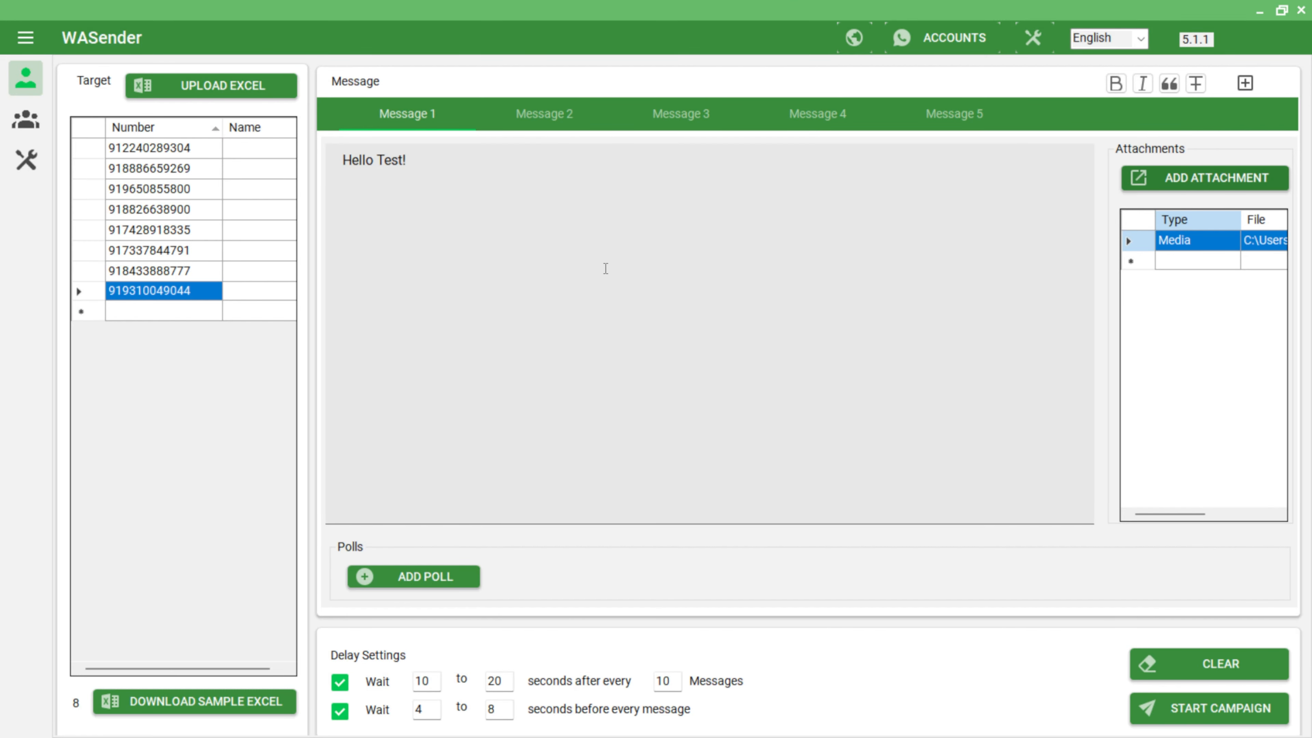
Add a Multi Select poll "Test, Yes or No?" with options Yes and No to Message 1 and save it.
{"action": "left_click", "coordinate": [457, 577]}
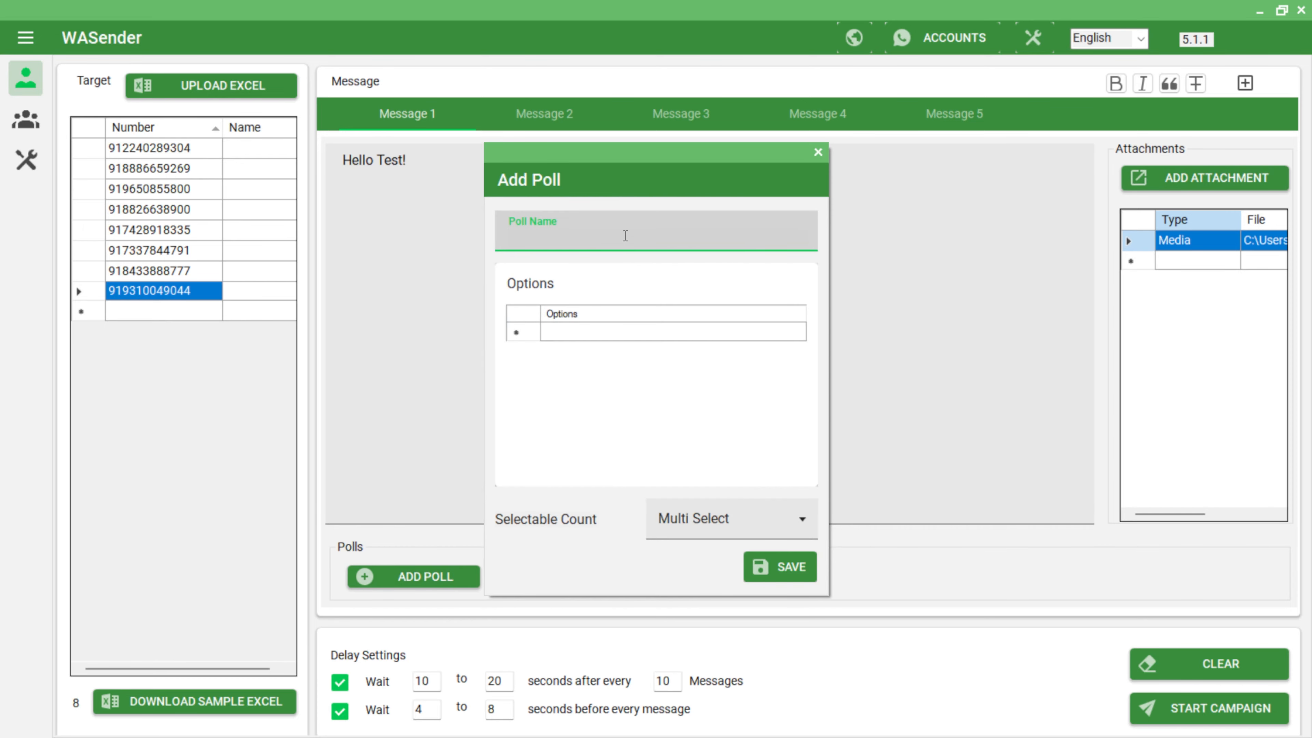
{"action": "type", "text": "Test"}
{"action": "left_click", "coordinate": [670, 523]}
{"action": "left_click", "coordinate": [677, 521]}
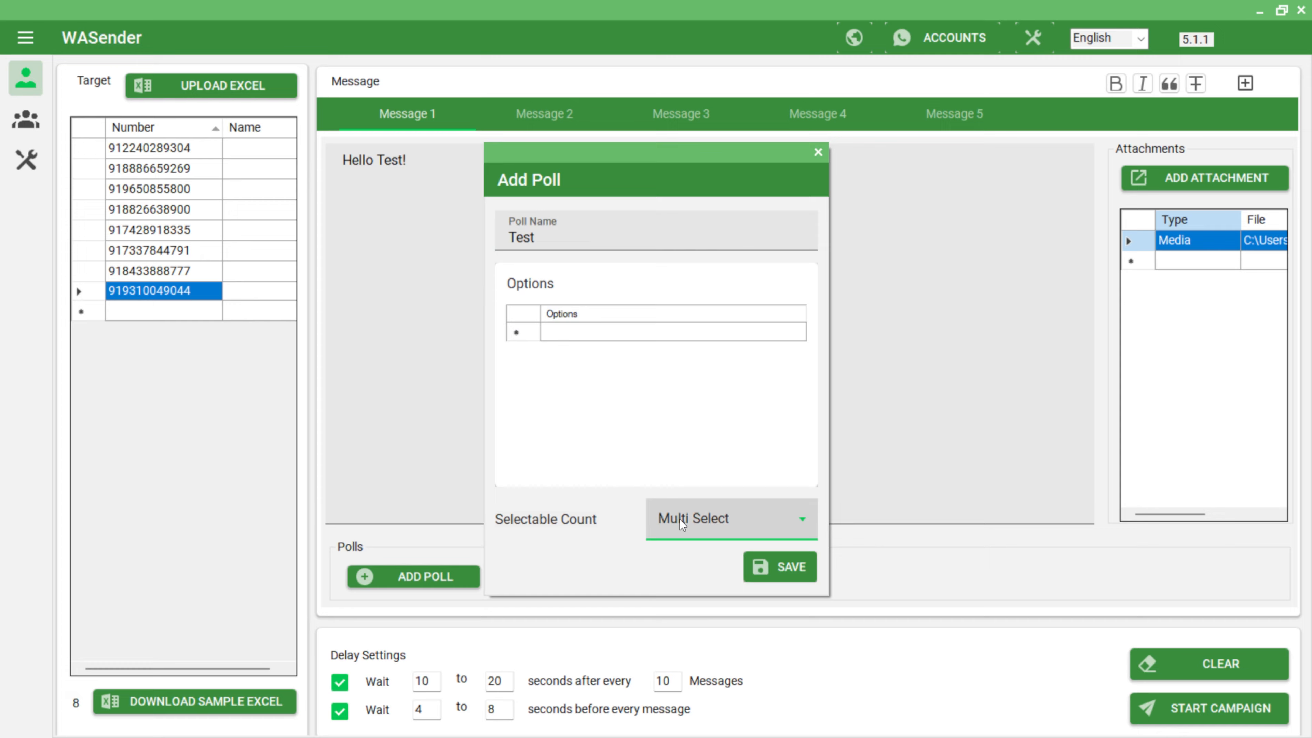
{"action": "left_click", "coordinate": [641, 333]}
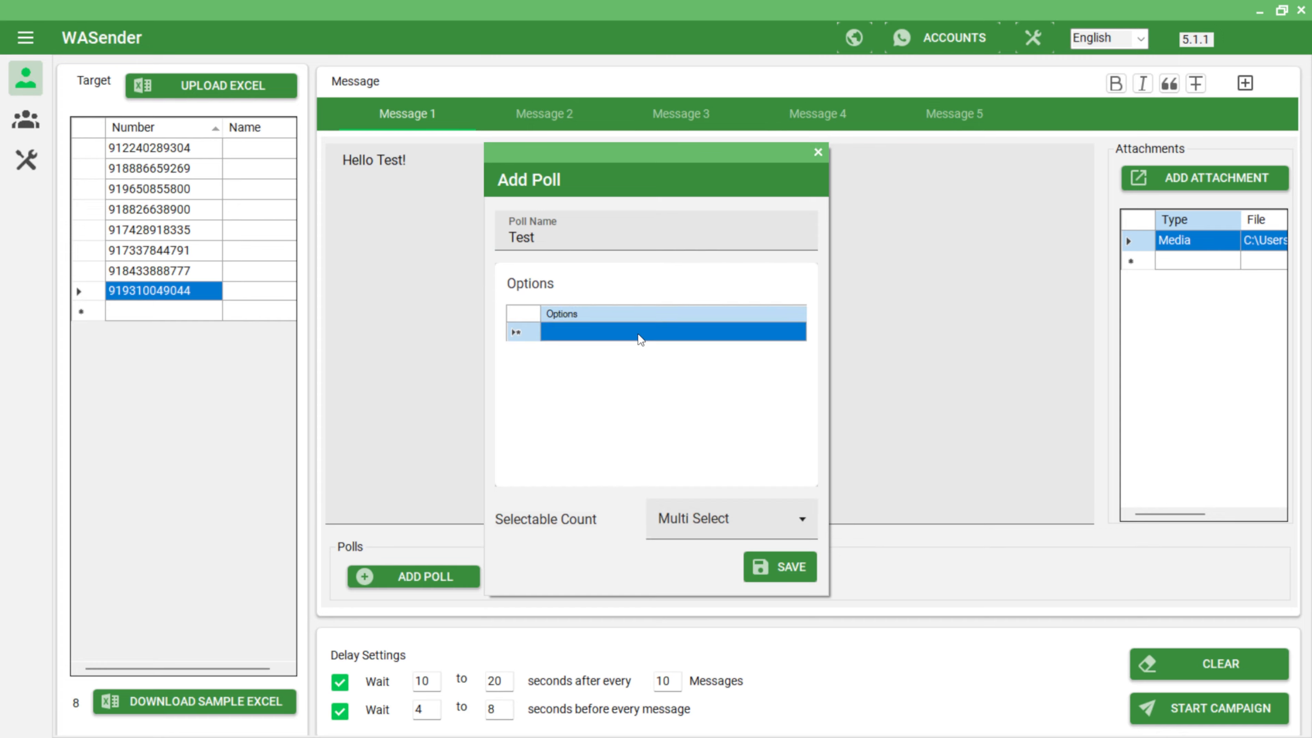
{"action": "type", "text": "Yes"}
{"action": "left_click", "coordinate": [579, 354]}
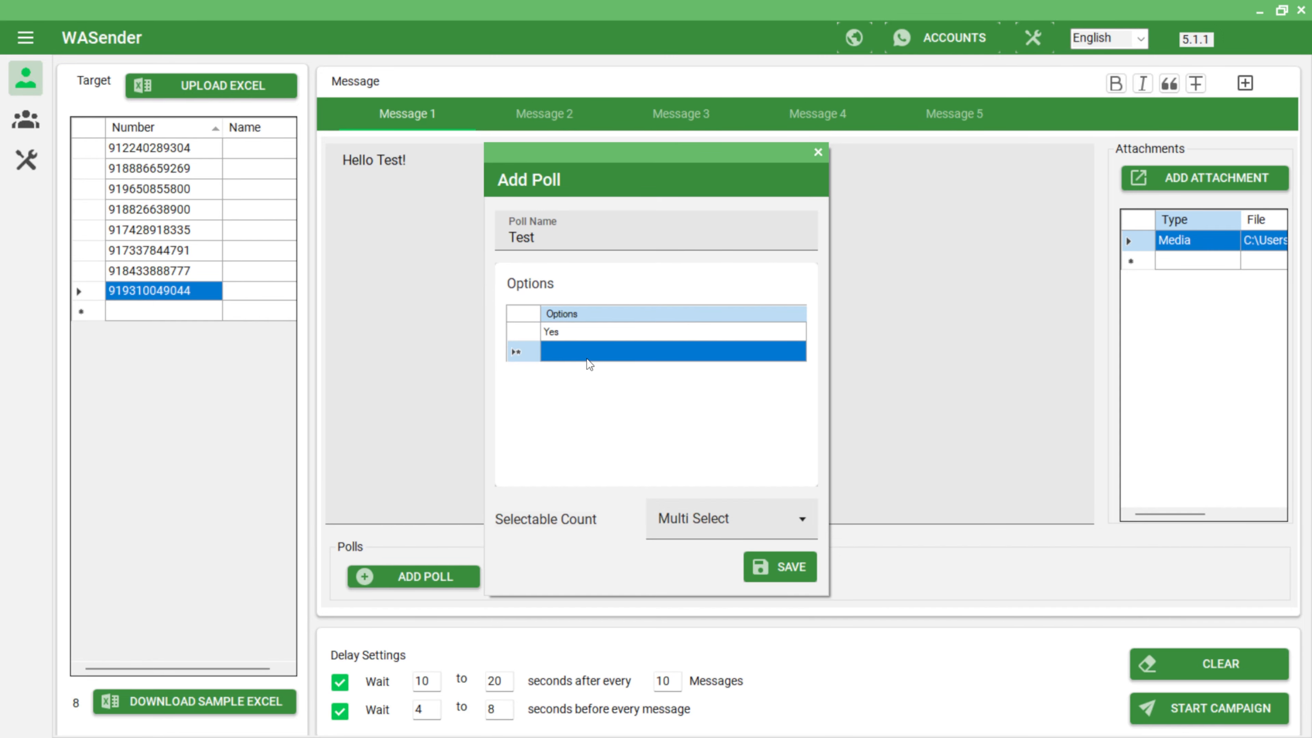
{"action": "type", "text": "no"}
{"action": "key", "text": "BackSpace"}
{"action": "key", "text": "BackSpace"}
{"action": "type", "text": "No"}
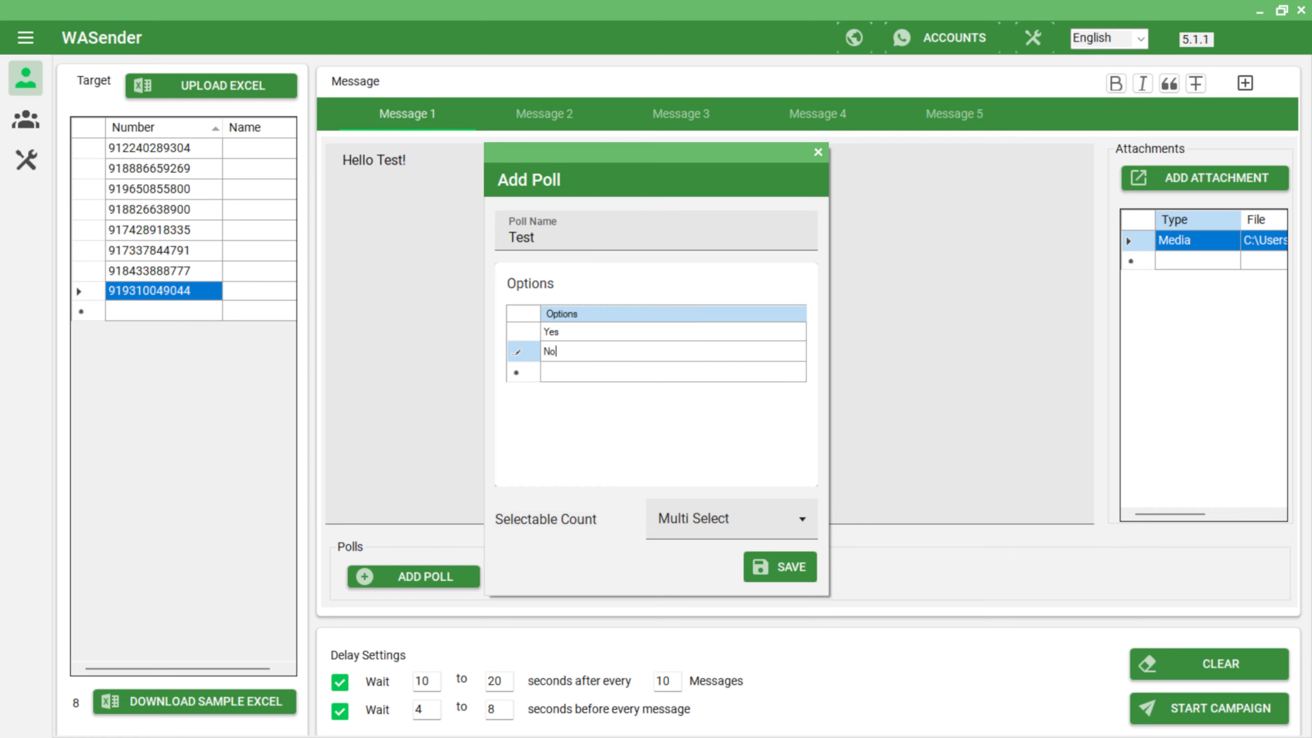
{"action": "left_click", "coordinate": [595, 242]}
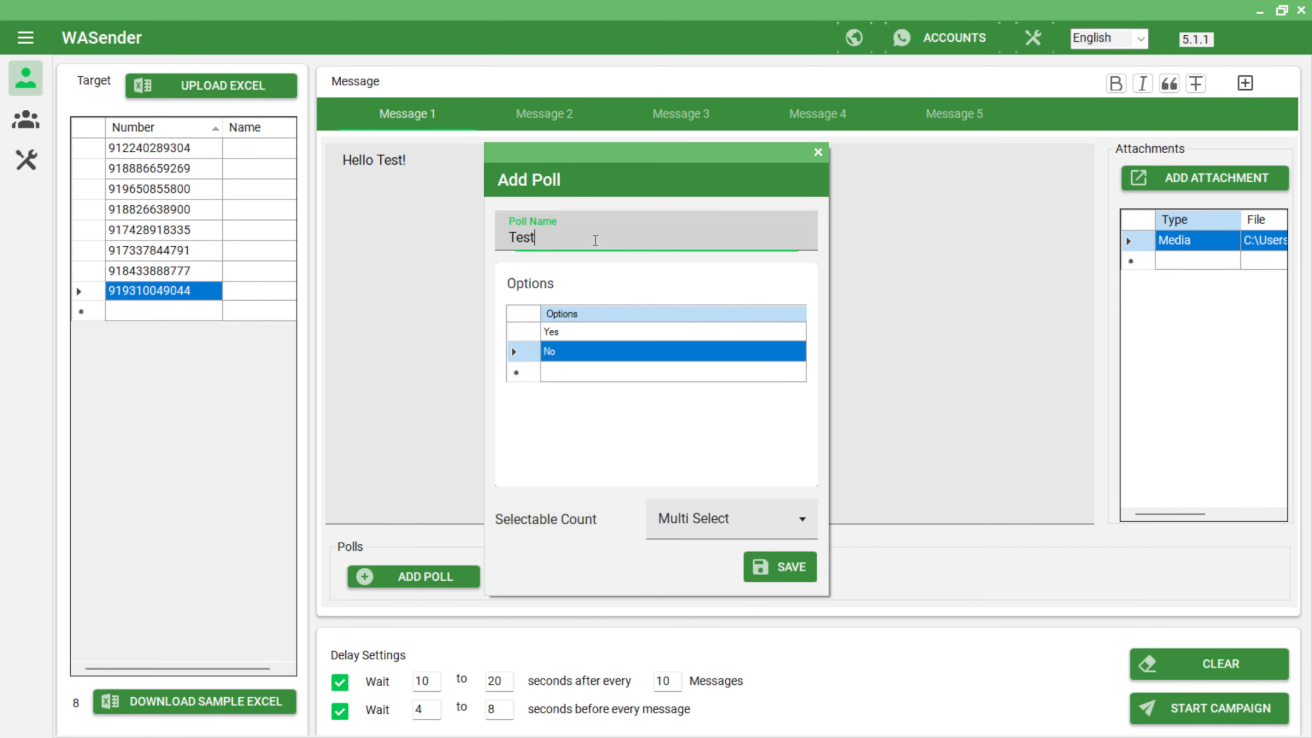
{"action": "type", "text": "Yes or n"}
{"action": "key", "text": "BackSpace"}
{"action": "type", "text": "No?"}
{"action": "left_click", "coordinate": [714, 408]}
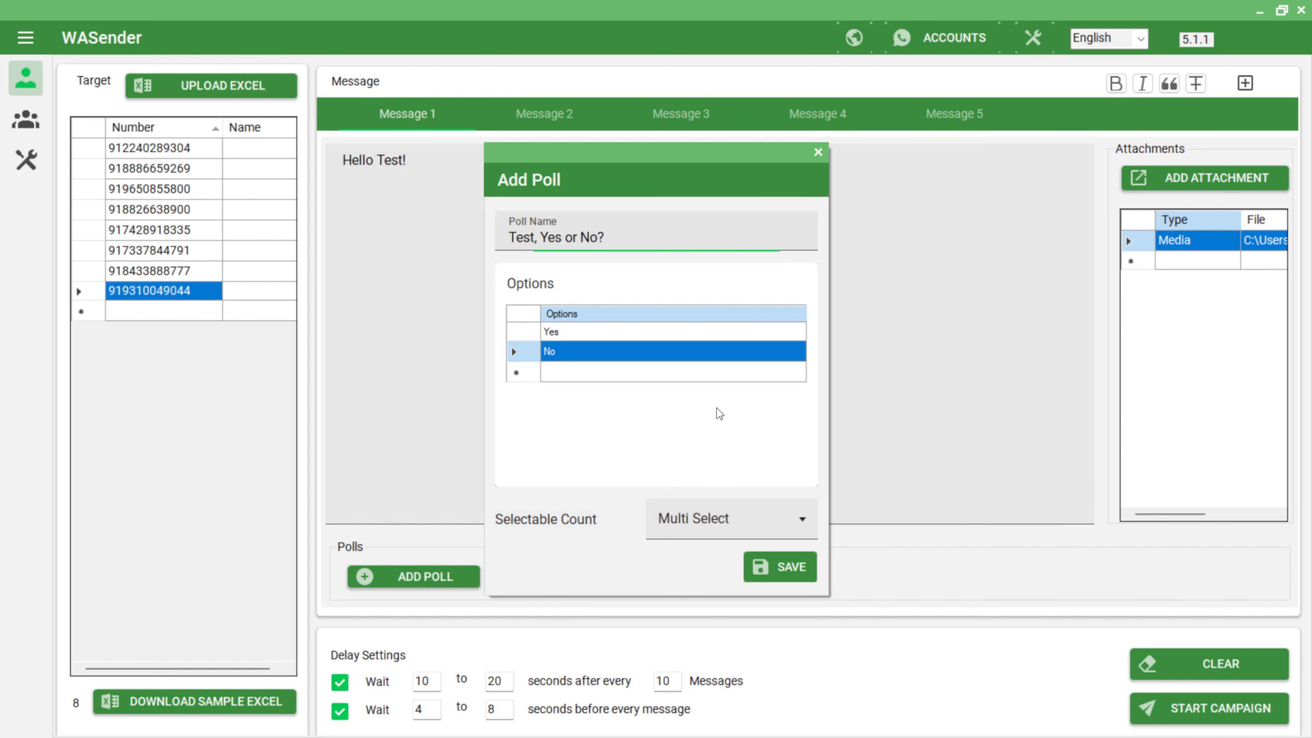
{"action": "left_click", "coordinate": [757, 578]}
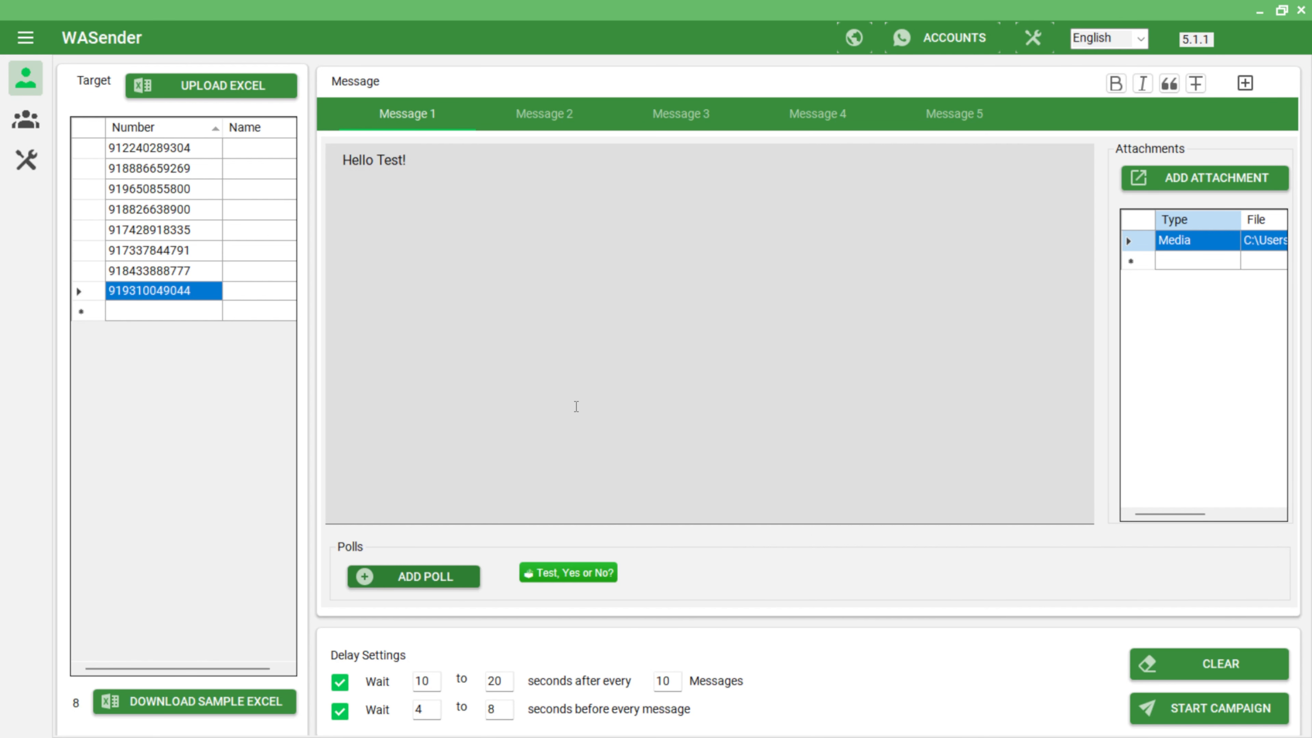
Set the delays to 100–200 seconds after every 10 messages and 40–80 seconds before every message.
{"action": "left_click", "coordinate": [433, 709]}
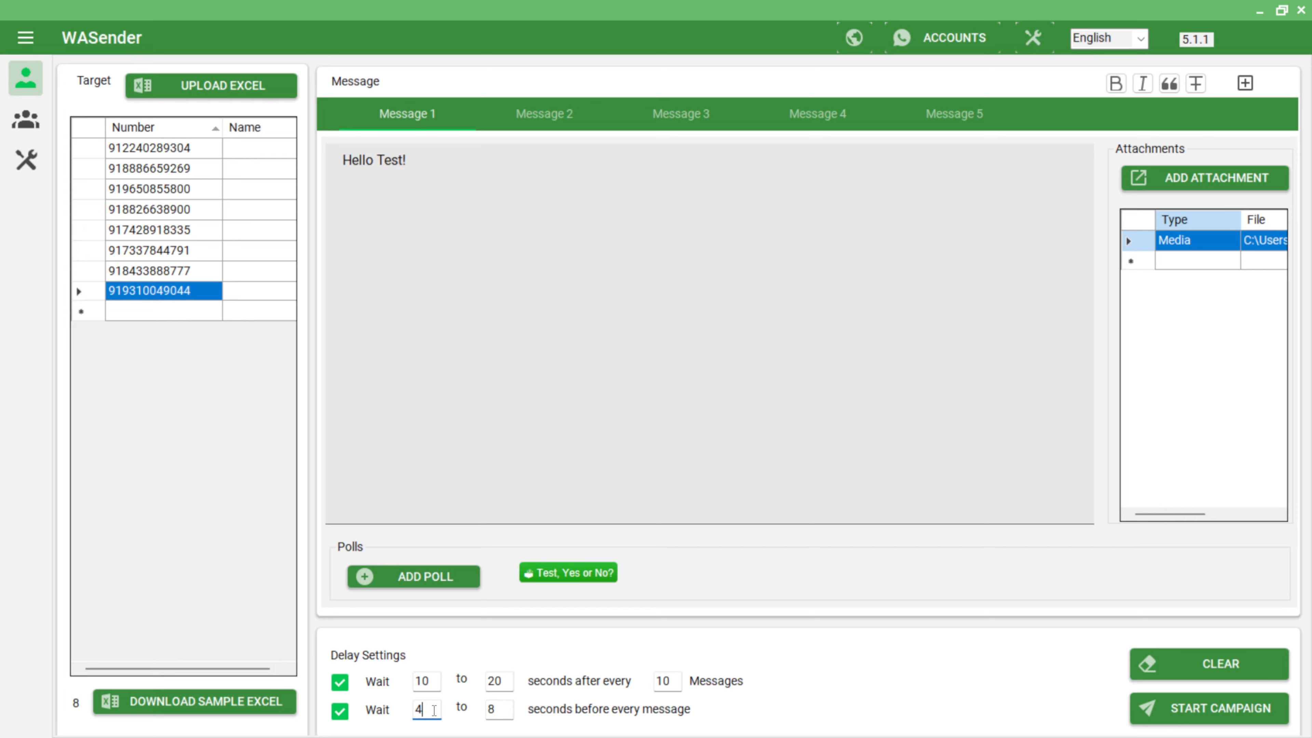
{"action": "type", "text": "0"}
{"action": "left_click", "coordinate": [500, 719]}
{"action": "type", "text": "0"}
{"action": "left_click", "coordinate": [435, 682]}
{"action": "type", "text": "0"}
{"action": "left_click", "coordinate": [505, 681]}
{"action": "type", "text": "0"}
Launch a campaign named "Test Campaign" in UnSafe Mode and start it now.
{"action": "left_click", "coordinate": [1175, 714]}
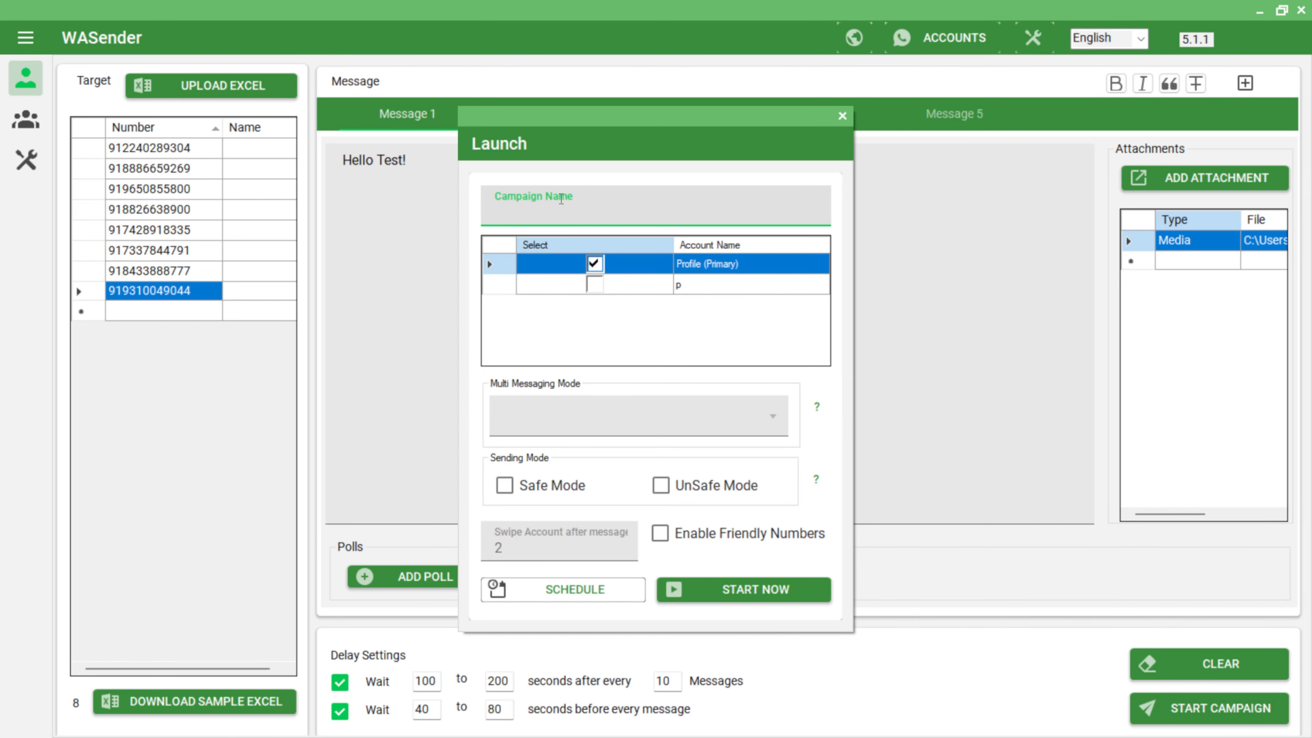
{"action": "type", "text": "Test Campaign"}
{"action": "left_click", "coordinate": [657, 486]}
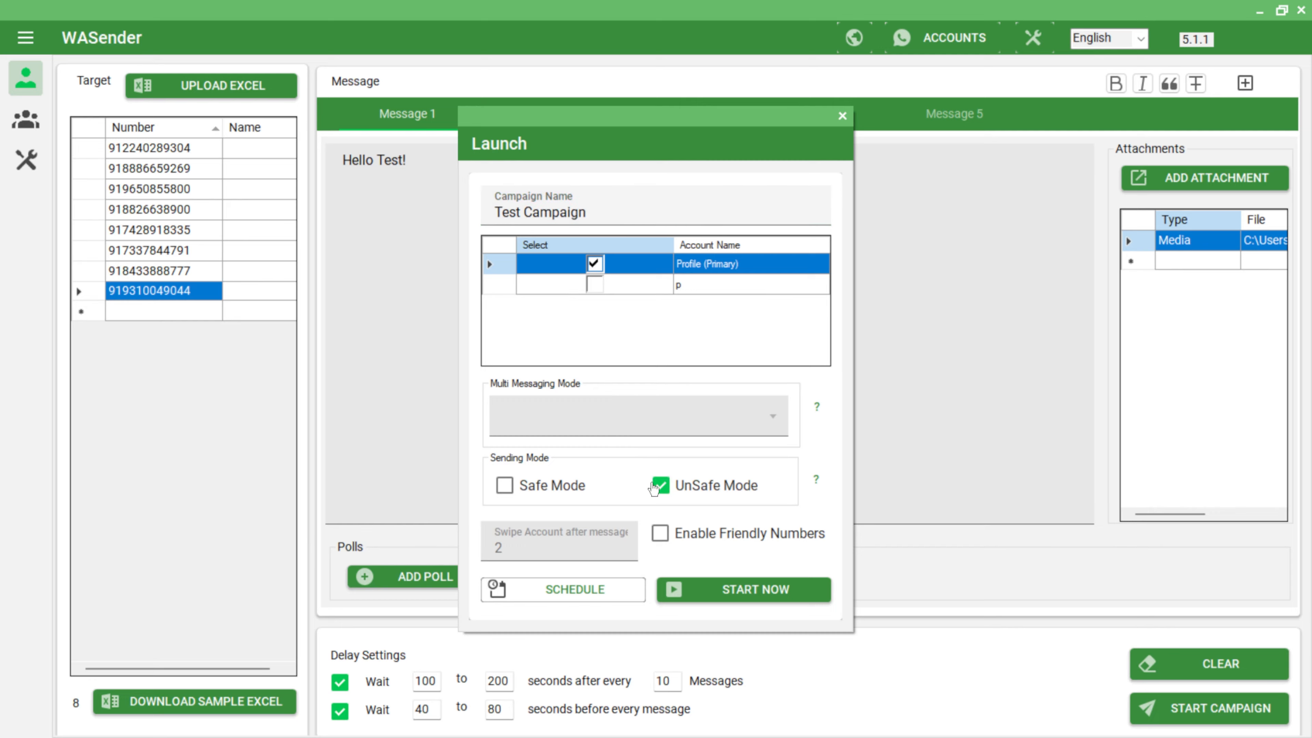
{"action": "left_click", "coordinate": [764, 590]}
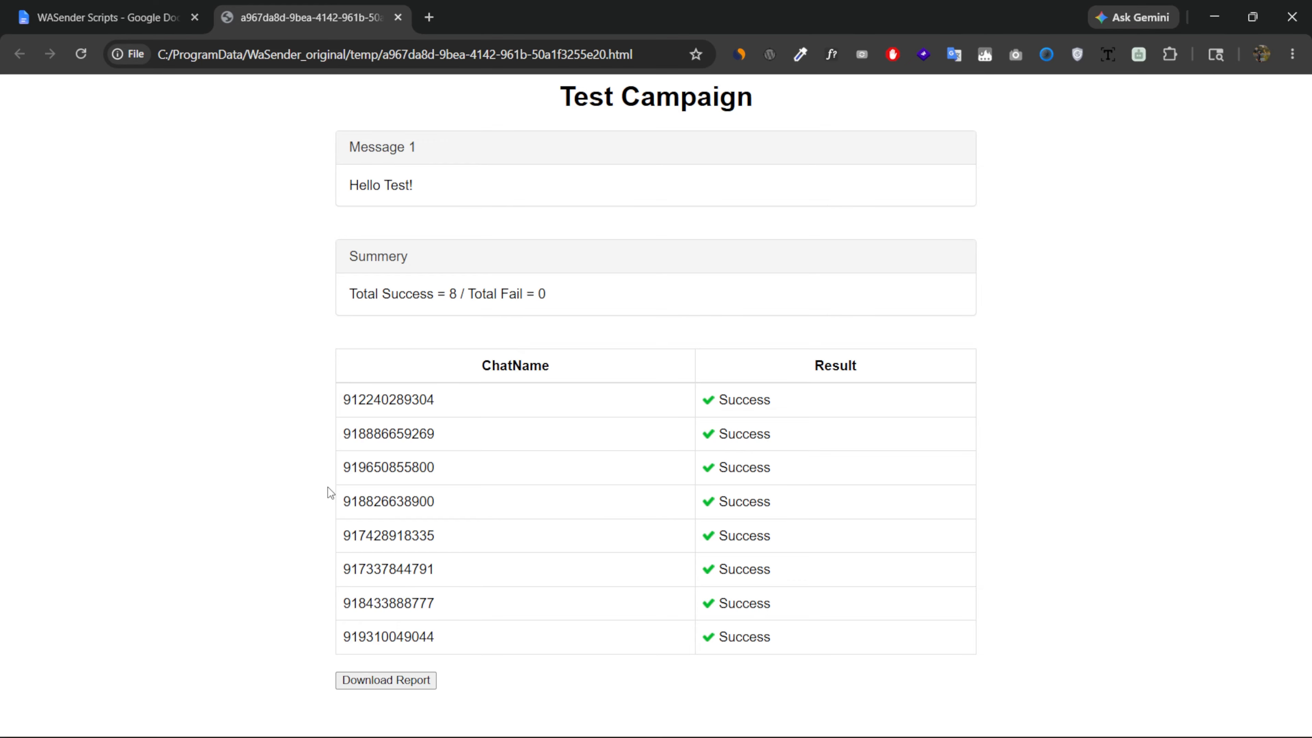
Review the Test Campaign report's per-number delivery results.
{"action": "left_click_drag", "start_coordinate": [329, 402], "coordinate": [592, 641]}
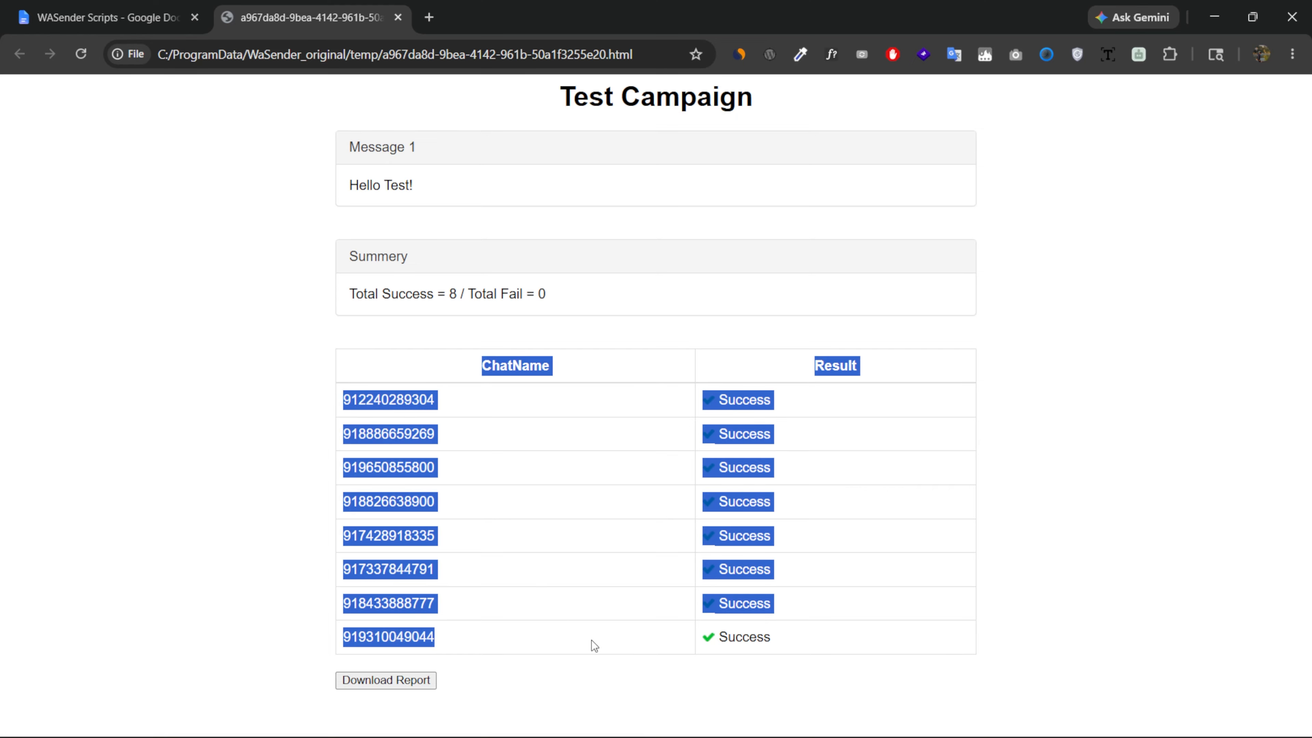
{"action": "left_click", "coordinate": [593, 639]}
{"action": "key", "text": "alt+Tab"}
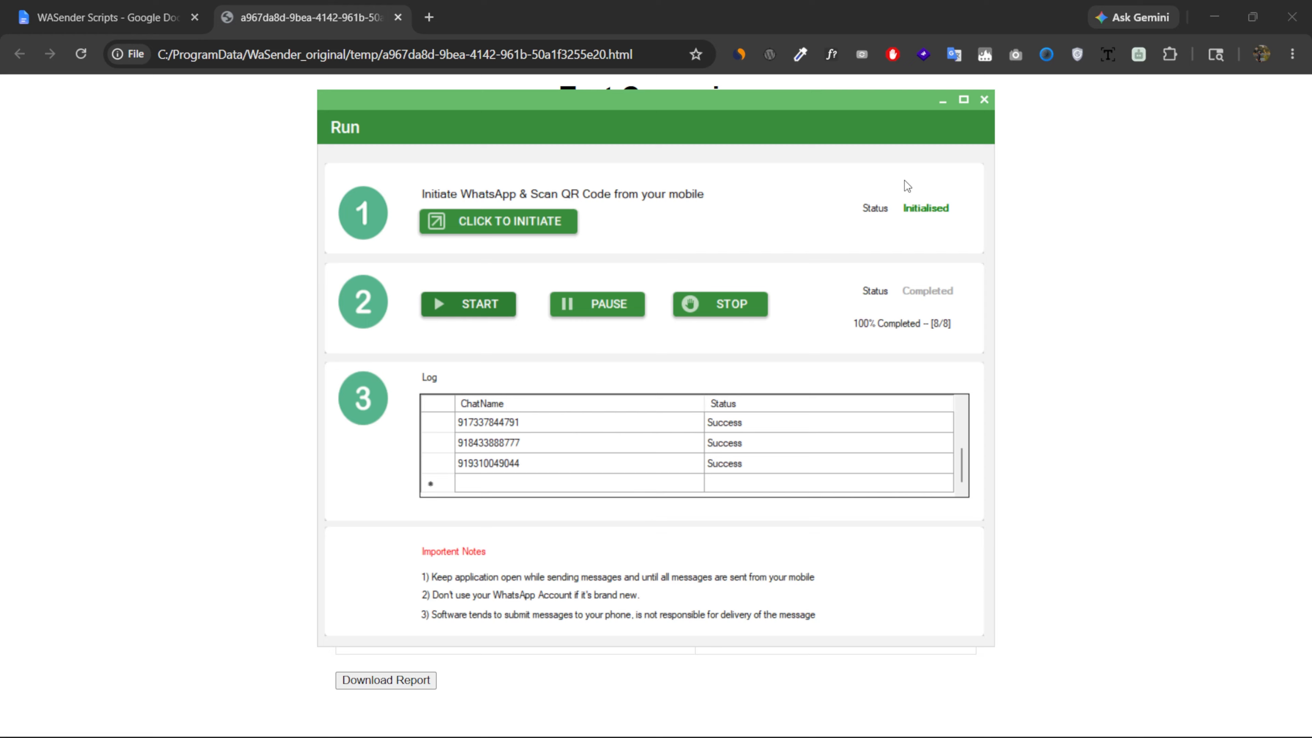
Close the campaign Run window and switch back to the WASender window.
{"action": "left_click", "coordinate": [984, 99]}
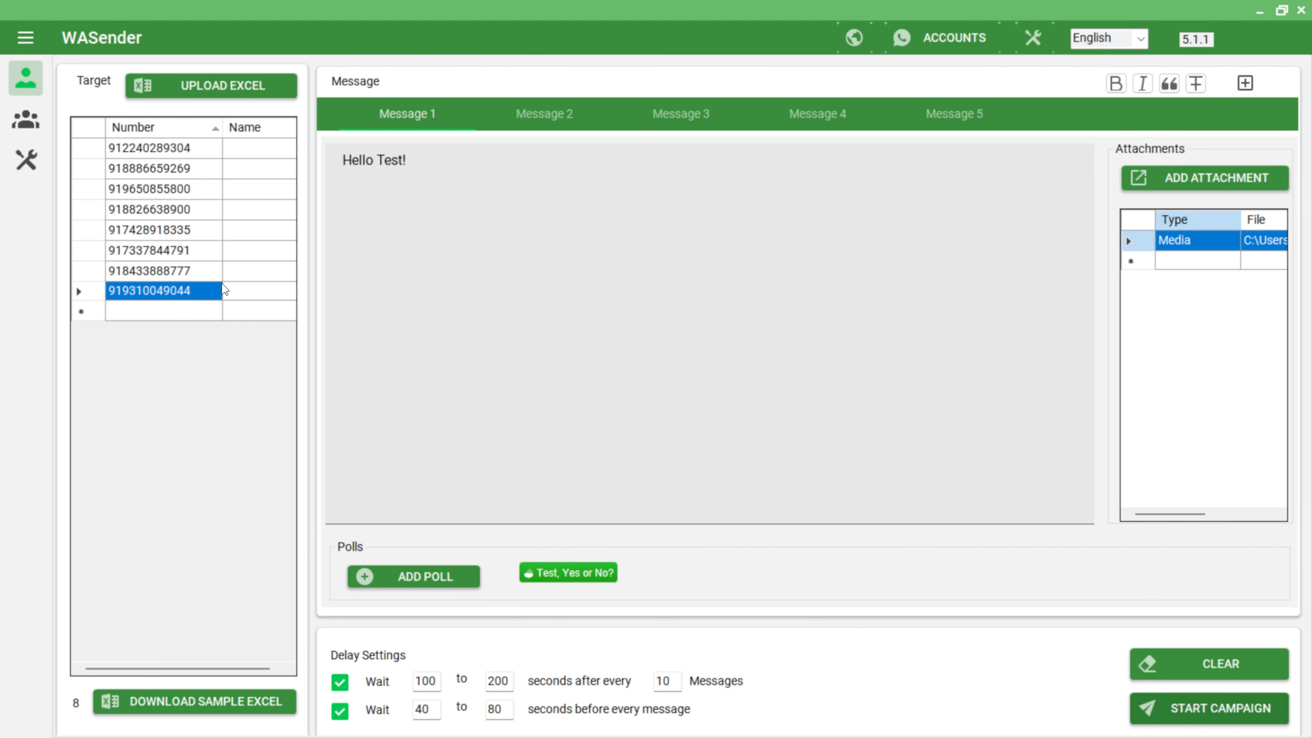
{"action": "key", "text": "alt+Tab"}
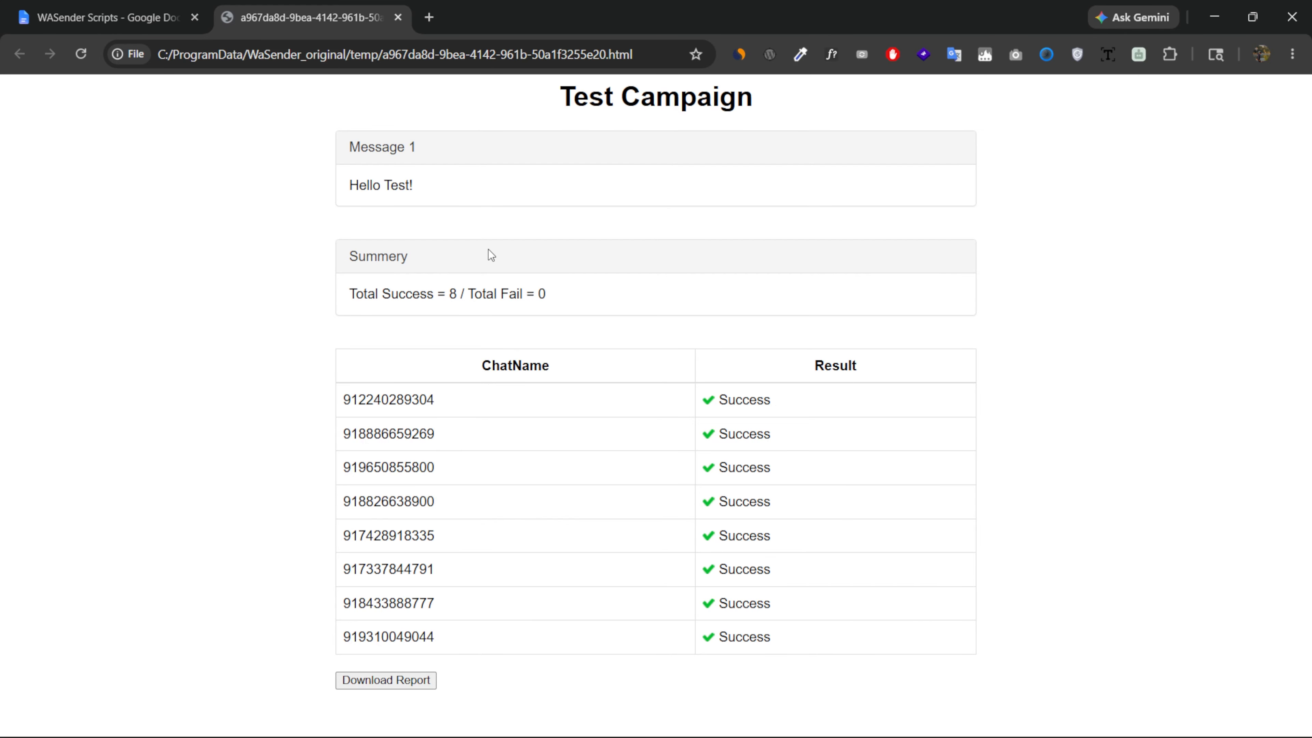
{"action": "key", "text": "alt+Tab"}
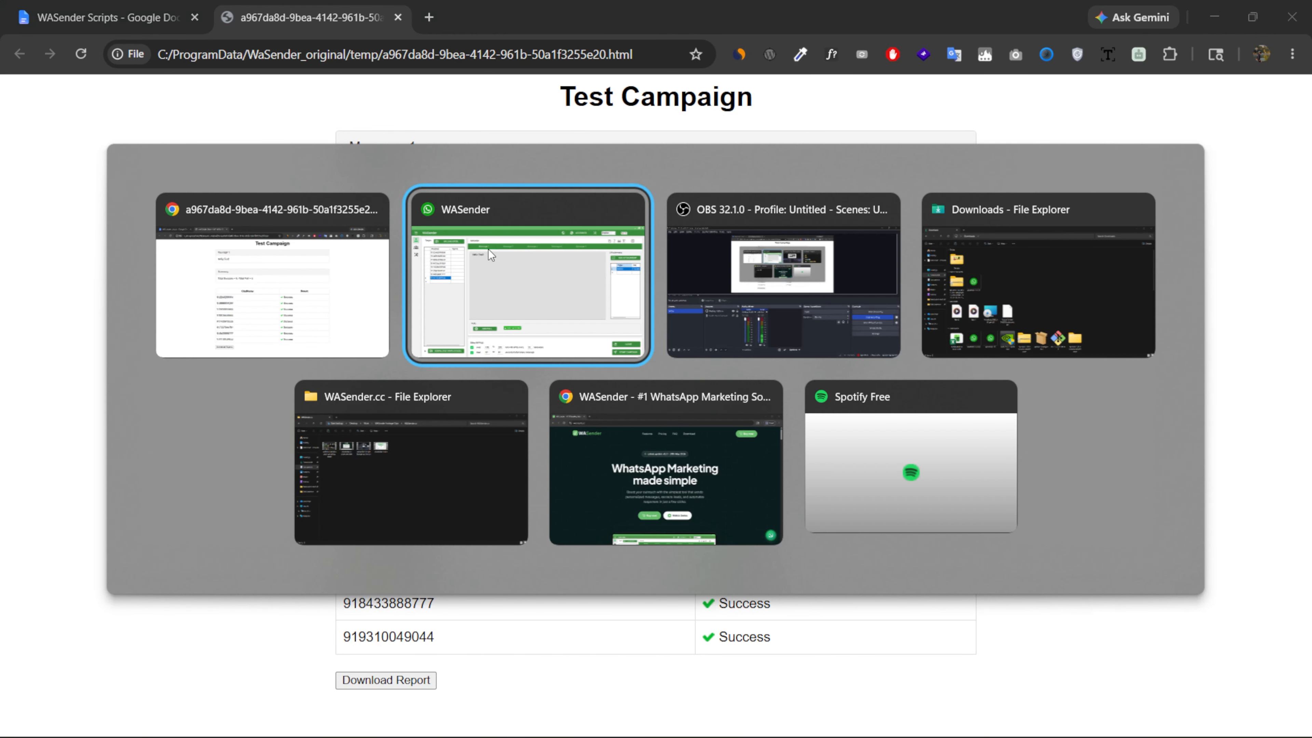
{"action": "left_click", "coordinate": [568, 204]}
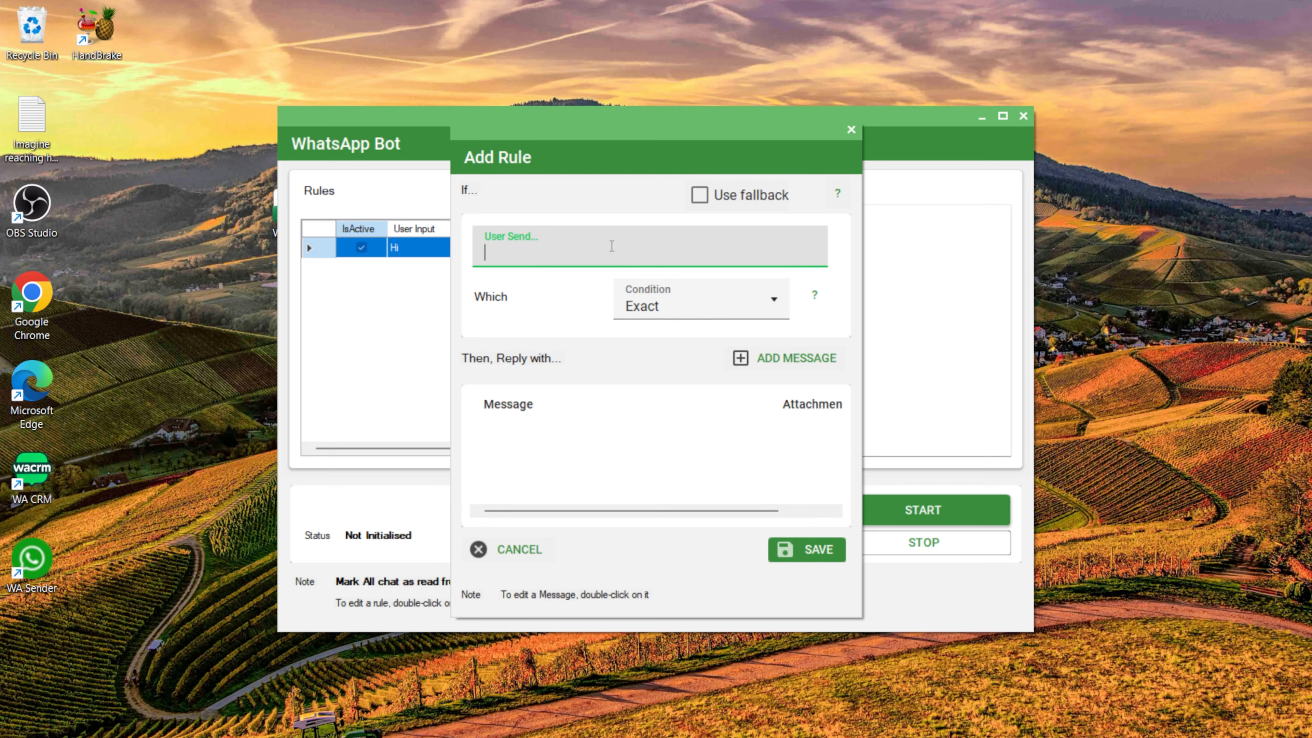
Set a new bot rule's trigger text to Price with the Contains condition.
{"action": "type", "text": "Price"}
{"action": "left_click", "coordinate": [671, 305]}
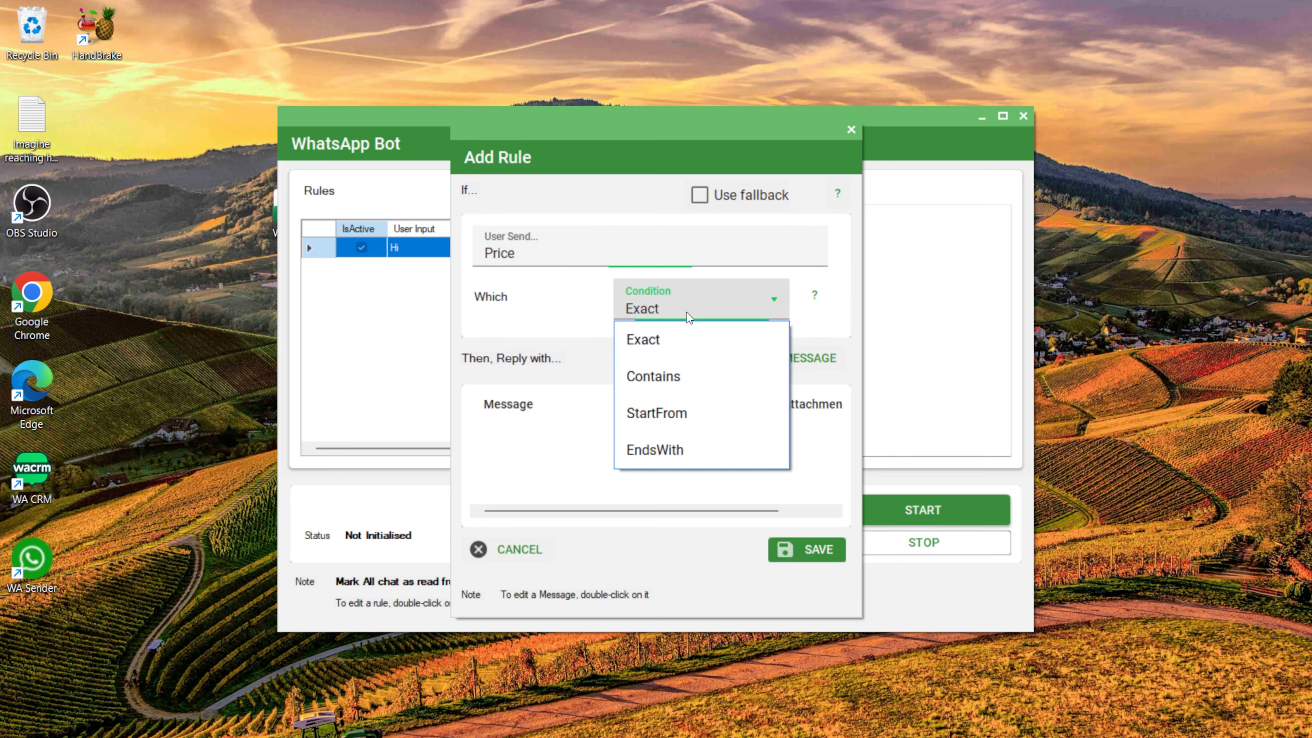
{"action": "left_click", "coordinate": [656, 374]}
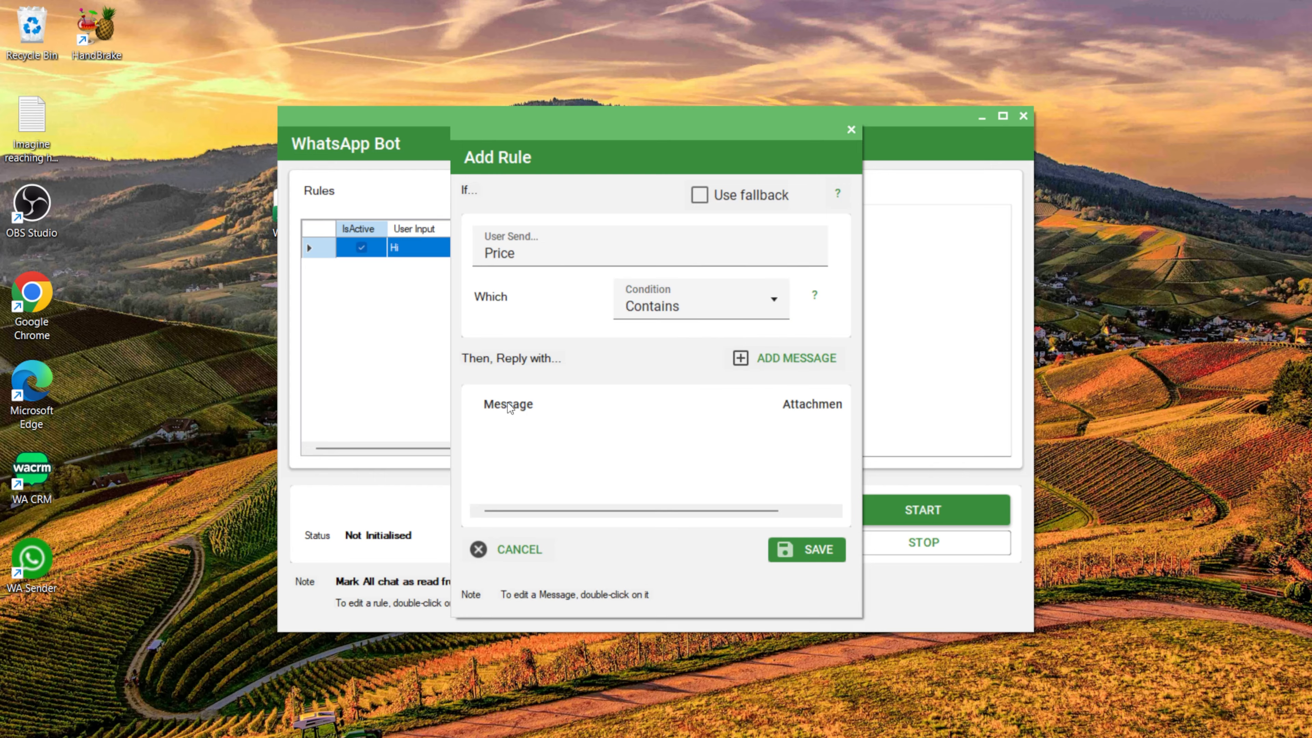
Add the reply "Hi, The price for this product is $10" to the Price rule and save the rule.
{"action": "left_click", "coordinate": [781, 358]}
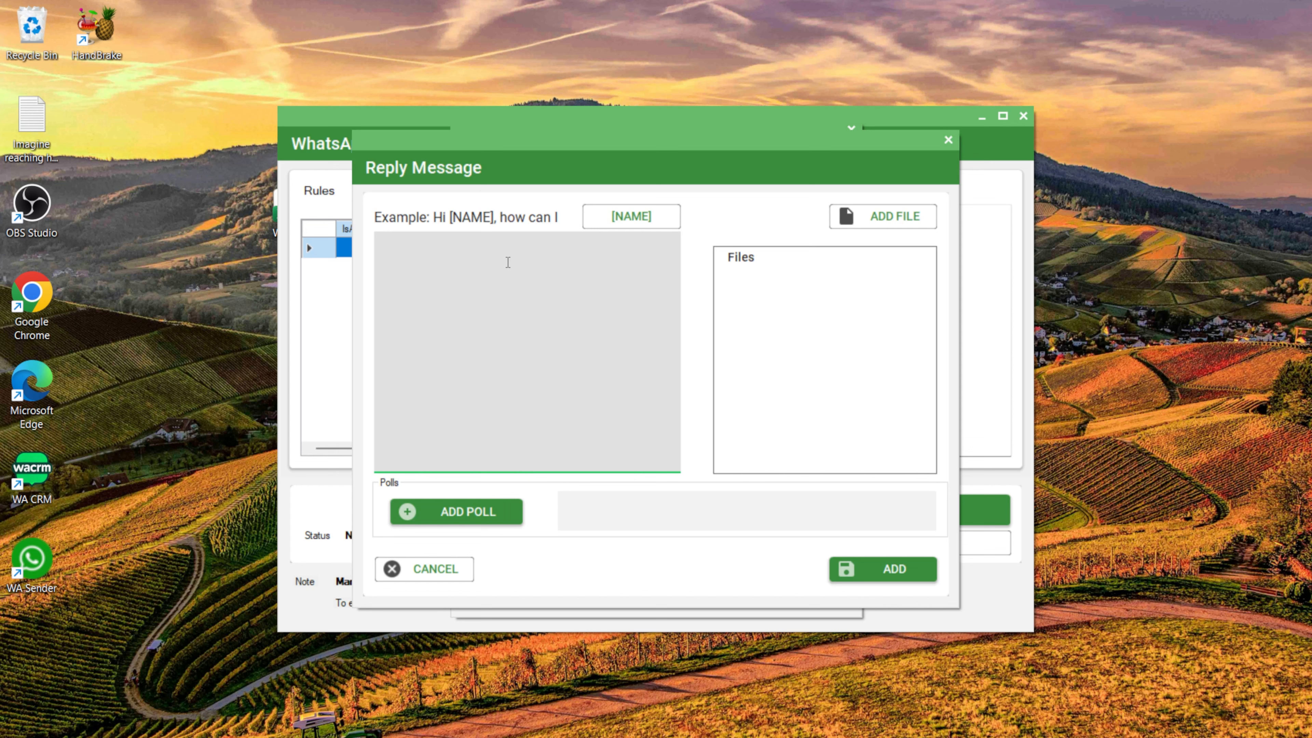
{"action": "type", "text": "Hi, The price for this pr"}
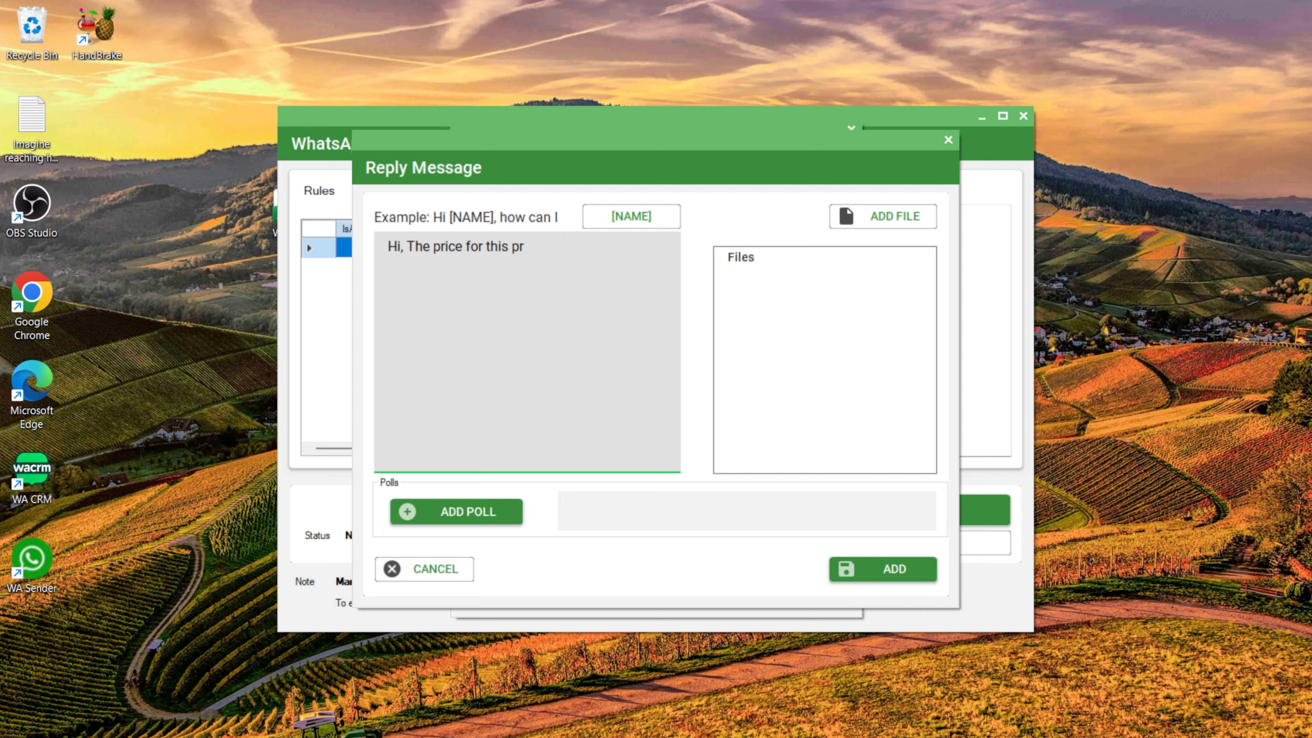
{"action": "type", "text": "oduct is $10"}
{"action": "left_click", "coordinate": [871, 566]}
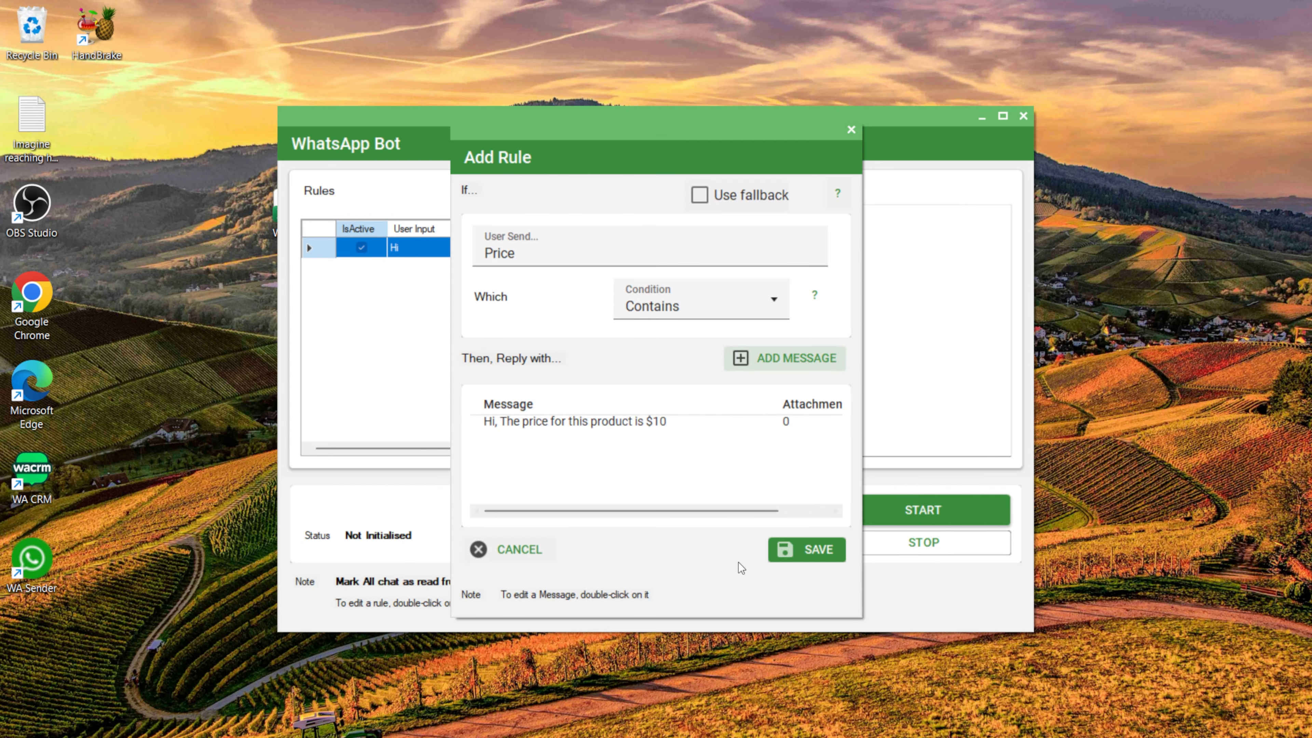
{"action": "left_click", "coordinate": [805, 543]}
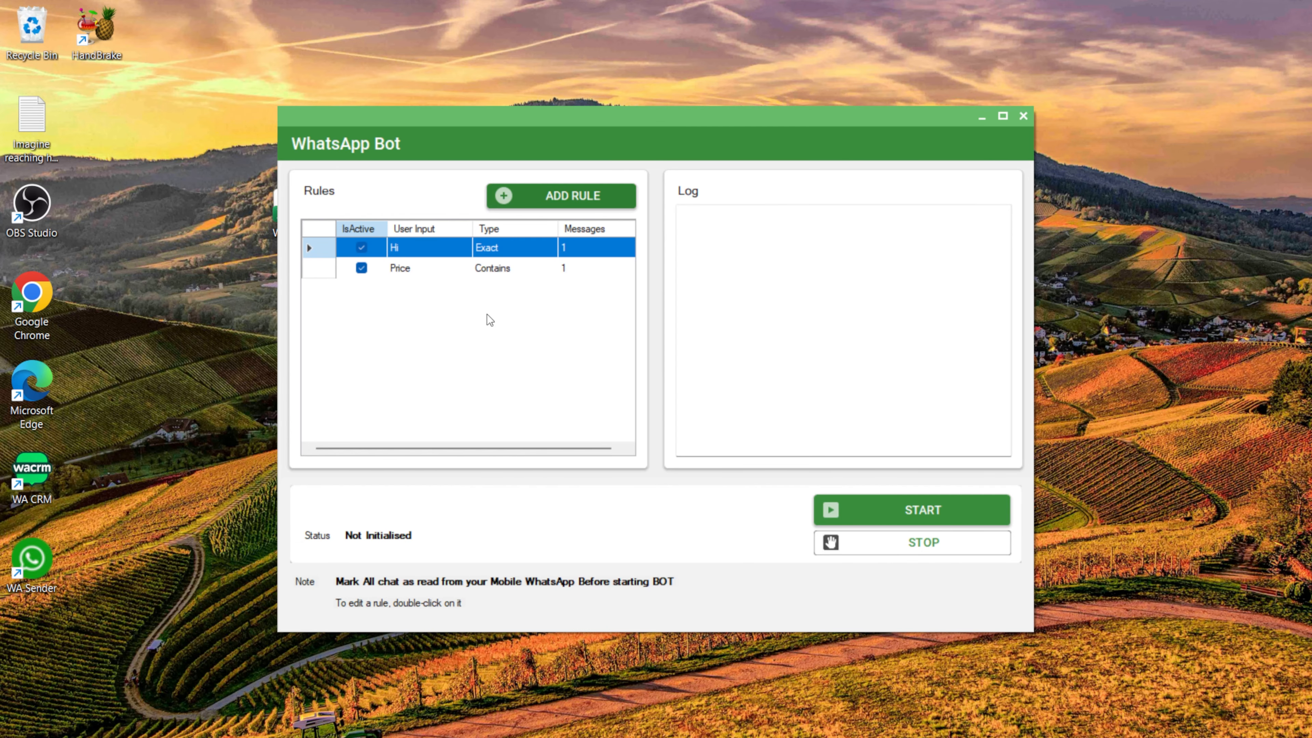
Open the existing Hi rule to inspect its reply message, then close it.
{"action": "left_click", "coordinate": [592, 203]}
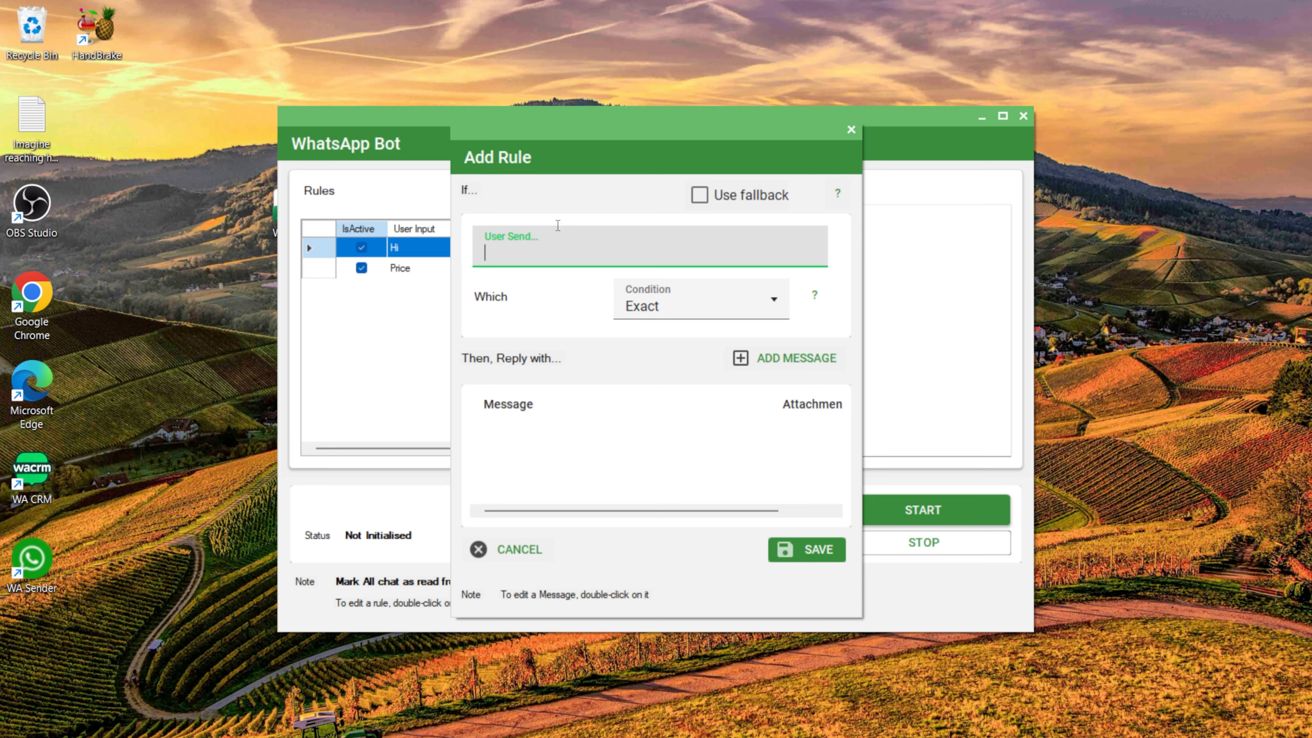
{"action": "left_click", "coordinate": [851, 129]}
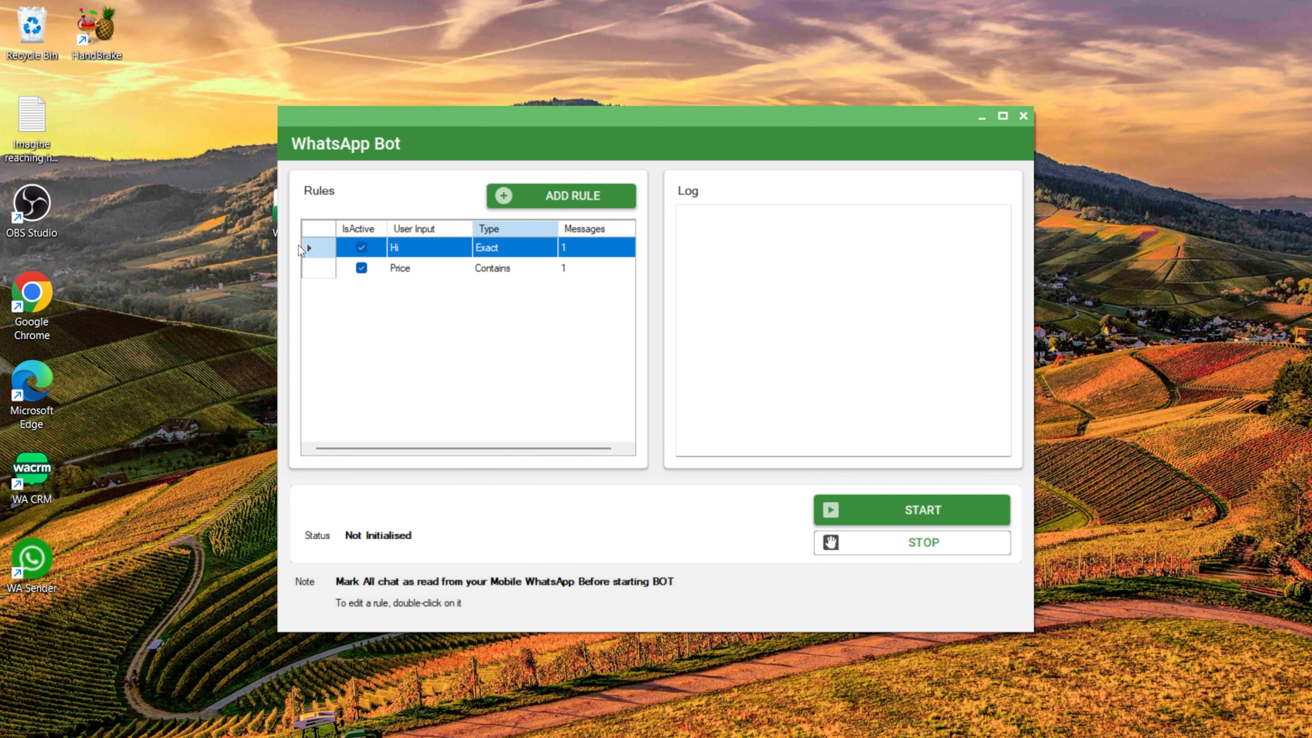
{"action": "double_click", "coordinate": [307, 247]}
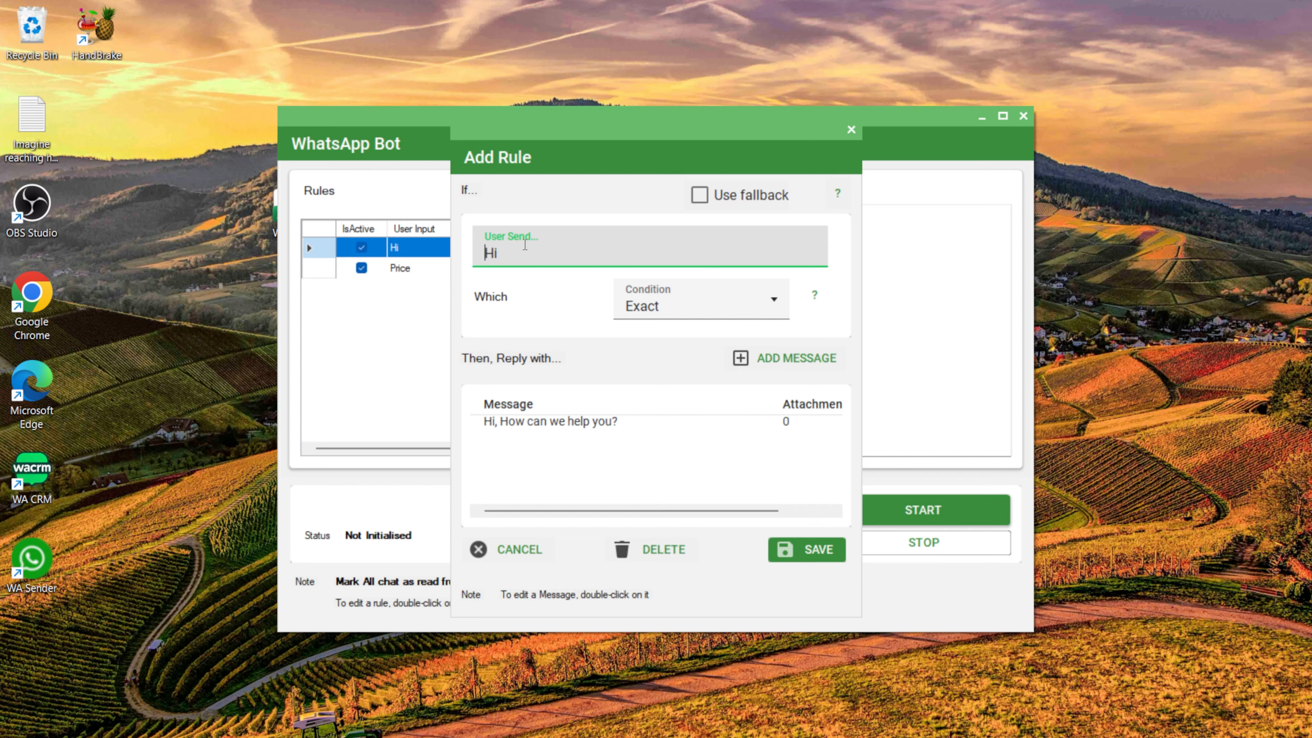
{"action": "left_click", "coordinate": [571, 422]}
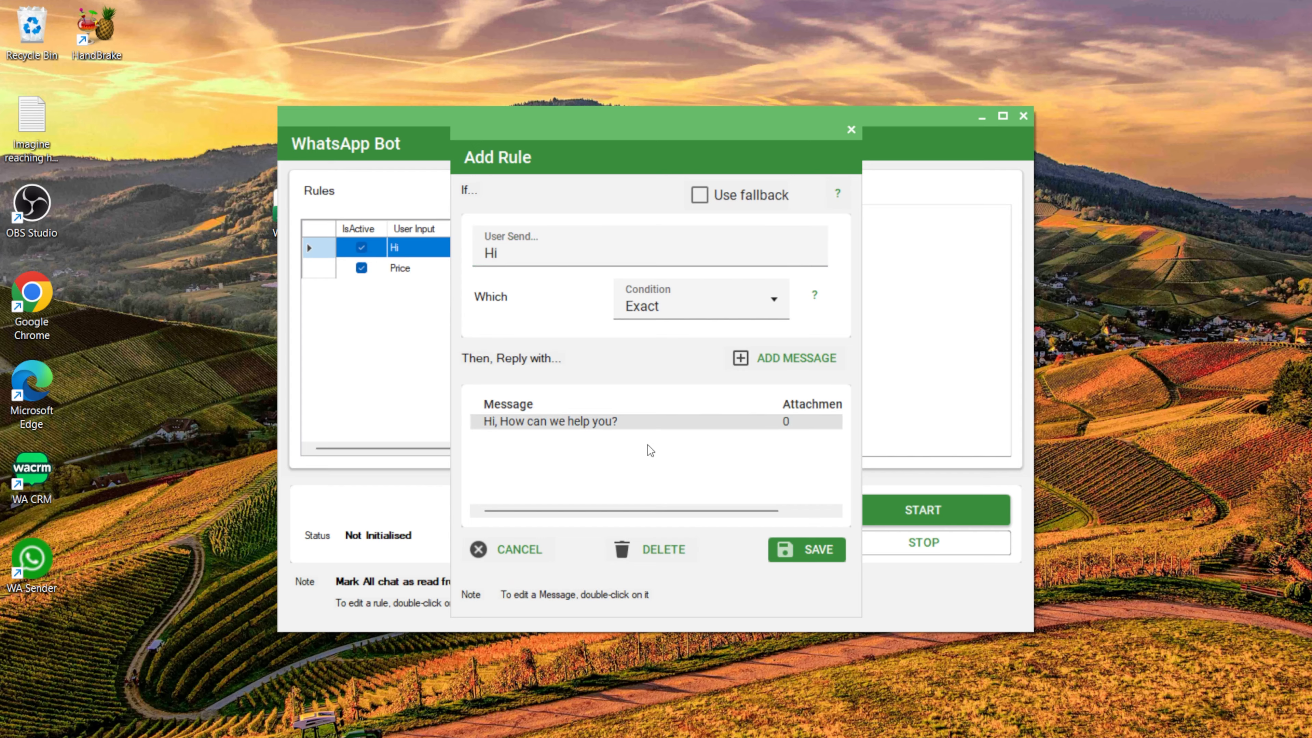
{"action": "left_click", "coordinate": [808, 549]}
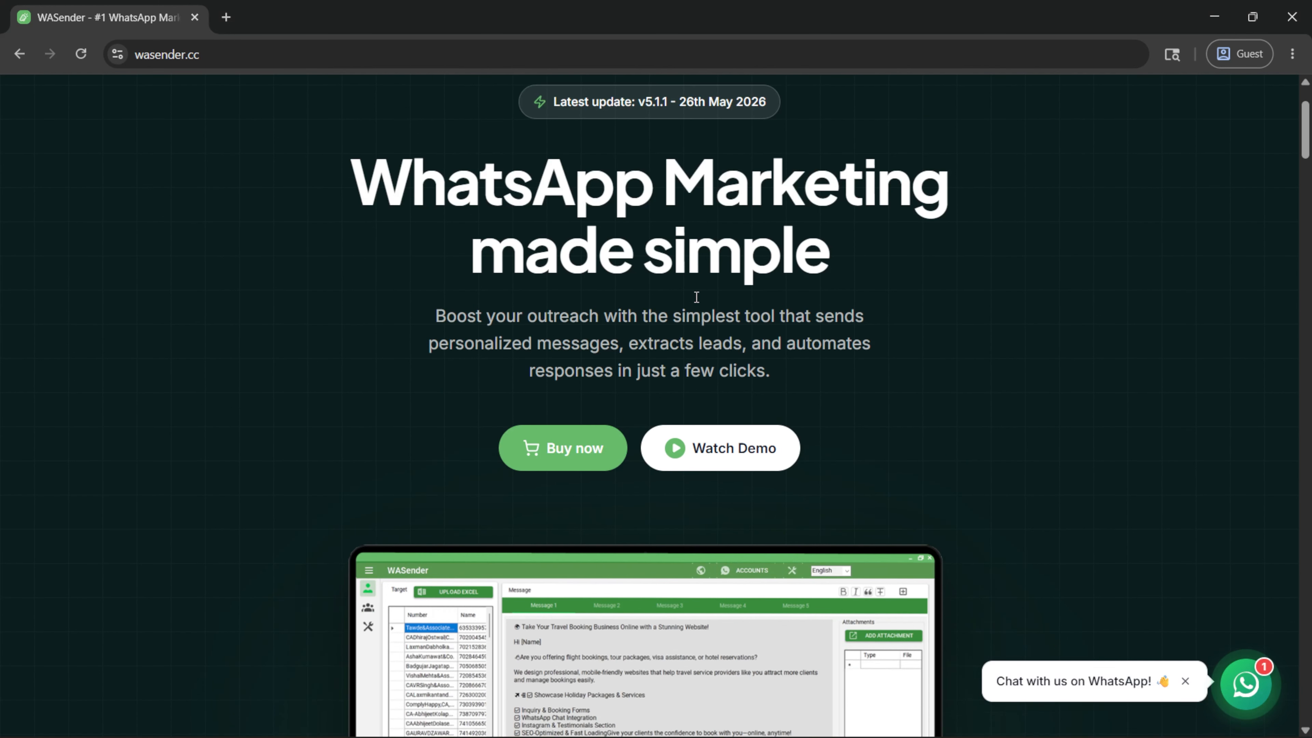
Scroll through the wasender.cc website's feature, reseller and demo video sections.
{"action": "scroll", "coordinate": [698, 303], "scroll_direction": "down", "scroll_amount": 4}
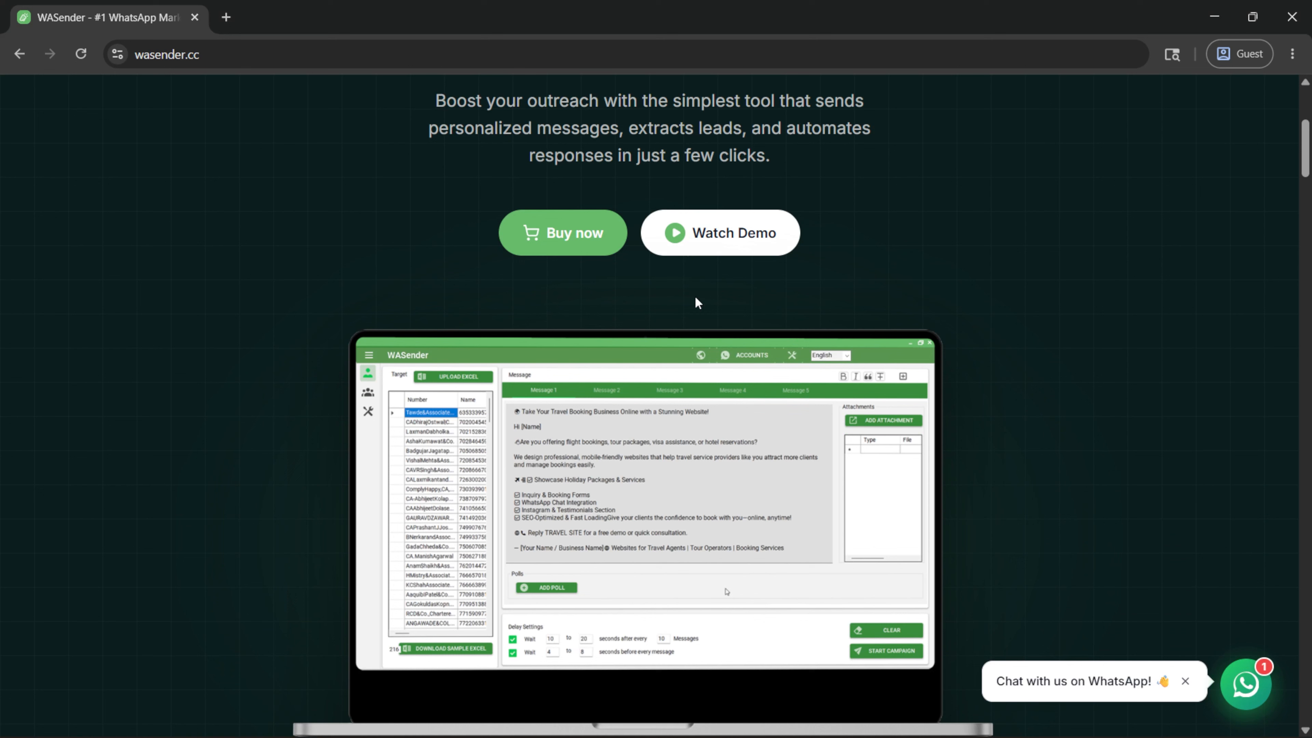
{"action": "scroll", "coordinate": [695, 296], "scroll_direction": "down", "scroll_amount": 10}
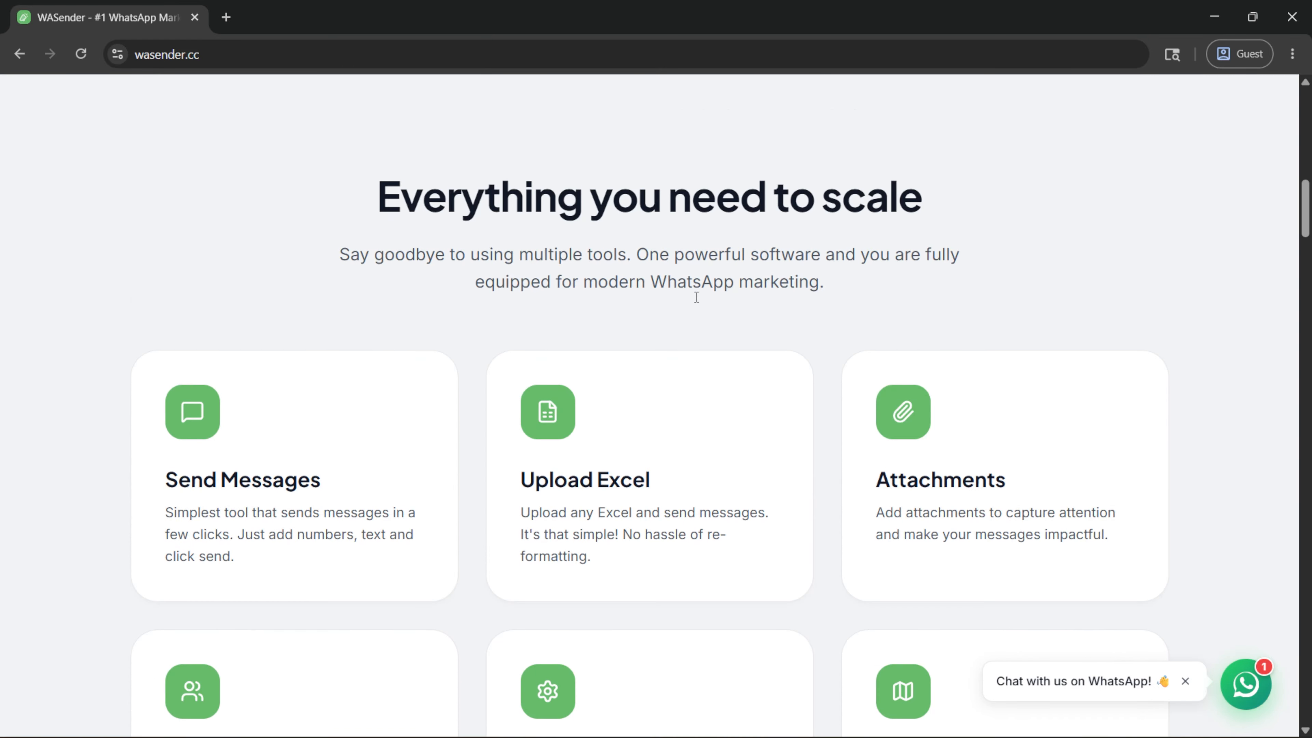
{"action": "scroll", "coordinate": [696, 298], "scroll_direction": "down", "scroll_amount": 12}
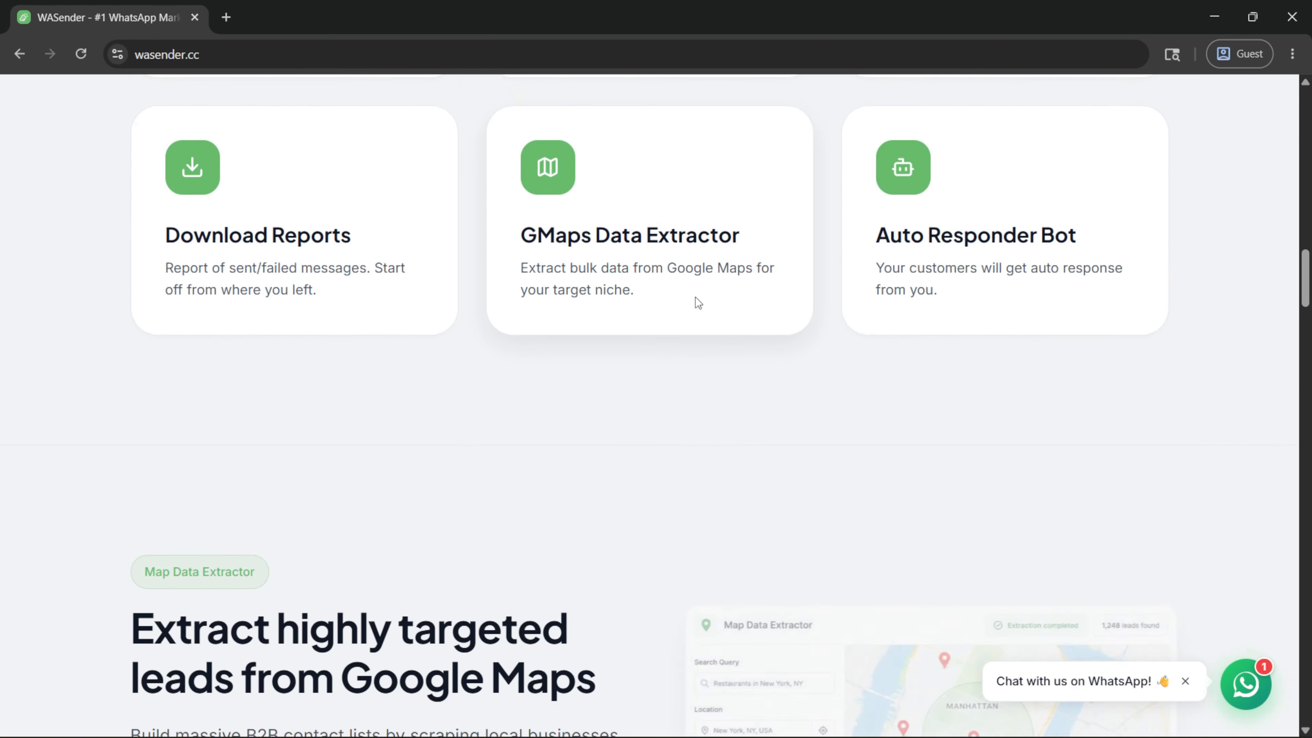
{"action": "scroll", "coordinate": [699, 303], "scroll_direction": "down", "scroll_amount": 8}
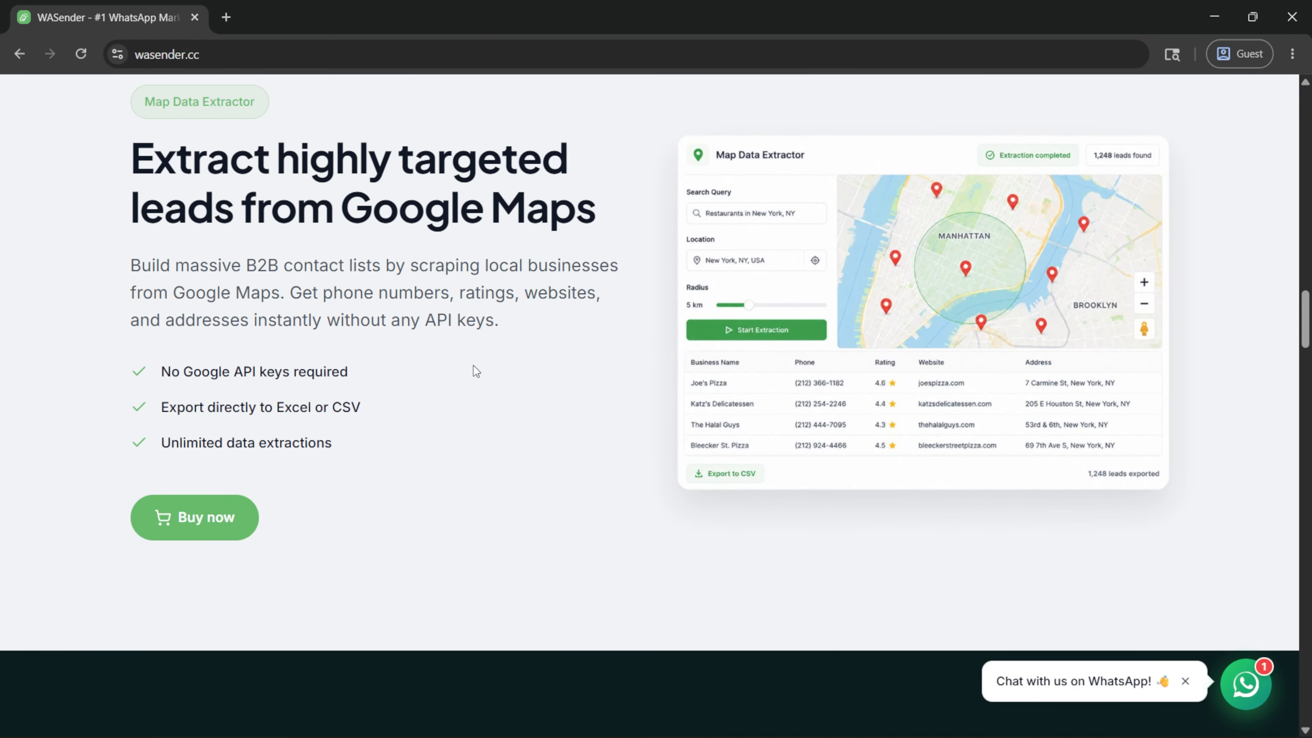
{"action": "scroll", "coordinate": [667, 434], "scroll_direction": "down", "scroll_amount": 6}
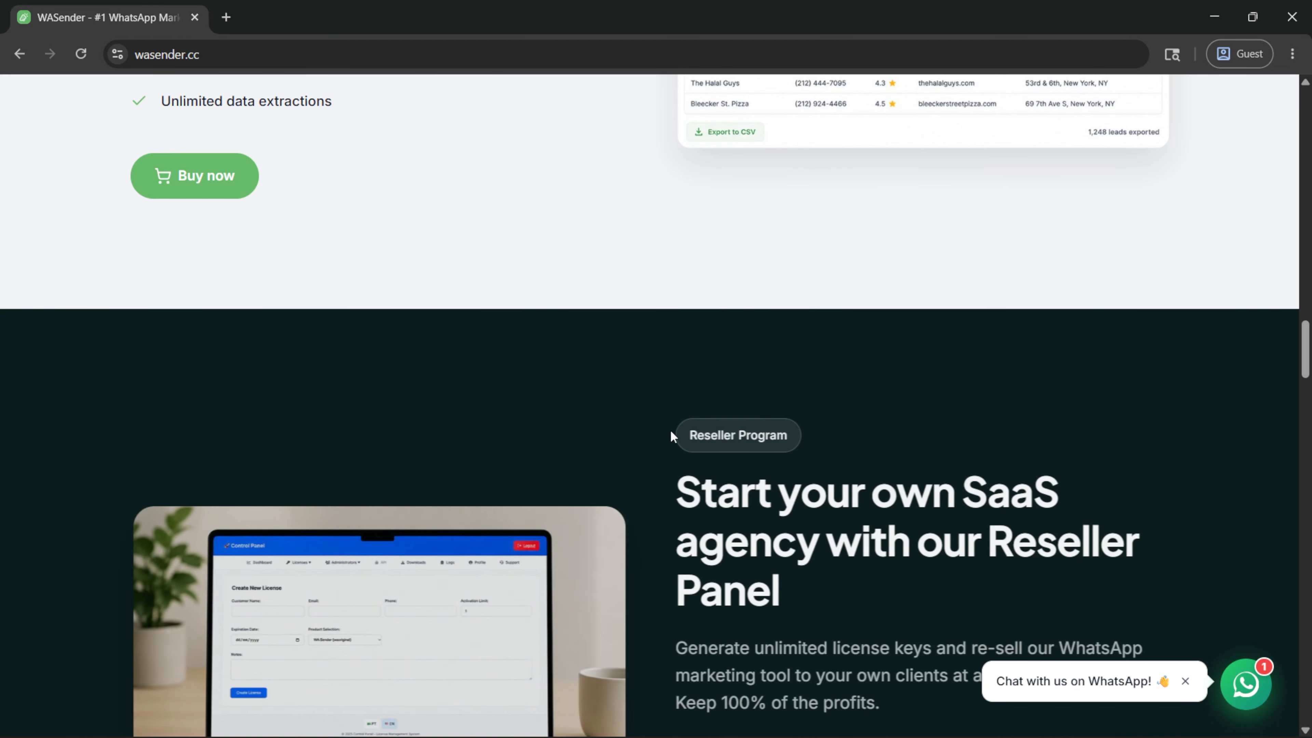
{"action": "scroll", "coordinate": [671, 436], "scroll_direction": "down", "scroll_amount": 5}
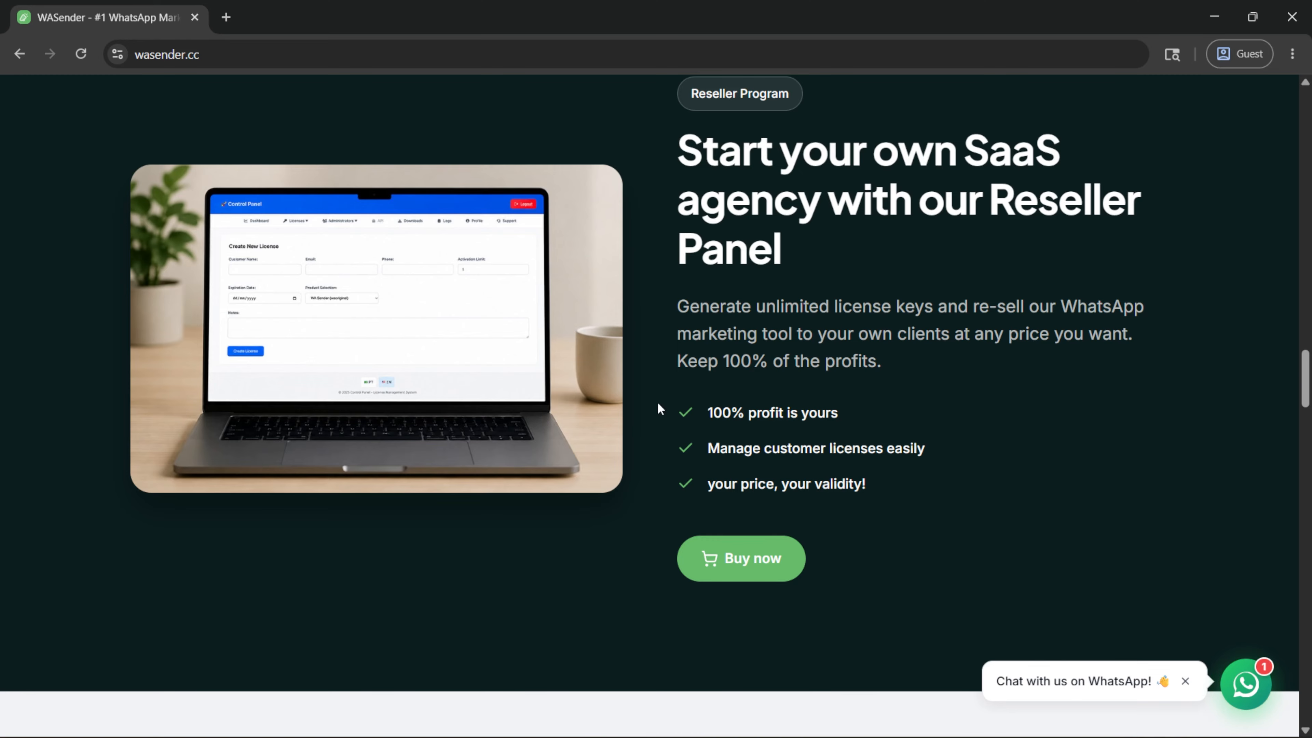
{"action": "scroll", "coordinate": [736, 313], "scroll_direction": "down", "scroll_amount": 10}
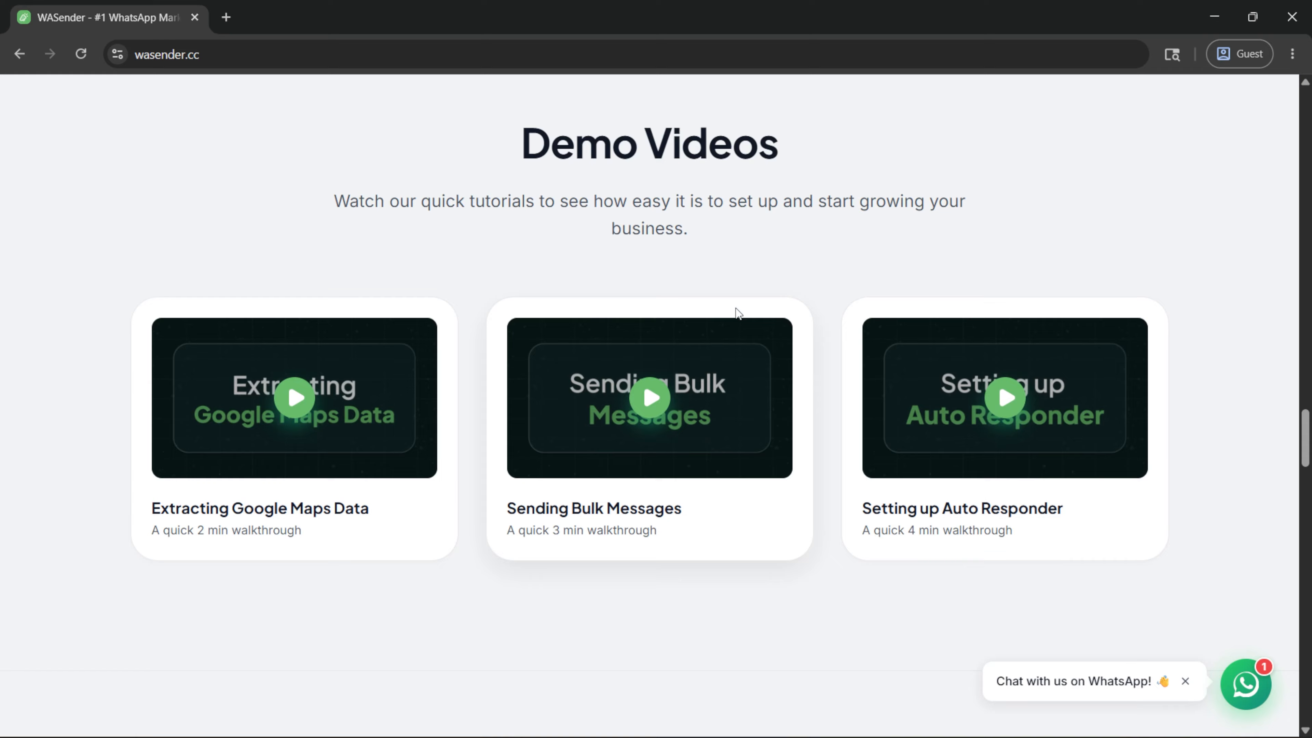
Scroll through the website's testimonials and pricing plan sections.
{"action": "scroll", "coordinate": [737, 310], "scroll_direction": "down", "scroll_amount": 10}
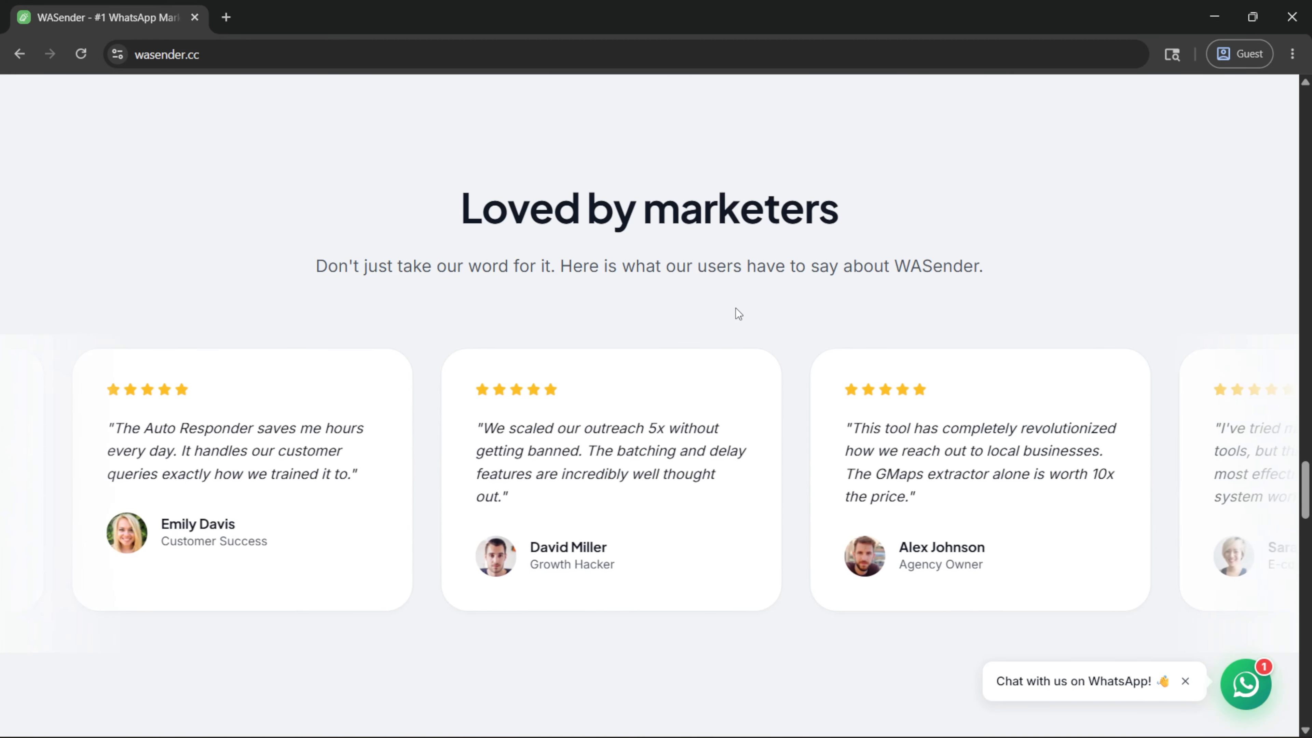
{"action": "scroll", "coordinate": [736, 307], "scroll_direction": "down", "scroll_amount": 10}
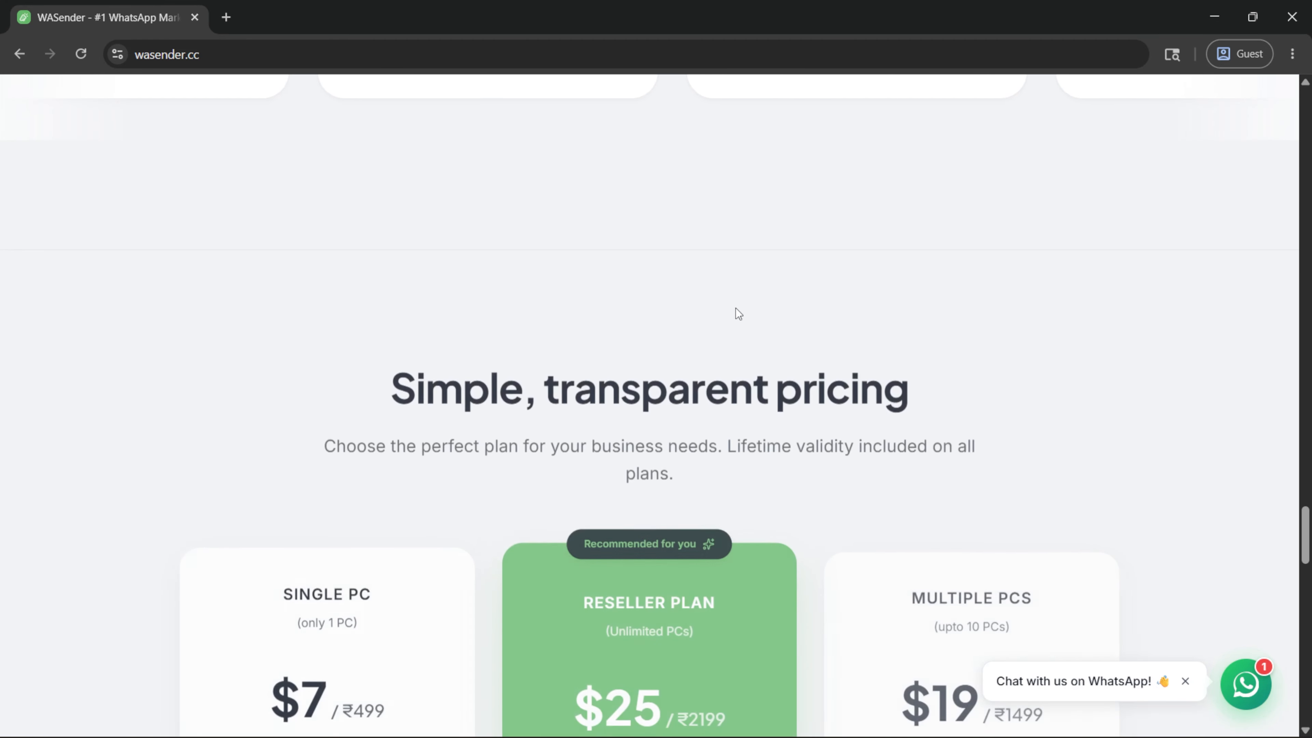
{"action": "scroll", "coordinate": [736, 308], "scroll_direction": "down", "scroll_amount": 4}
{"action": "scroll", "coordinate": [736, 309], "scroll_direction": "down", "scroll_amount": 2}
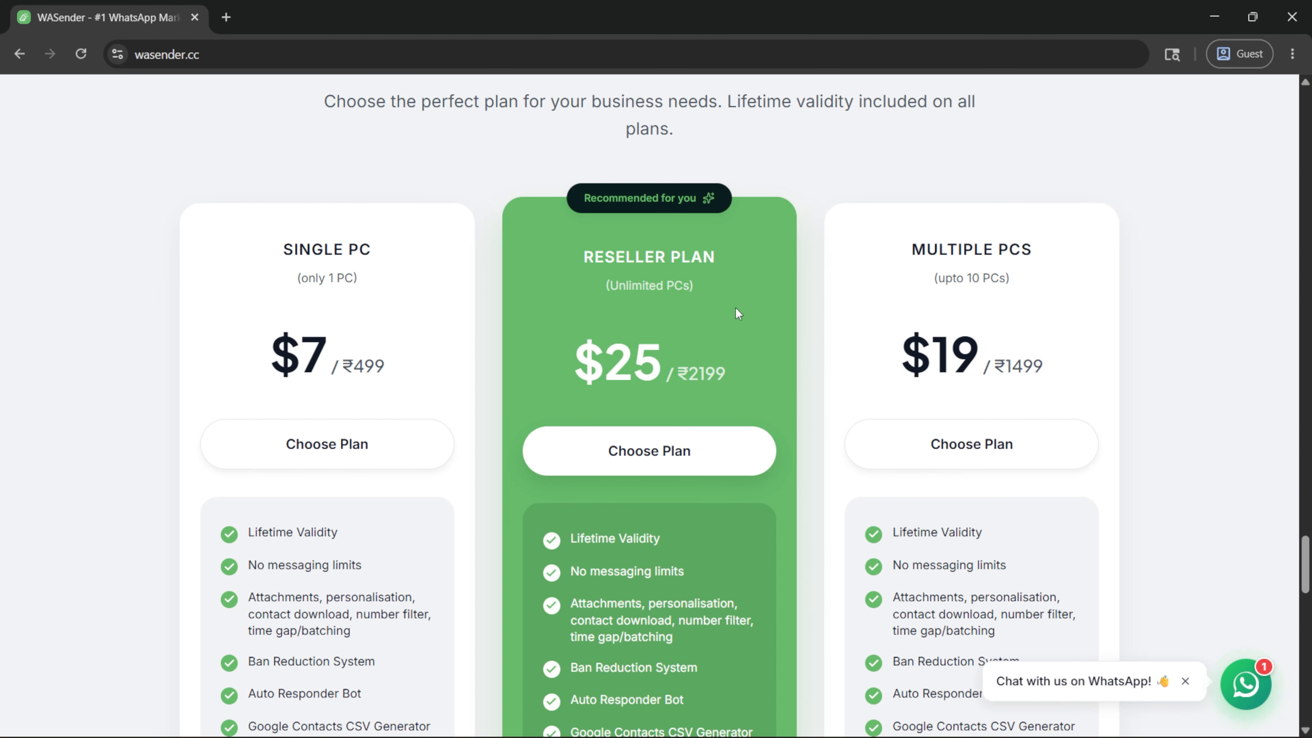
{"action": "scroll", "coordinate": [736, 309], "scroll_direction": "down", "scroll_amount": 3}
{"action": "scroll", "coordinate": [736, 308], "scroll_direction": "down", "scroll_amount": 4}
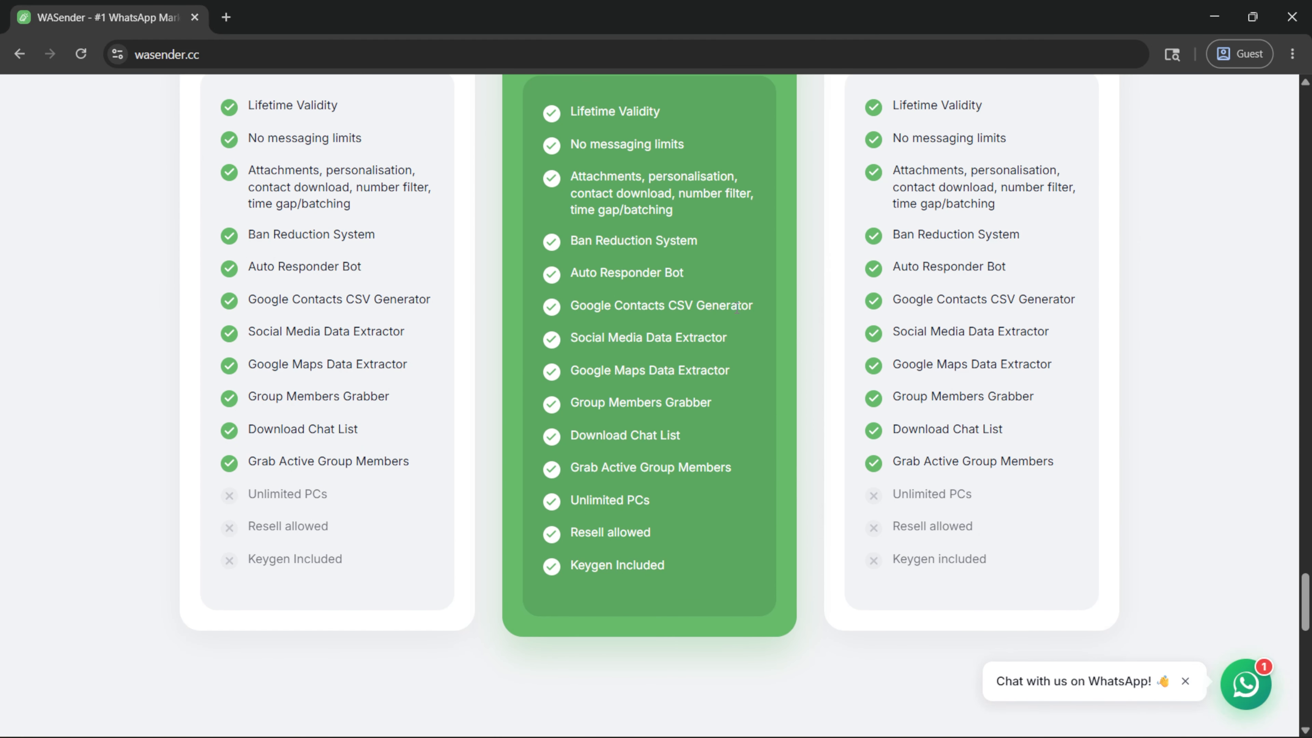
{"action": "scroll", "coordinate": [737, 309], "scroll_direction": "down", "scroll_amount": 12}
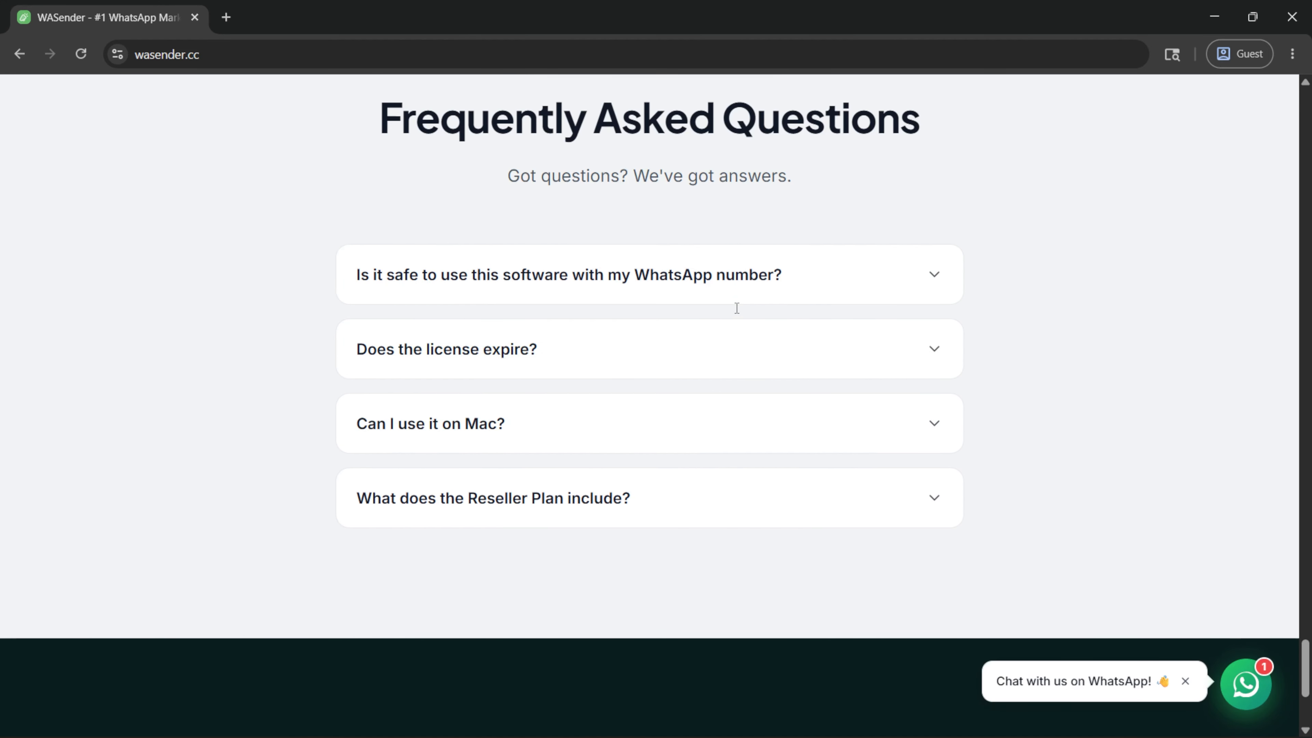
Expand the FAQ answers about license expiry and what the Reseller Plan includes.
{"action": "left_click", "coordinate": [749, 284]}
{"action": "left_click", "coordinate": [672, 437]}
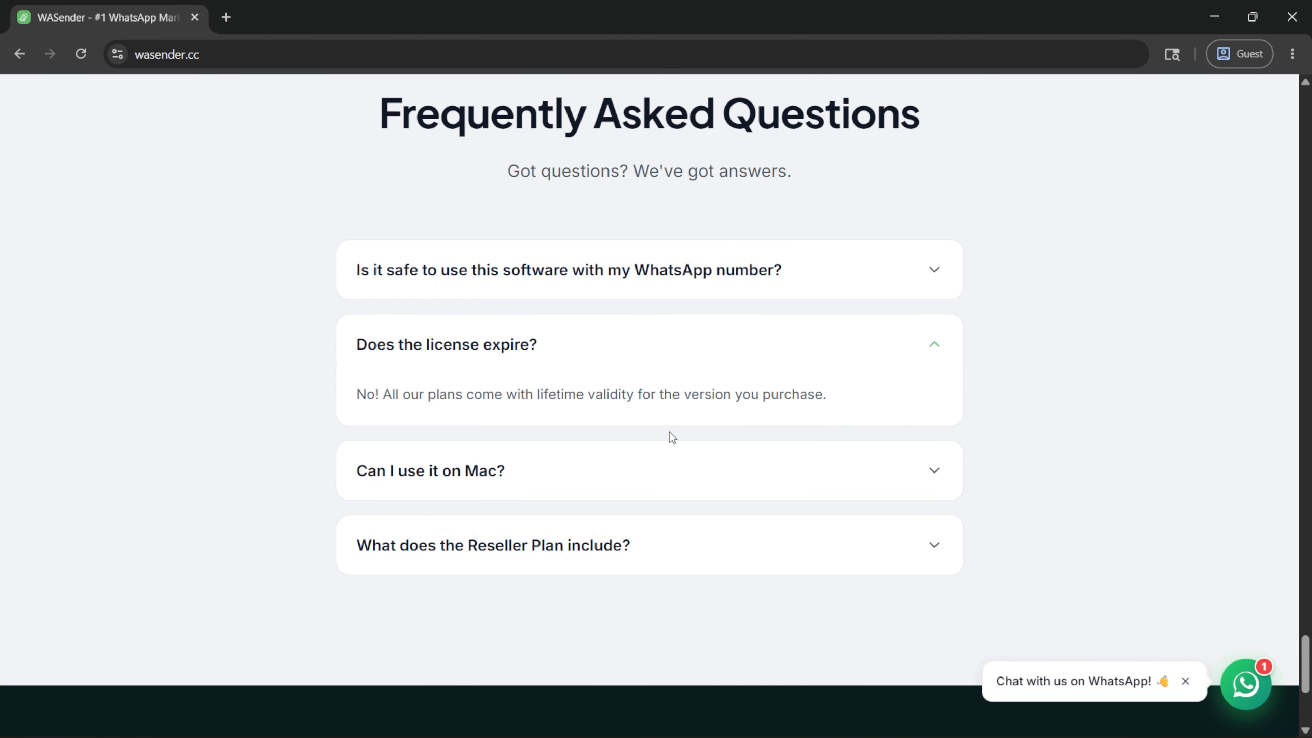
{"action": "left_click", "coordinate": [633, 488]}
{"action": "left_click", "coordinate": [586, 587]}
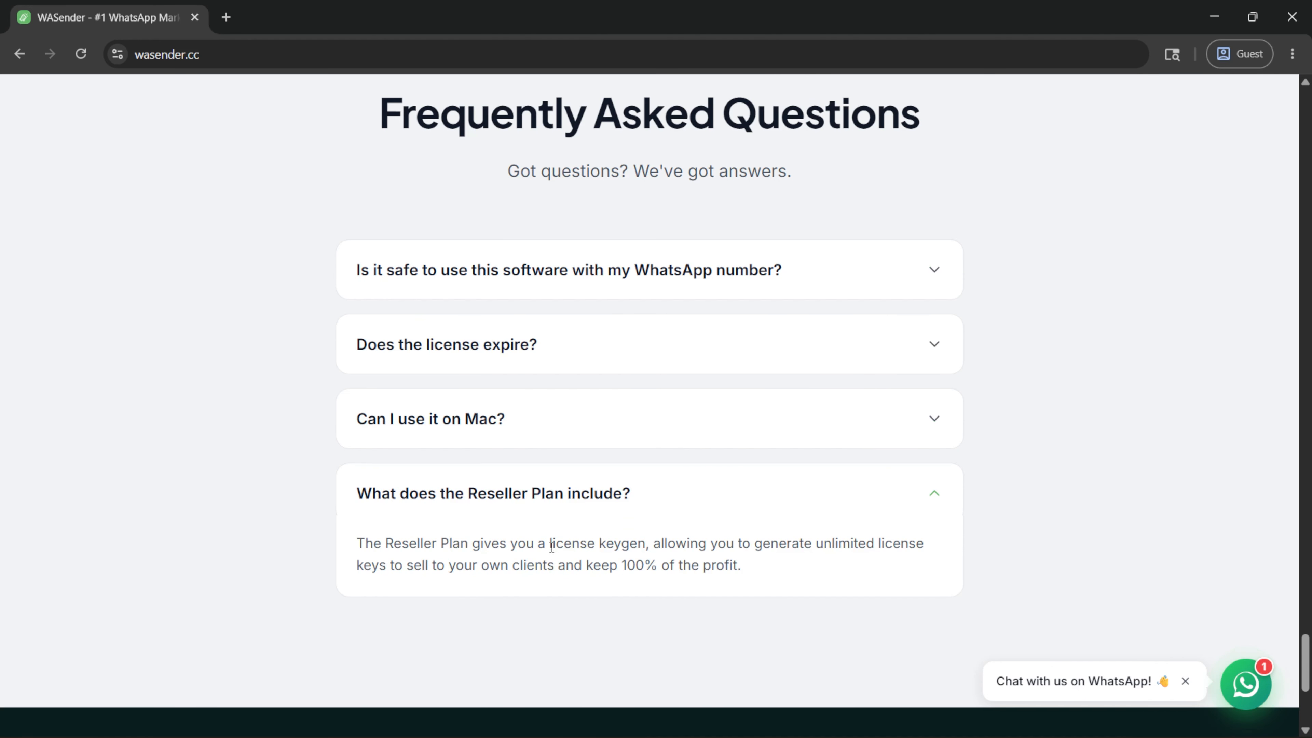
{"action": "scroll", "coordinate": [571, 522], "scroll_direction": "down", "scroll_amount": 5}
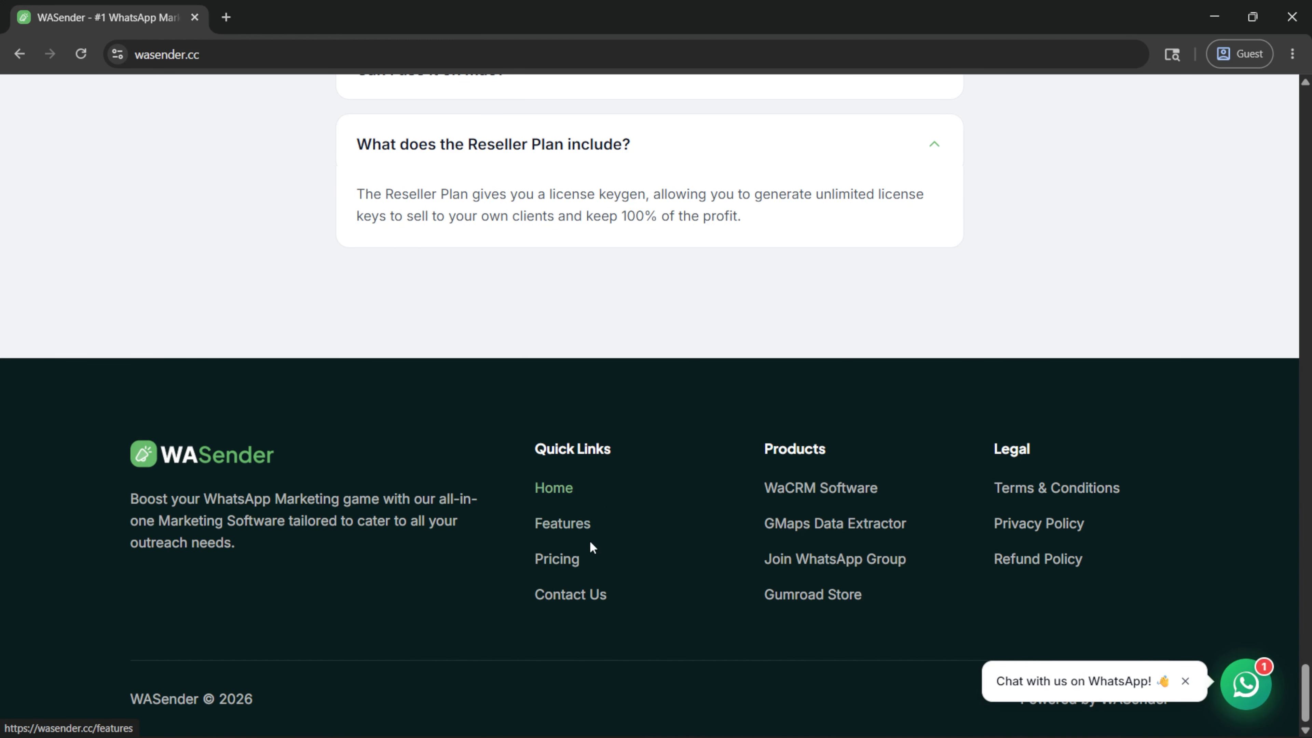
Open the Pricing page from the footer links, then open the Download page and view its changelog.
{"action": "left_click", "coordinate": [584, 563]}
{"action": "scroll", "coordinate": [633, 470], "scroll_direction": "up", "scroll_amount": 7}
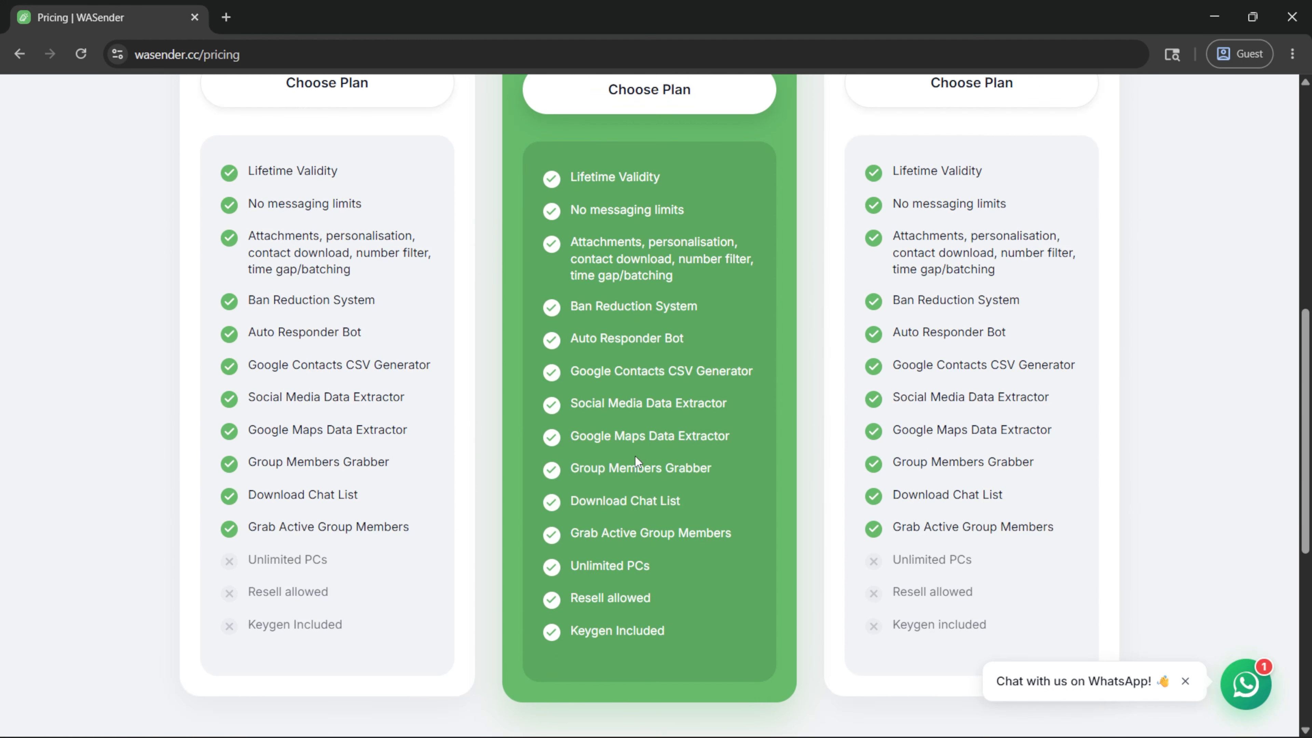
{"action": "scroll", "coordinate": [636, 455], "scroll_direction": "up", "scroll_amount": 5}
{"action": "scroll", "coordinate": [637, 460], "scroll_direction": "up", "scroll_amount": 3}
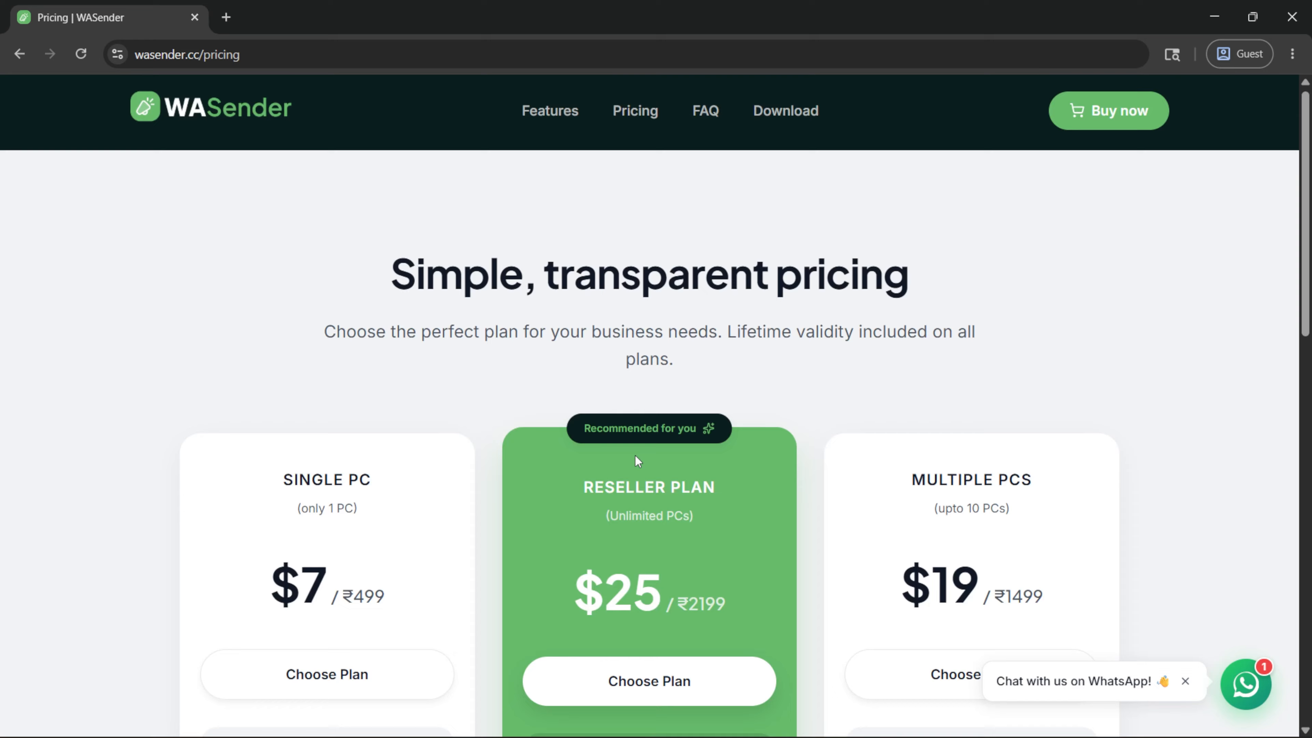
{"action": "left_click", "coordinate": [815, 119]}
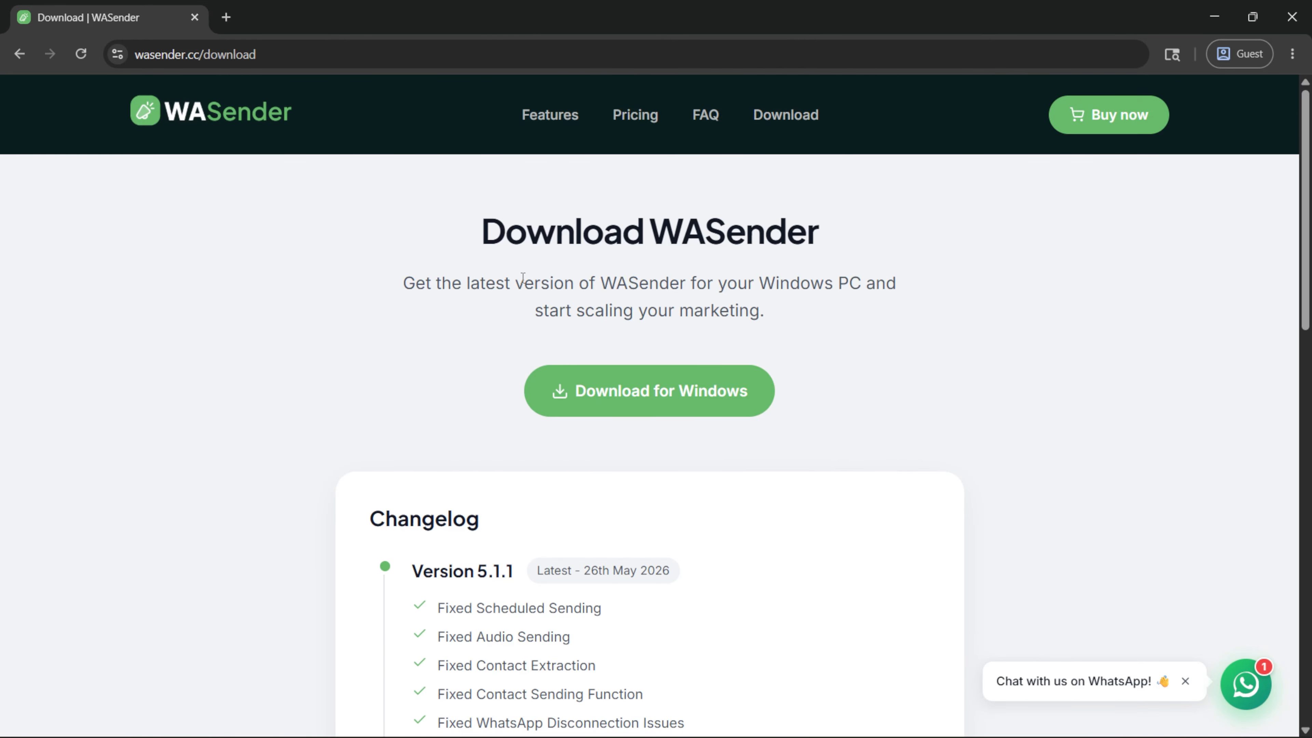
{"action": "scroll", "coordinate": [492, 333], "scroll_direction": "down", "scroll_amount": 6}
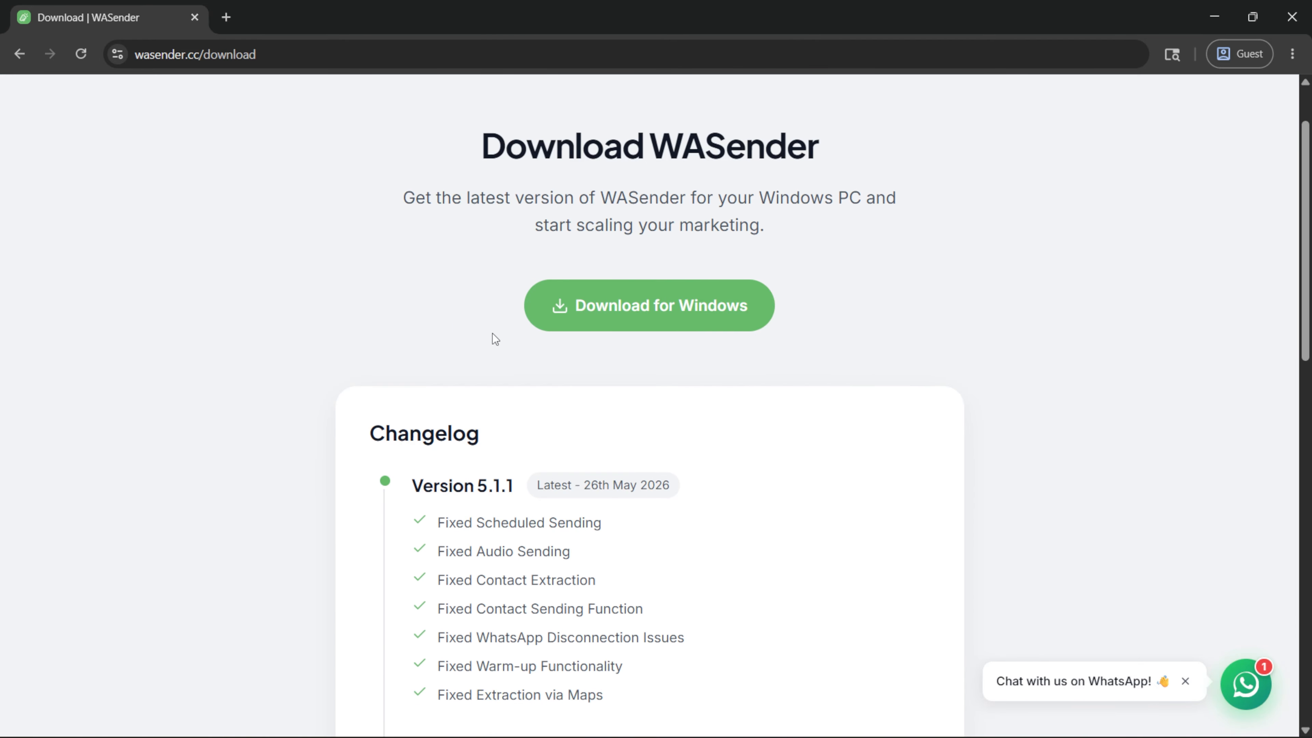